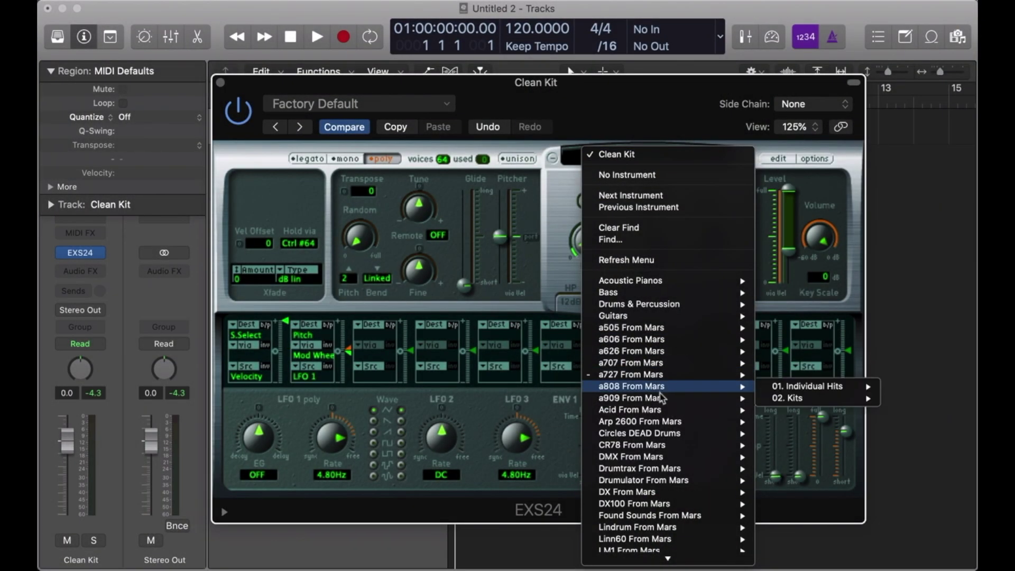
Find Clean Kit 01 - 808 in the EXS24's a808 From Mars > 02. Kits list
{"action": "mouse_move", "coordinate": [785, 402]}
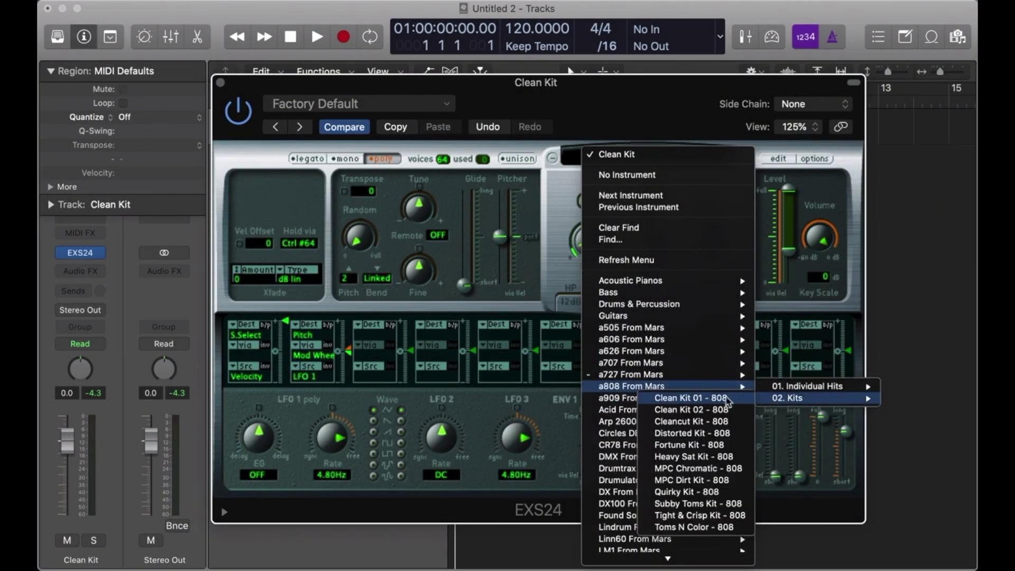
Load the Clean Kit 01 - 808 kit and open its zone editor
{"action": "left_click", "coordinate": [728, 401]}
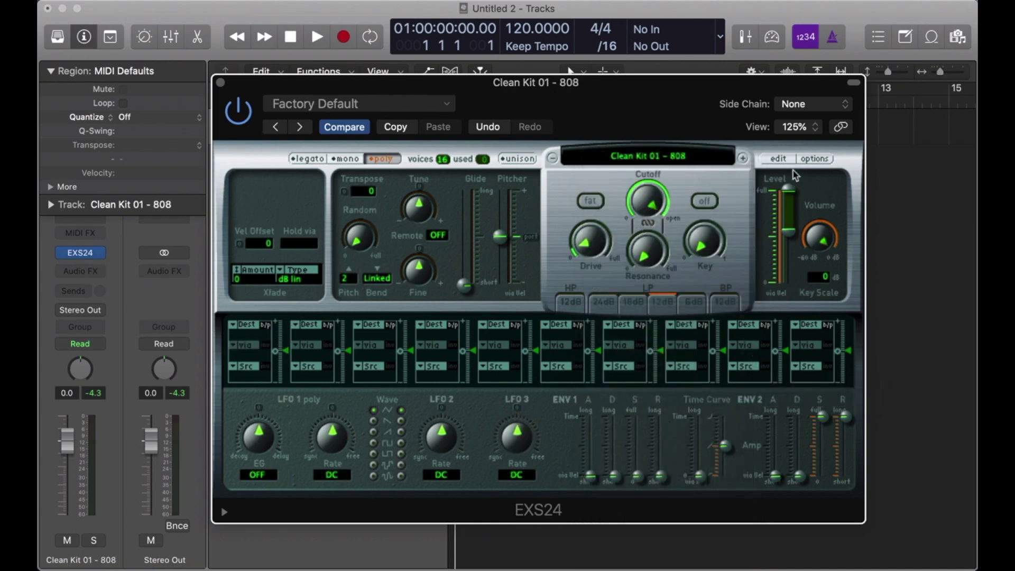
{"action": "left_click", "coordinate": [778, 159]}
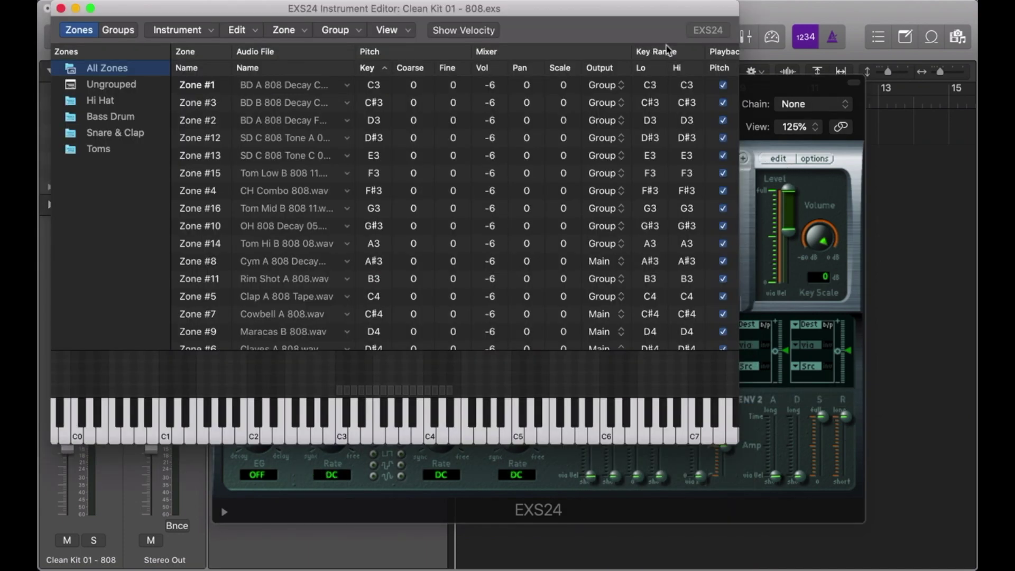
{"action": "scroll", "coordinate": [457, 161], "scroll_direction": "down", "scroll_amount": 2}
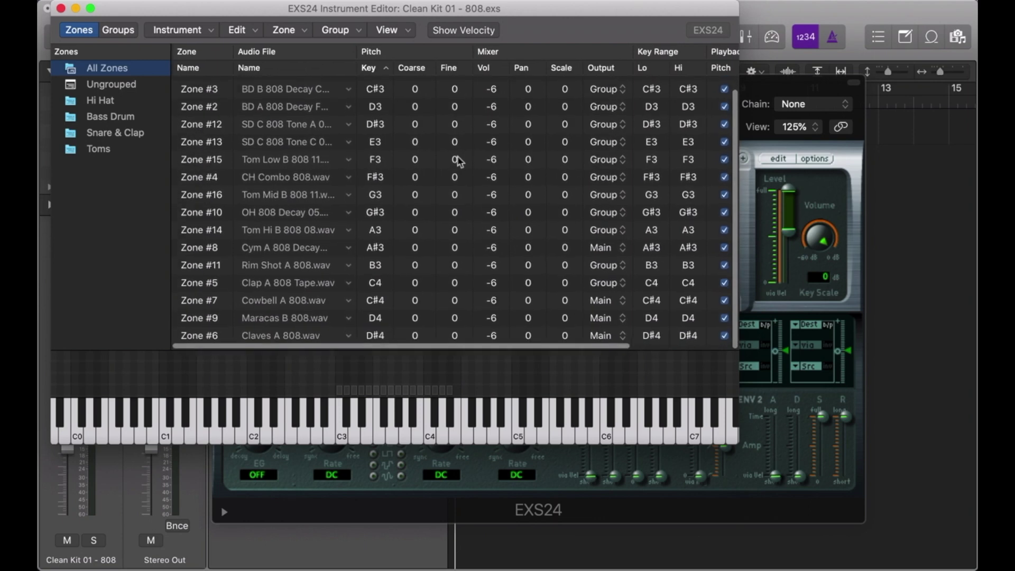
{"action": "left_click", "coordinate": [686, 152]}
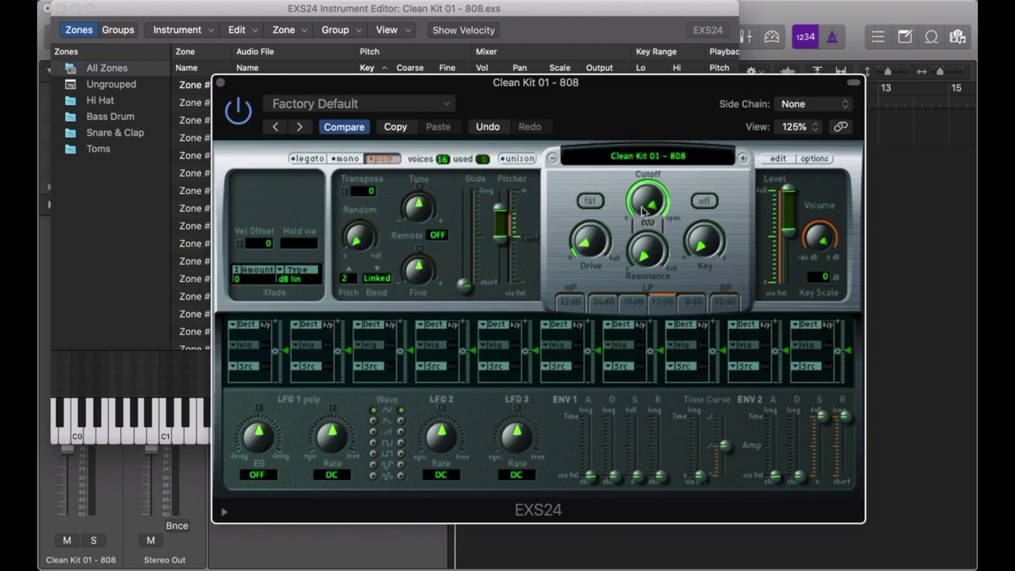
Scroll the Sampler's group table to review each drum group's key, volume and output
{"action": "left_click", "coordinate": [195, 423]}
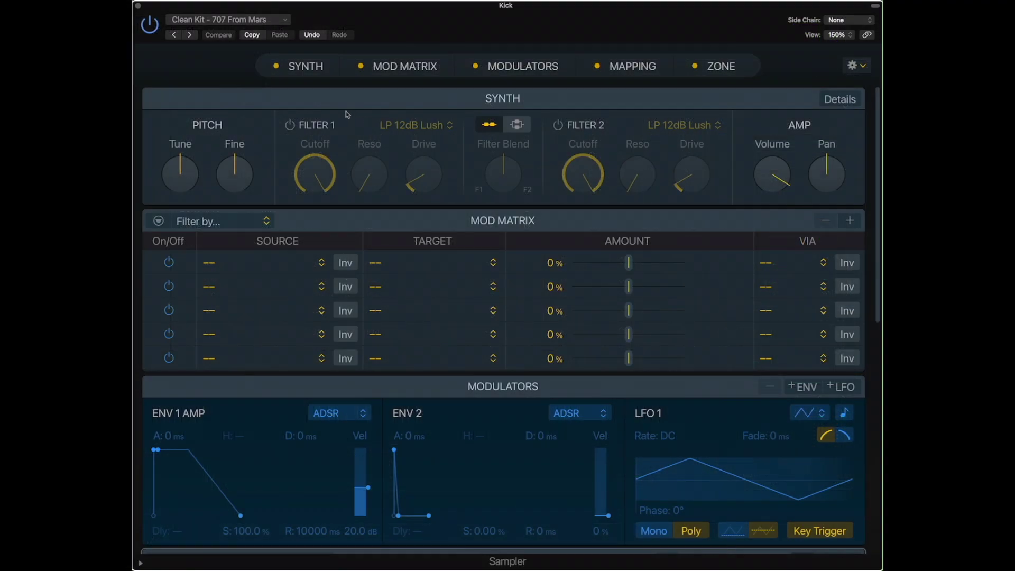
{"action": "scroll", "coordinate": [487, 140], "scroll_direction": "down", "scroll_amount": 2}
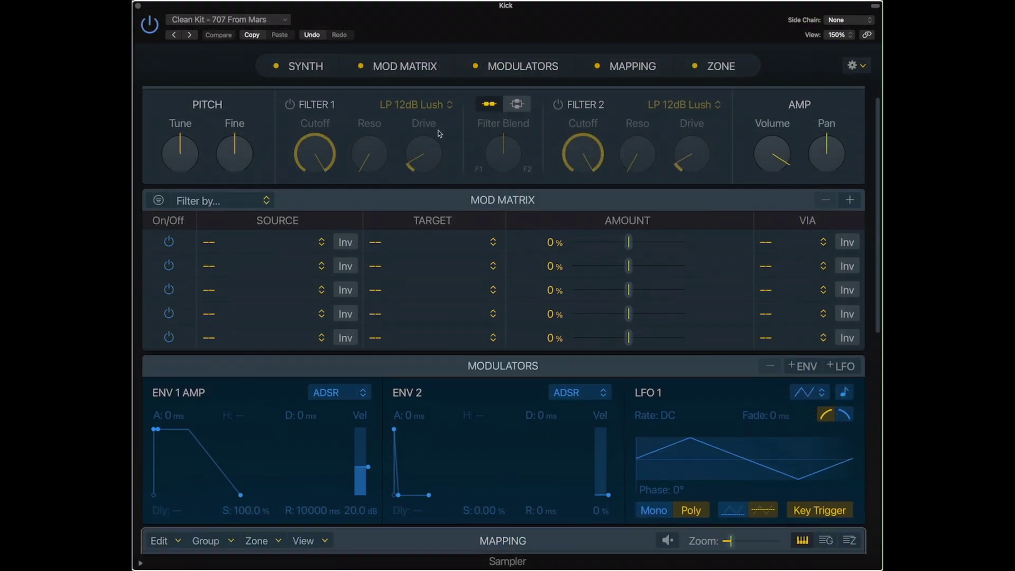
{"action": "scroll", "coordinate": [486, 140], "scroll_direction": "down", "scroll_amount": 4}
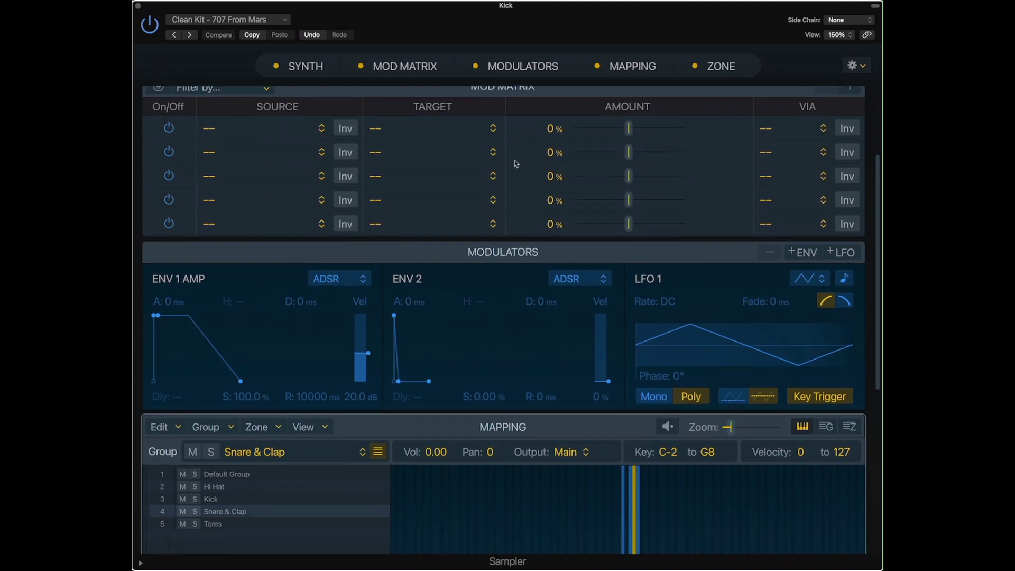
{"action": "scroll", "coordinate": [515, 163], "scroll_direction": "down", "scroll_amount": 3}
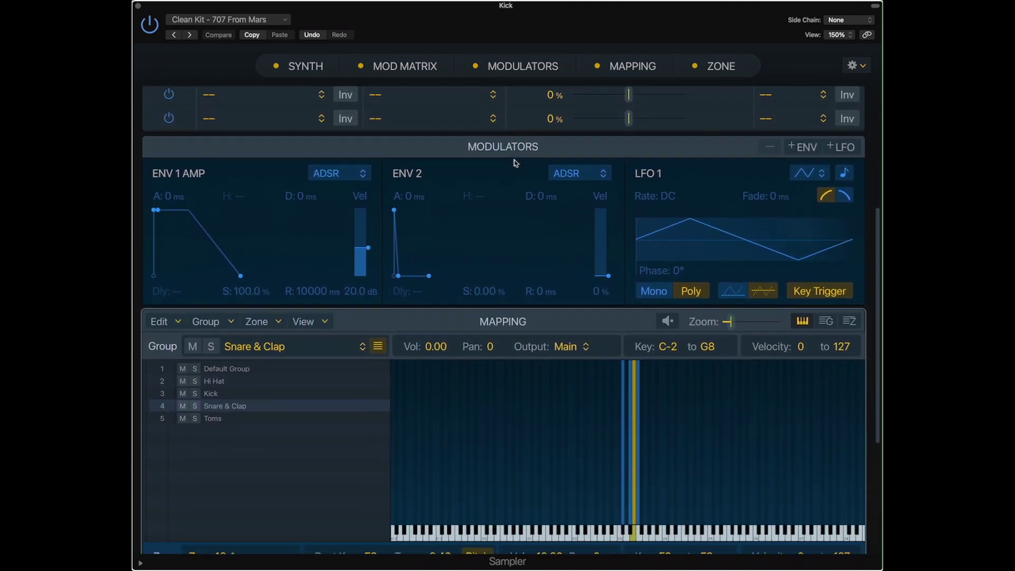
{"action": "scroll", "coordinate": [515, 163], "scroll_direction": "down", "scroll_amount": 4}
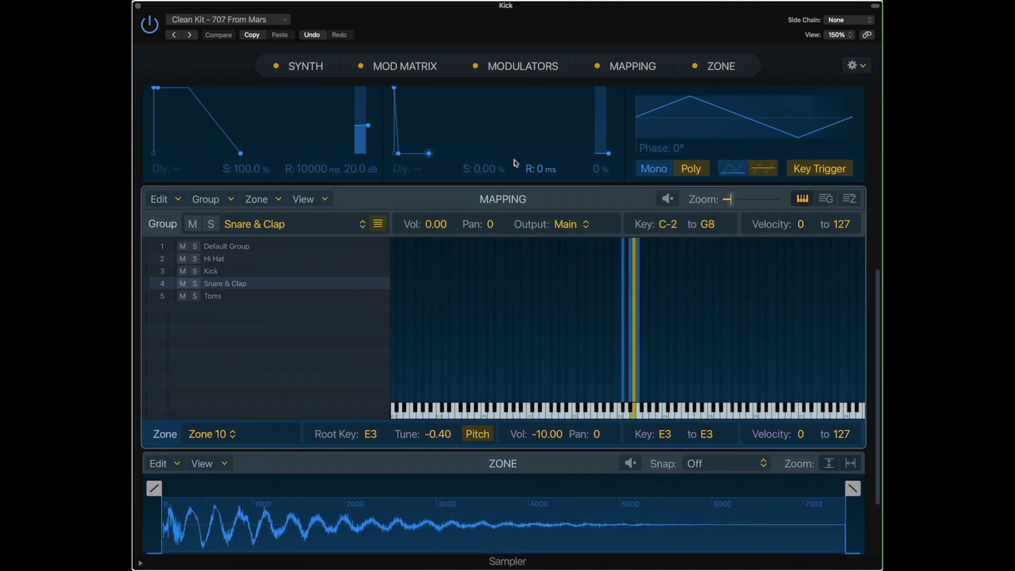
{"action": "scroll", "coordinate": [515, 163], "scroll_direction": "down", "scroll_amount": 3}
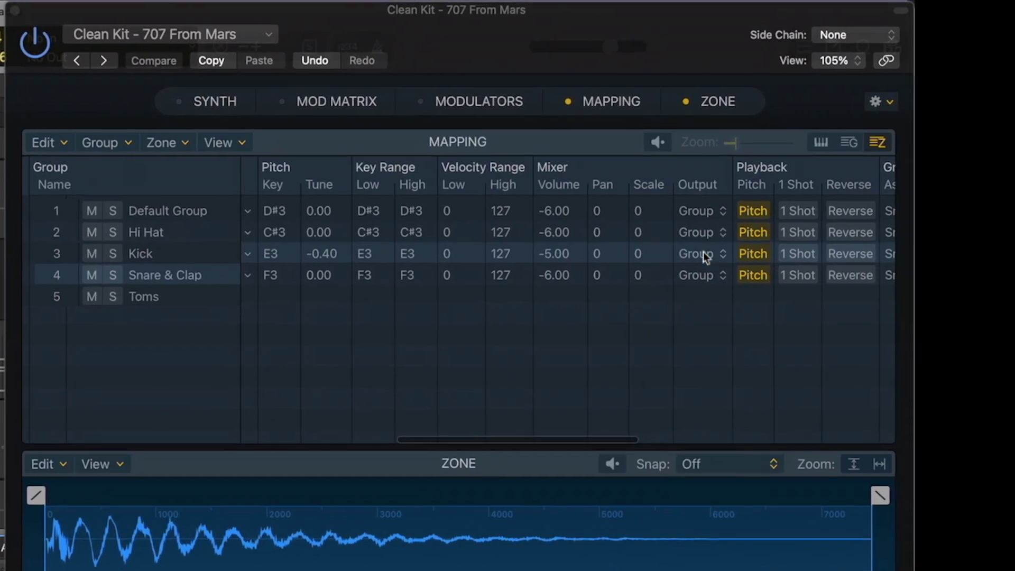
Route the Kick group to output 3-4 and move the Sampler window aside
{"action": "left_click", "coordinate": [713, 238]}
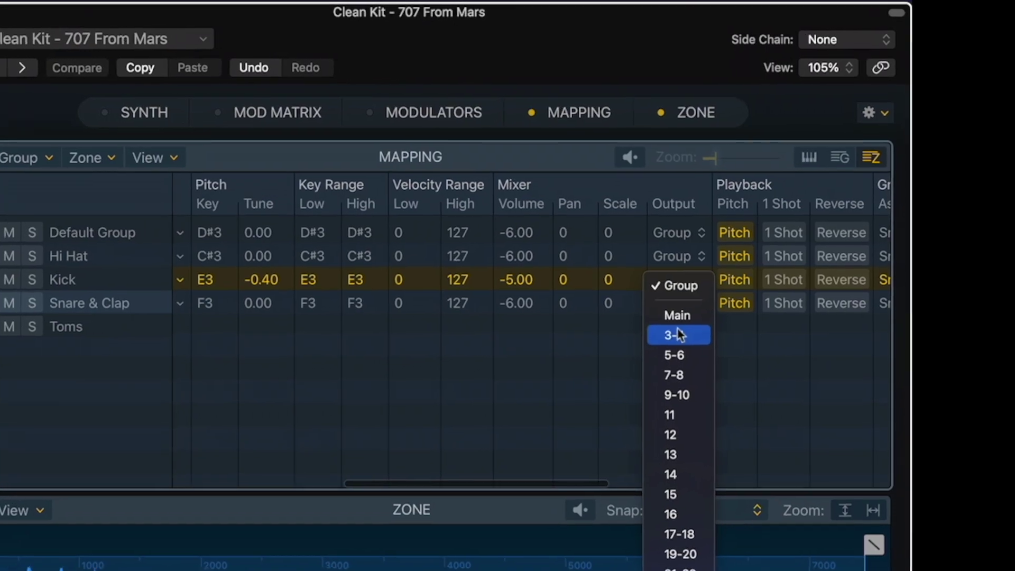
{"action": "left_click", "coordinate": [673, 341]}
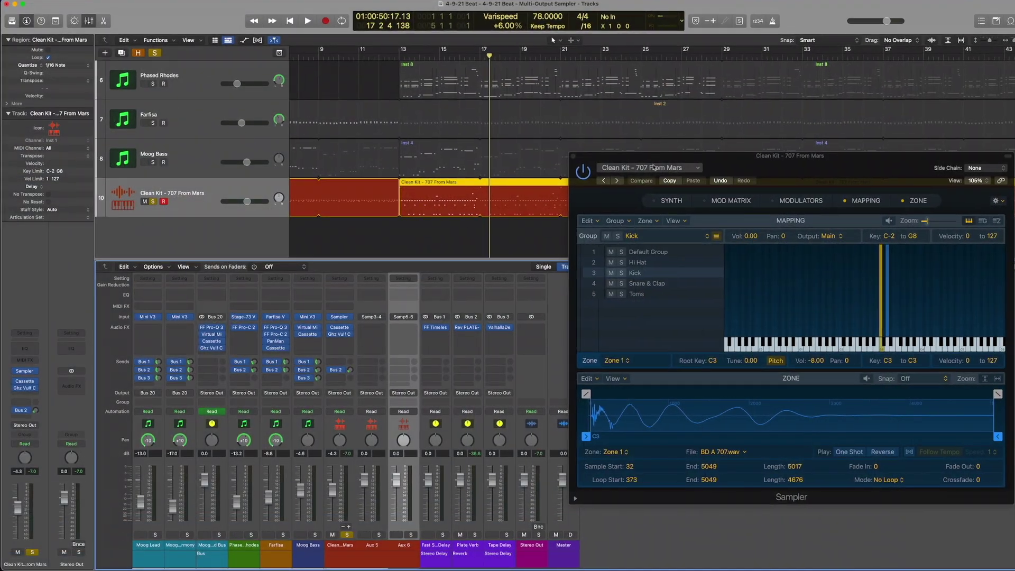
{"action": "left_click_drag", "start_coordinate": [628, 193], "coordinate": [661, 35]}
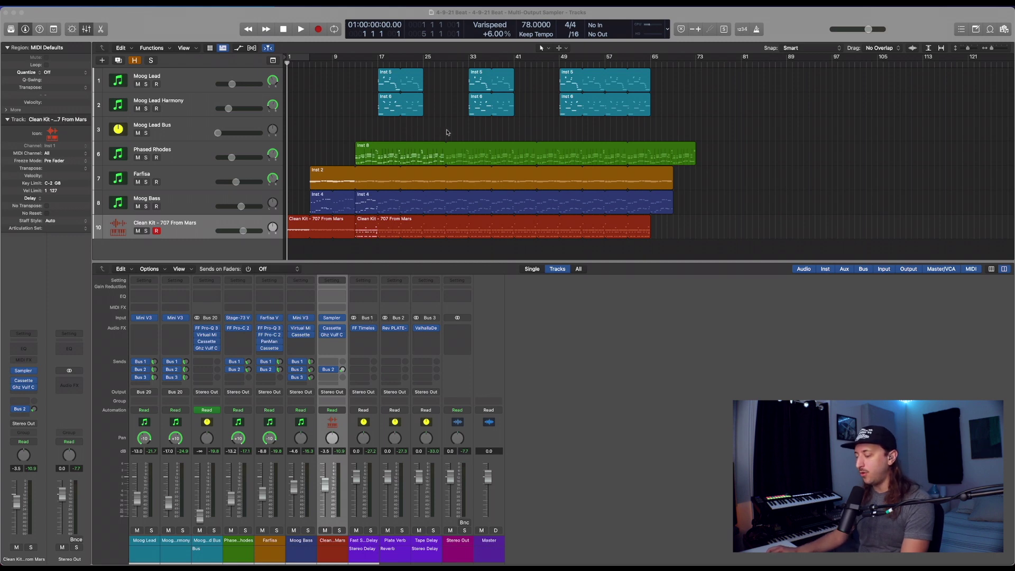
Put the playhead at bar 13, zoom the Tracks area in, and open the Clean Kit Sampler
{"action": "left_click", "coordinate": [377, 63]}
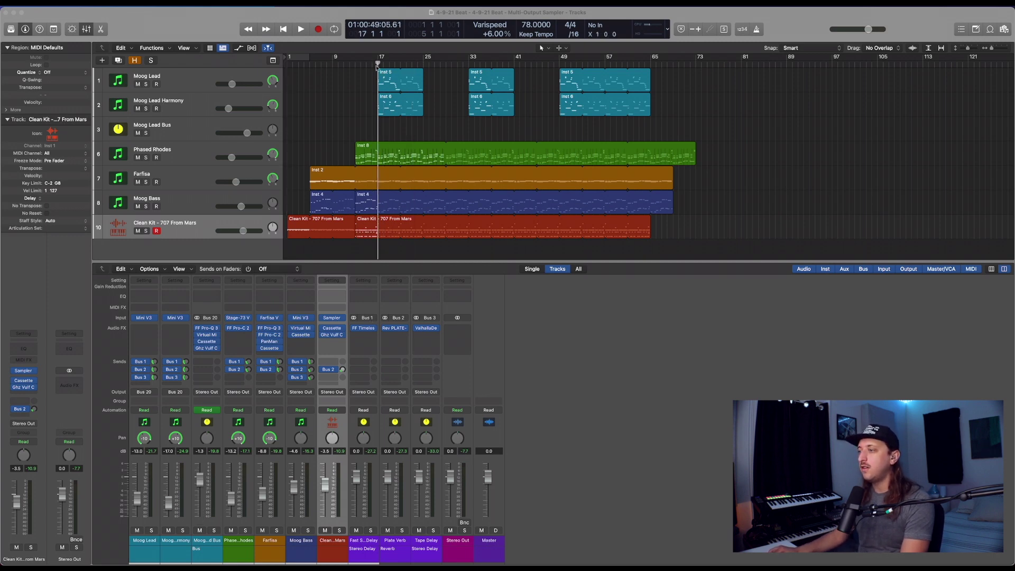
{"action": "left_click_drag", "start_coordinate": [360, 70], "coordinate": [355, 71]}
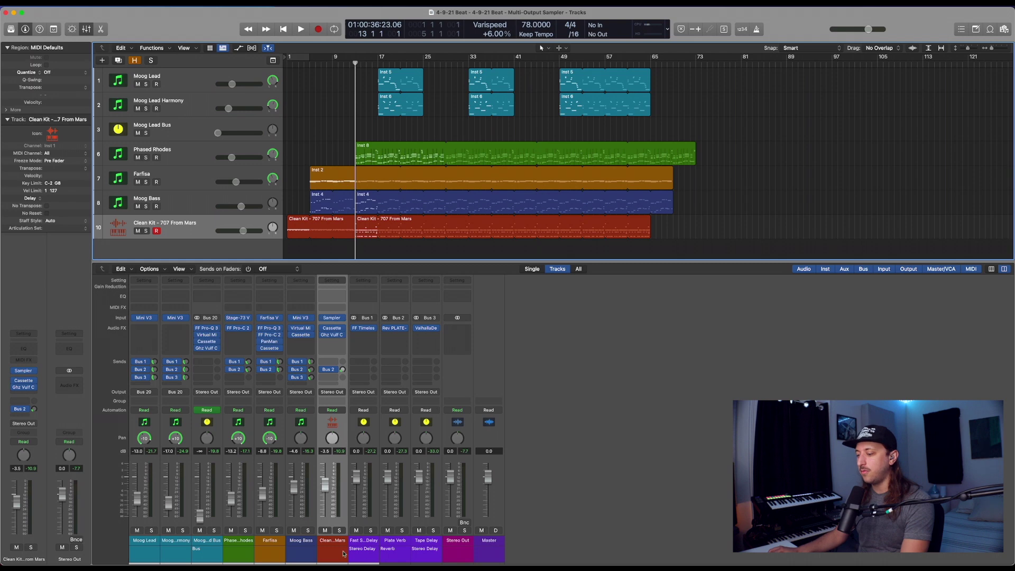
{"action": "key", "text": "super+Down"}
{"action": "key", "text": "super+Down"}
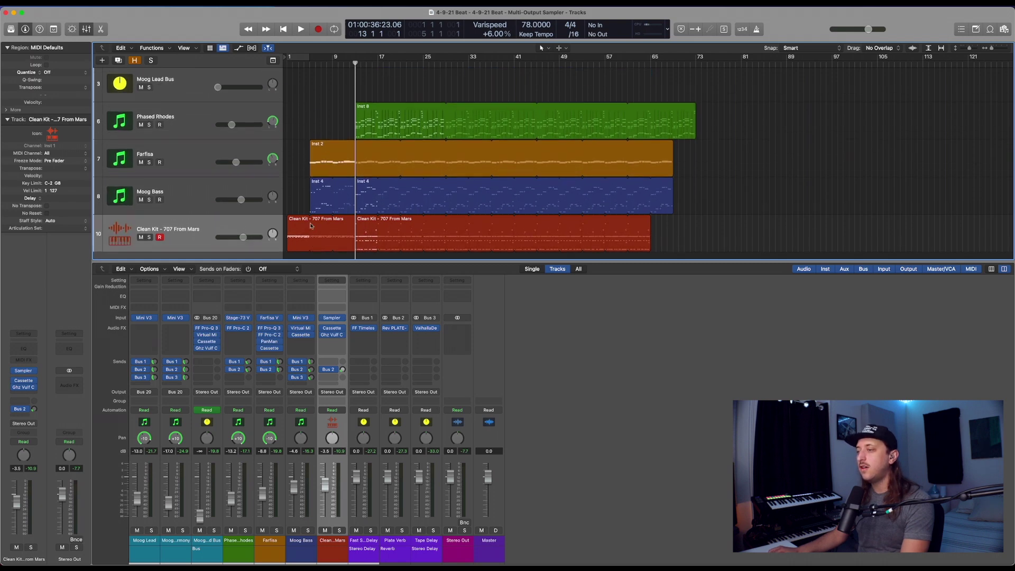
{"action": "key", "text": "super+Right"}
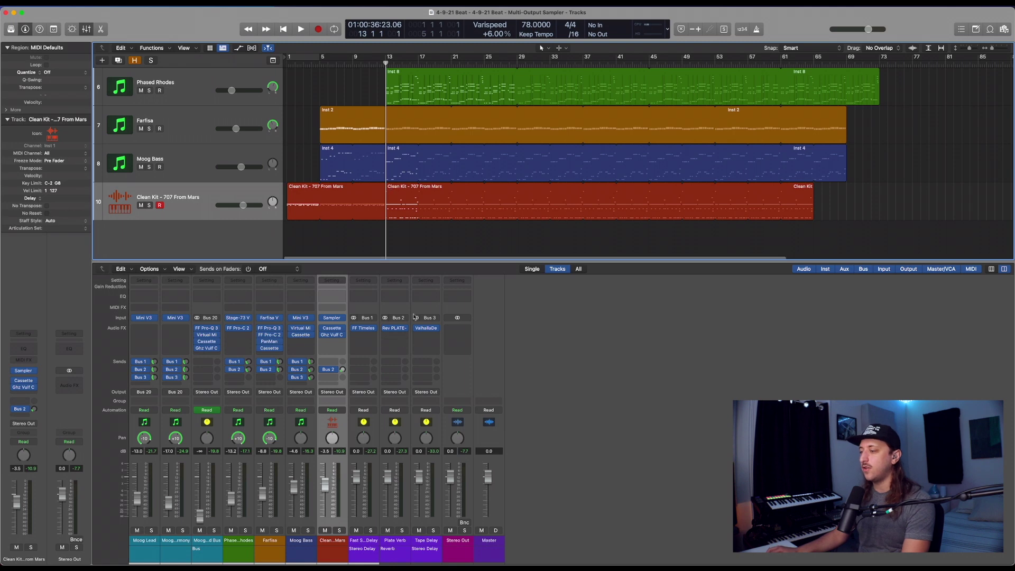
{"action": "left_click", "coordinate": [335, 319]}
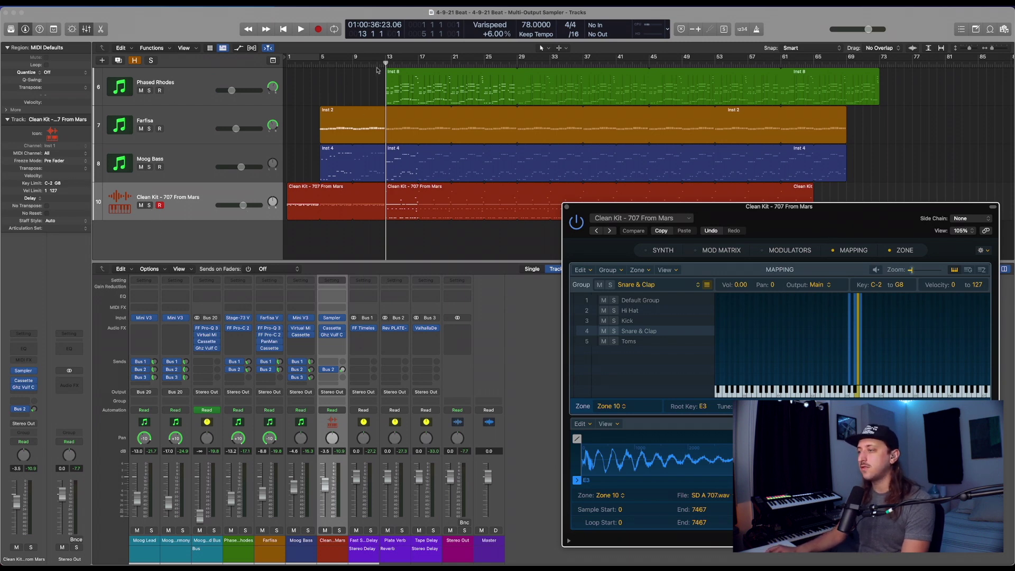
Play and solo the Clean Kit track, then open its drum region's notes
{"action": "key", "text": "space"}
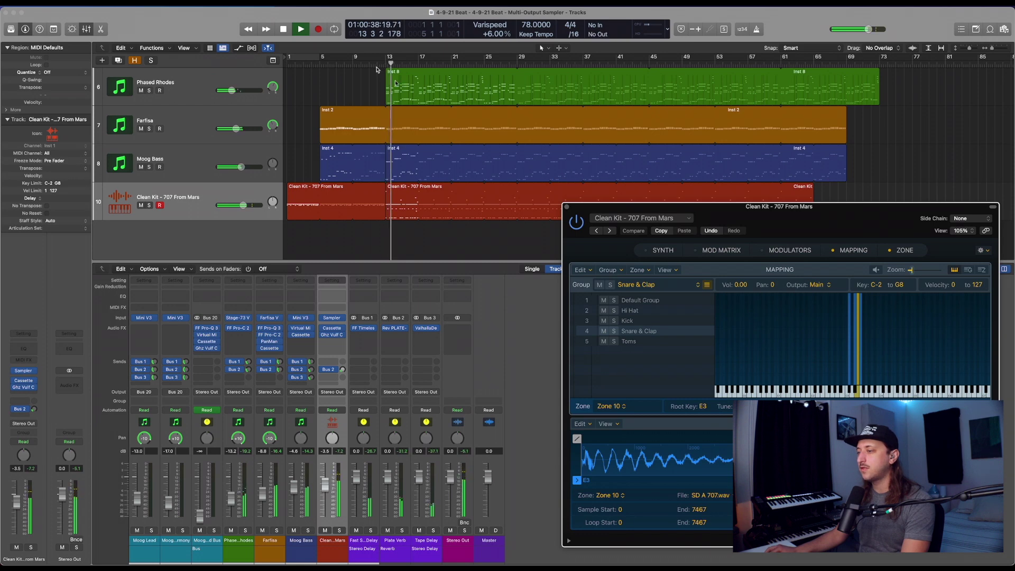
{"action": "scroll", "coordinate": [404, 231], "scroll_direction": "up", "scroll_amount": 3}
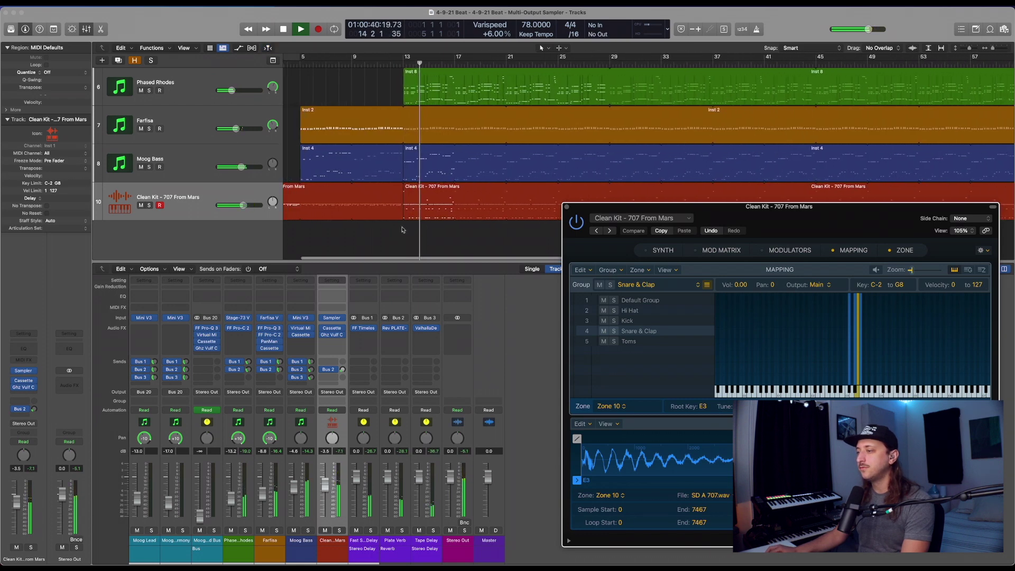
{"action": "left_click", "coordinate": [149, 206]}
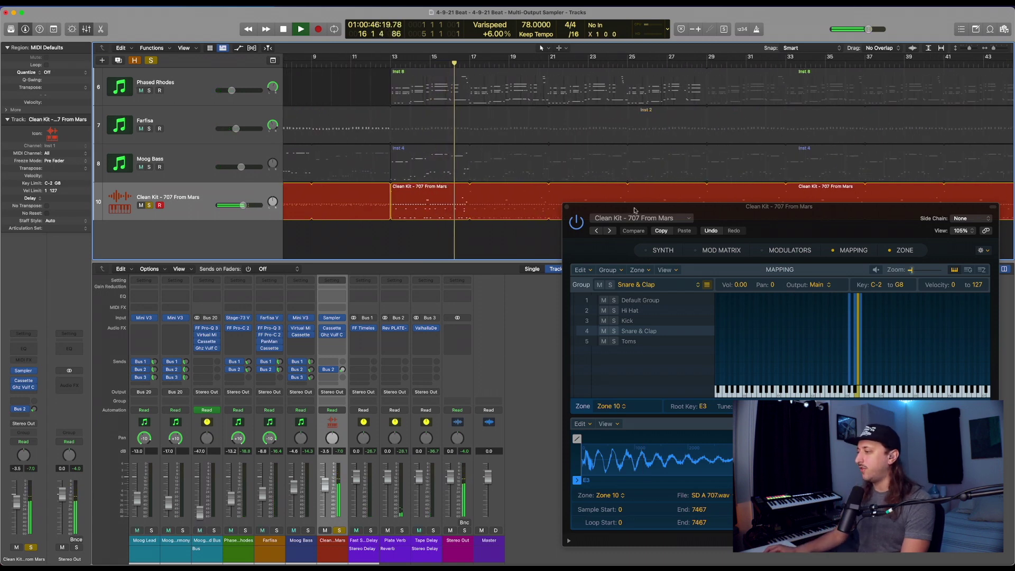
{"action": "scroll", "coordinate": [415, 211], "scroll_direction": "up", "scroll_amount": 2}
{"action": "left_click", "coordinate": [416, 196]}
{"action": "double_click", "coordinate": [415, 196]}
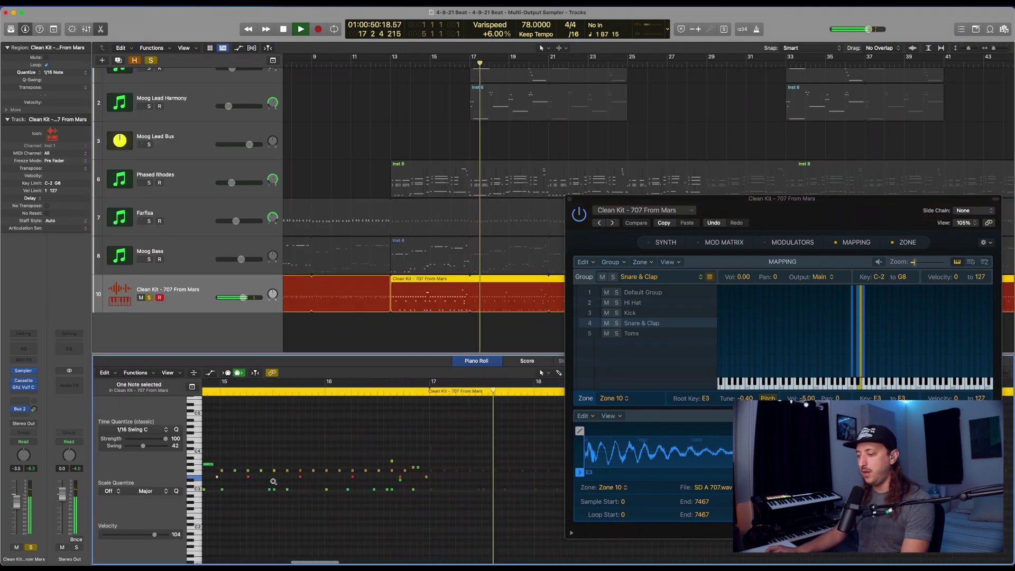
{"action": "scroll", "coordinate": [275, 483], "scroll_direction": "down", "scroll_amount": 3}
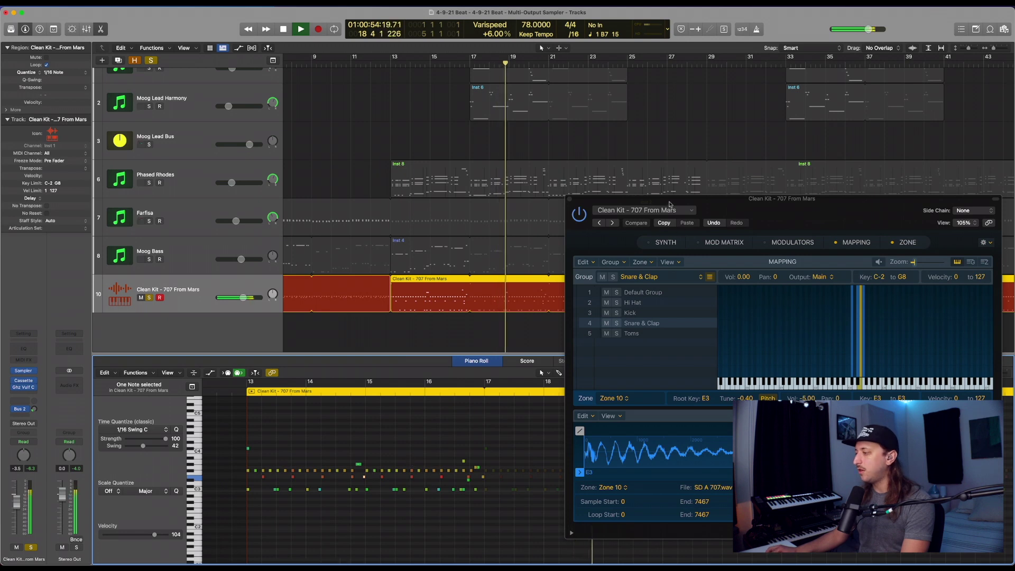
Collapse the Sampler's Synth, Mod Matrix and Modulators sections and select the Kick group
{"action": "left_click_drag", "start_coordinate": [680, 230], "coordinate": [688, 224]}
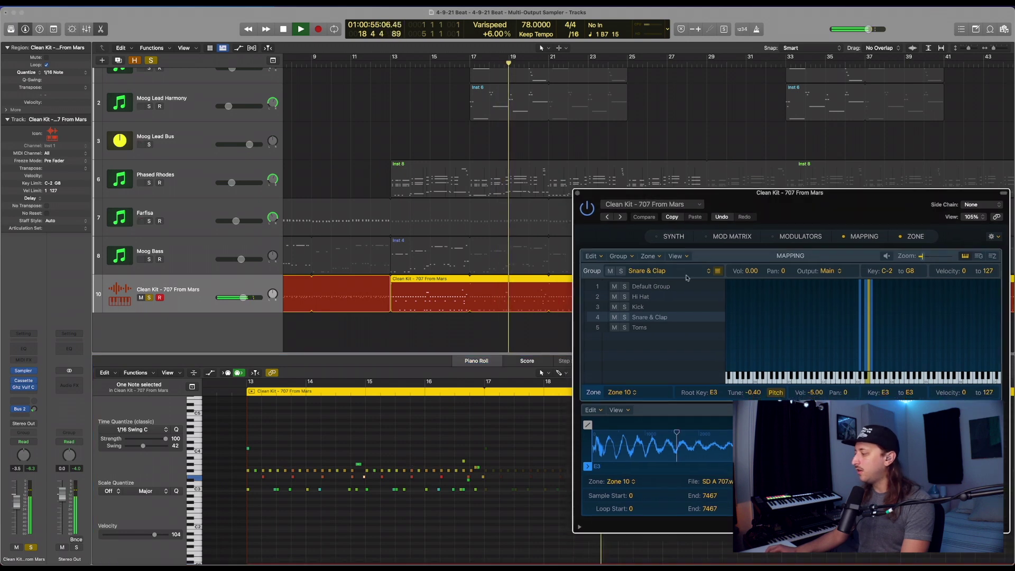
{"action": "left_click", "coordinate": [658, 307]}
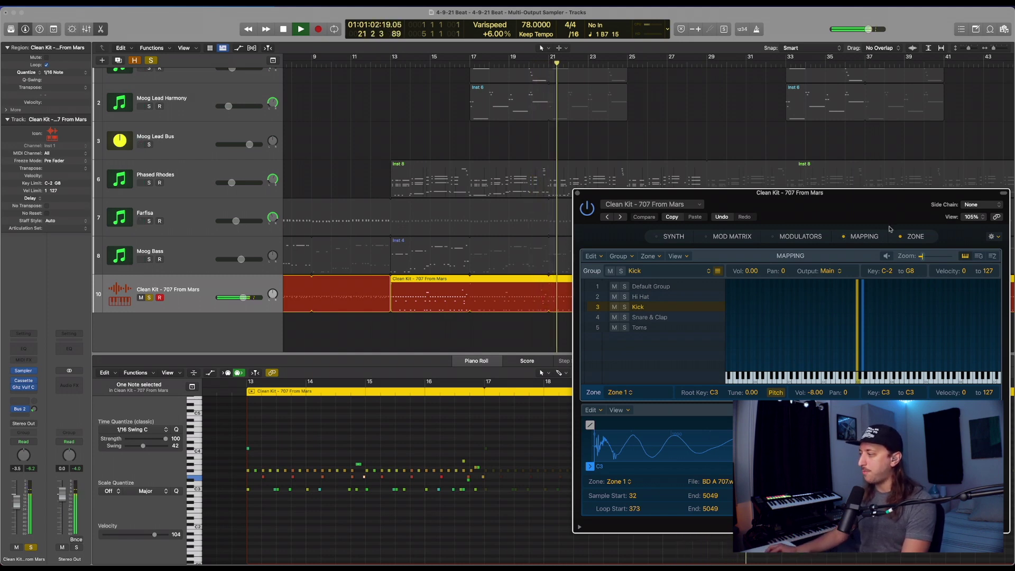
{"action": "left_click", "coordinate": [773, 236]}
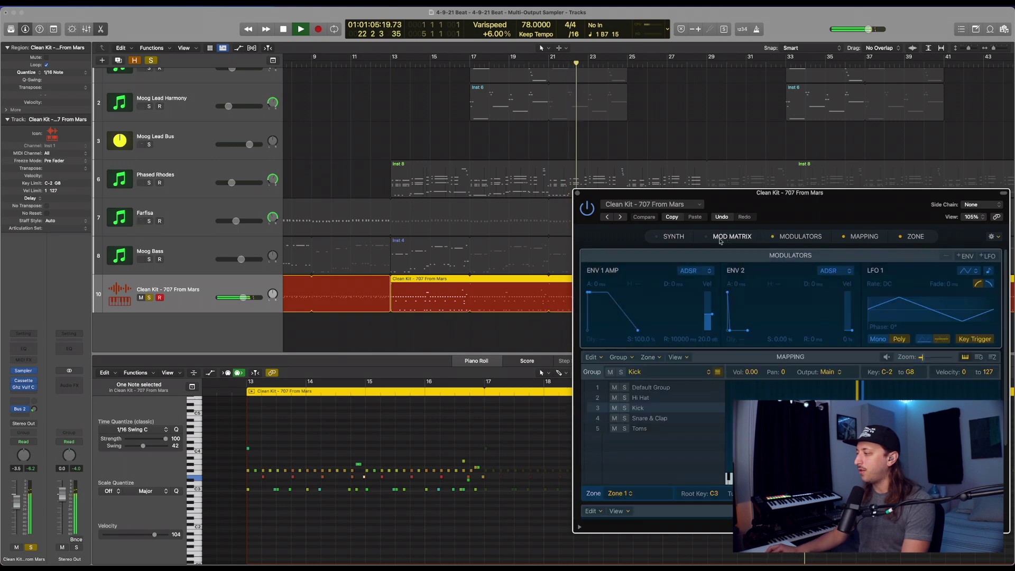
{"action": "left_click", "coordinate": [655, 237]}
{"action": "left_click", "coordinate": [732, 237]}
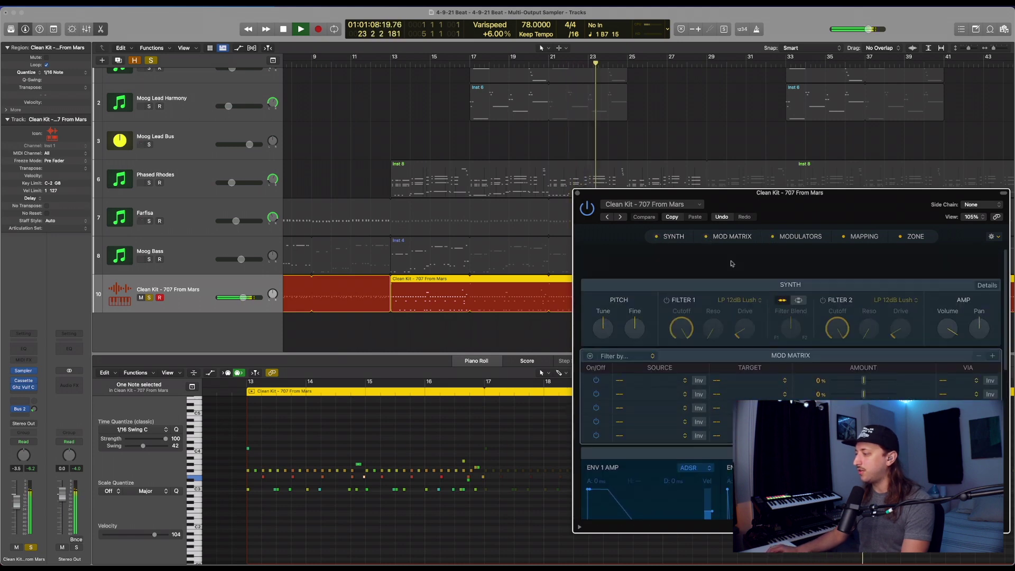
{"action": "left_click", "coordinate": [655, 237]}
{"action": "left_click", "coordinate": [732, 237]}
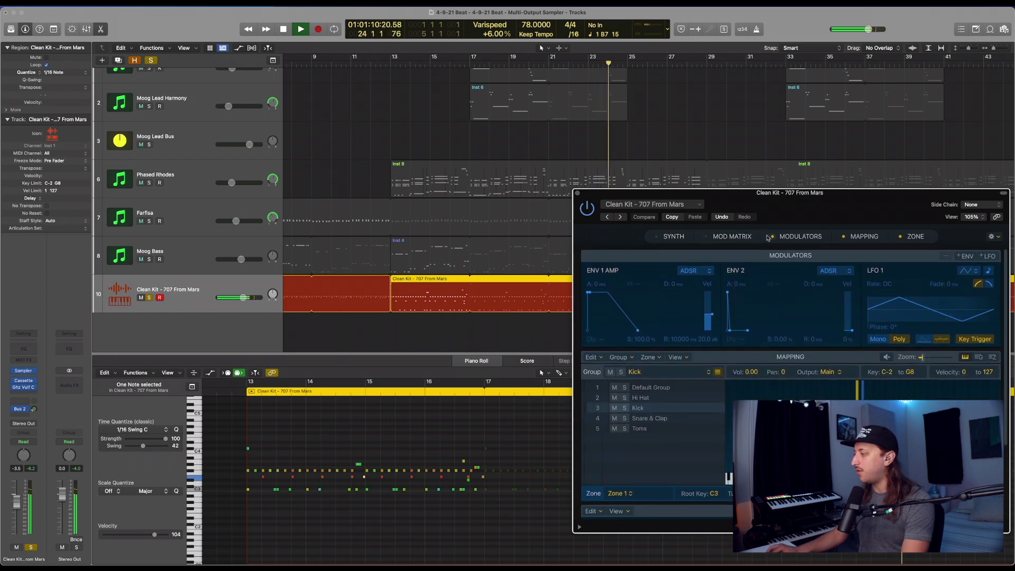
{"action": "left_click", "coordinate": [768, 238]}
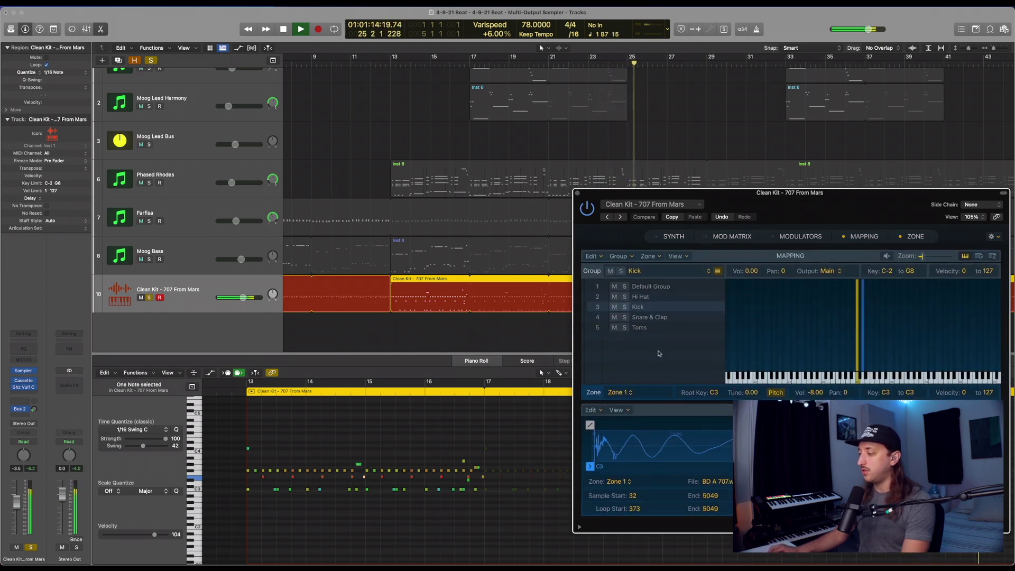
{"action": "left_click", "coordinate": [663, 308]}
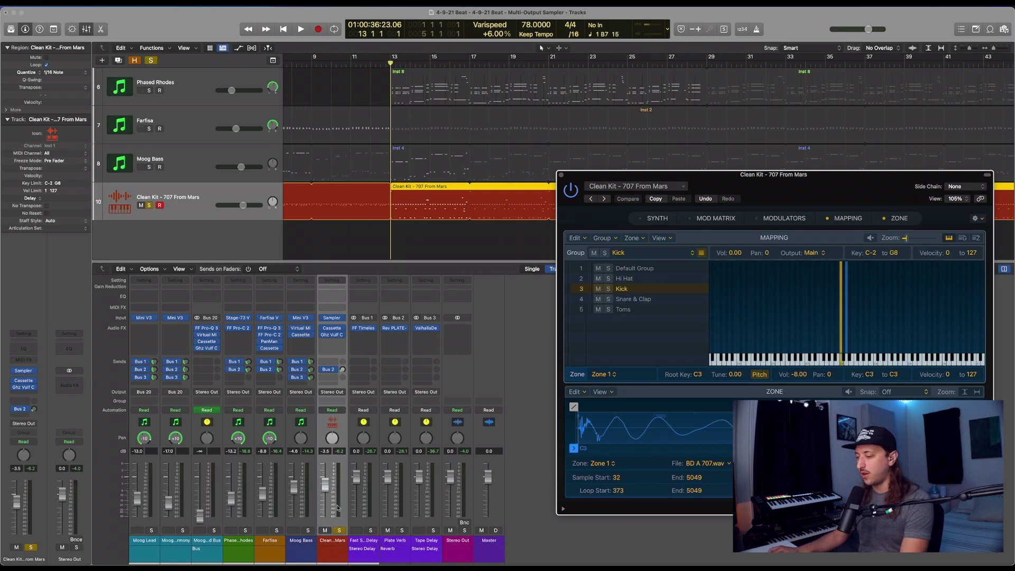
{"action": "key", "text": "space"}
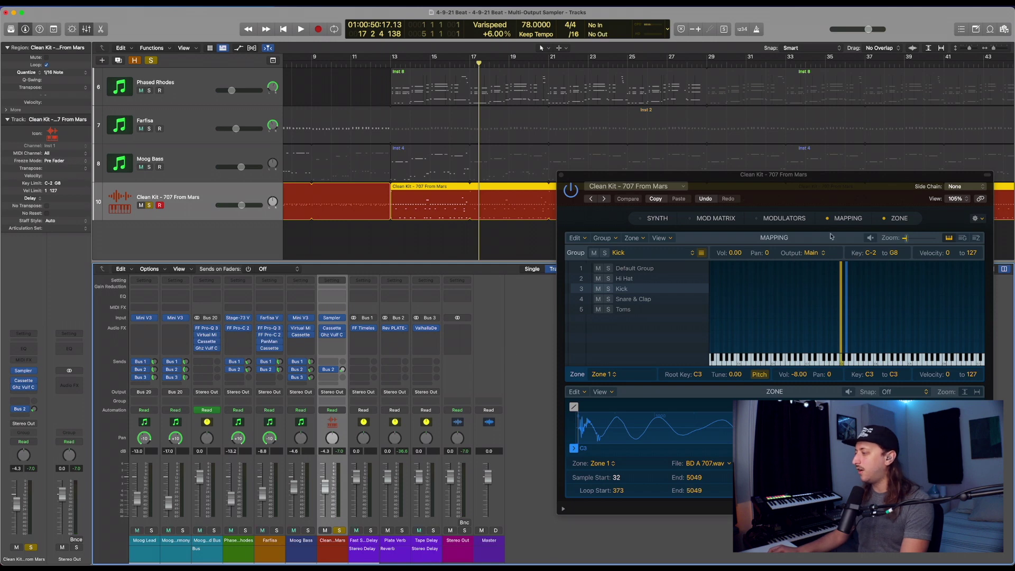
{"action": "left_click_drag", "start_coordinate": [837, 199], "coordinate": [836, 186]}
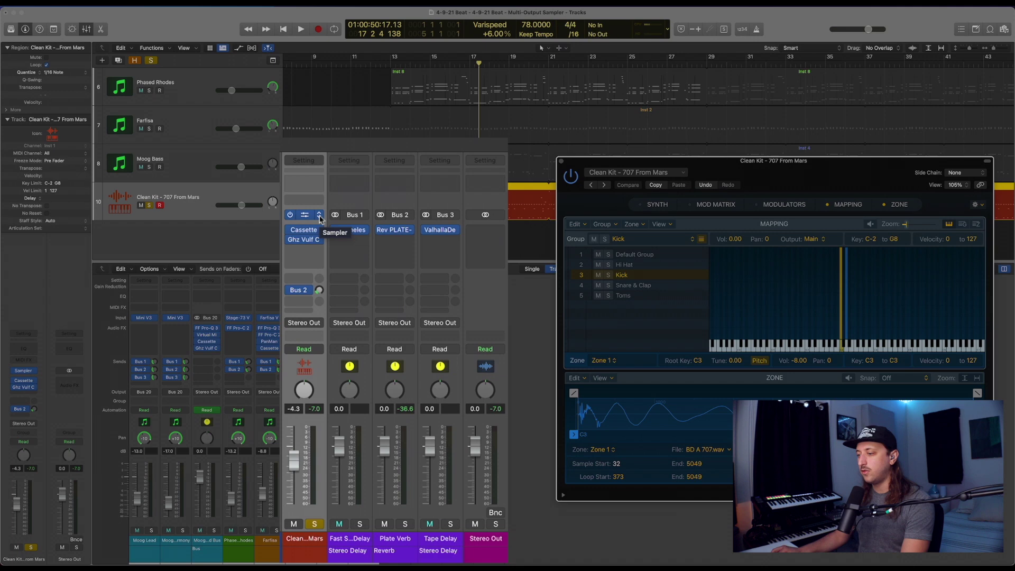
Switch the Clean Kit instrument to Sampler (Multi-Sample) > Multi-Output
{"action": "left_click", "coordinate": [319, 217]}
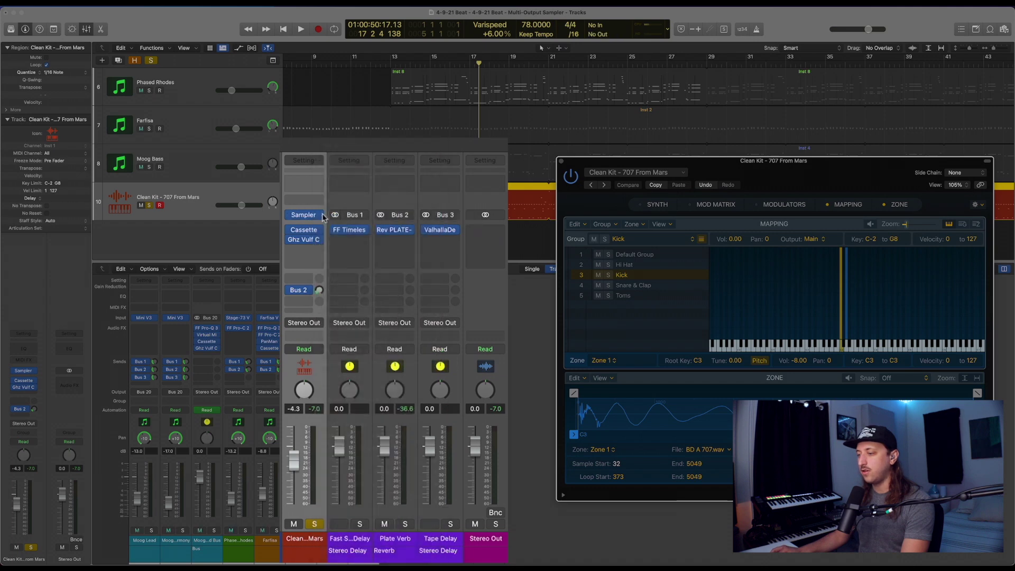
{"action": "left_click", "coordinate": [321, 214]}
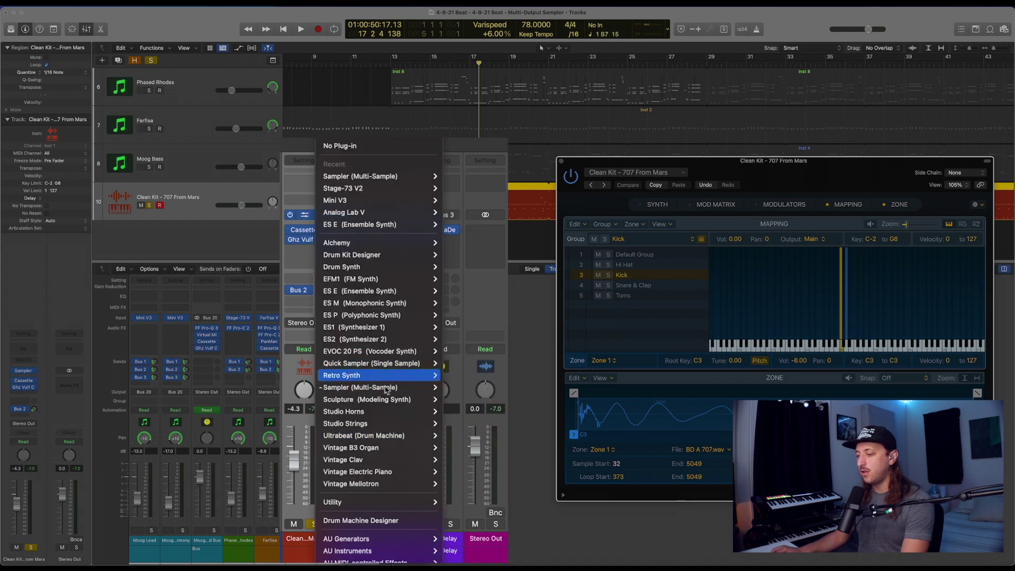
{"action": "mouse_move", "coordinate": [386, 390]}
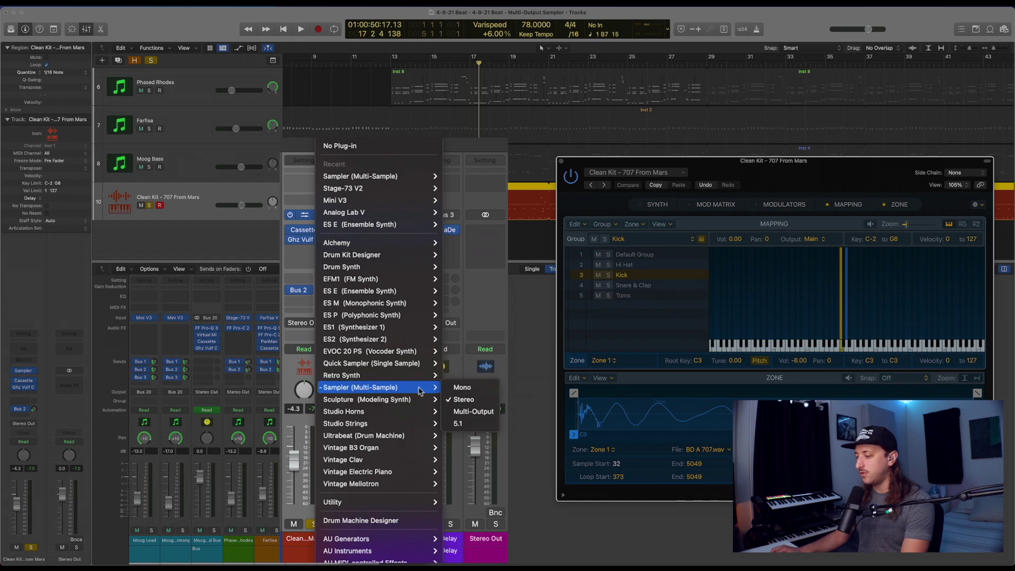
{"action": "left_click", "coordinate": [481, 416]}
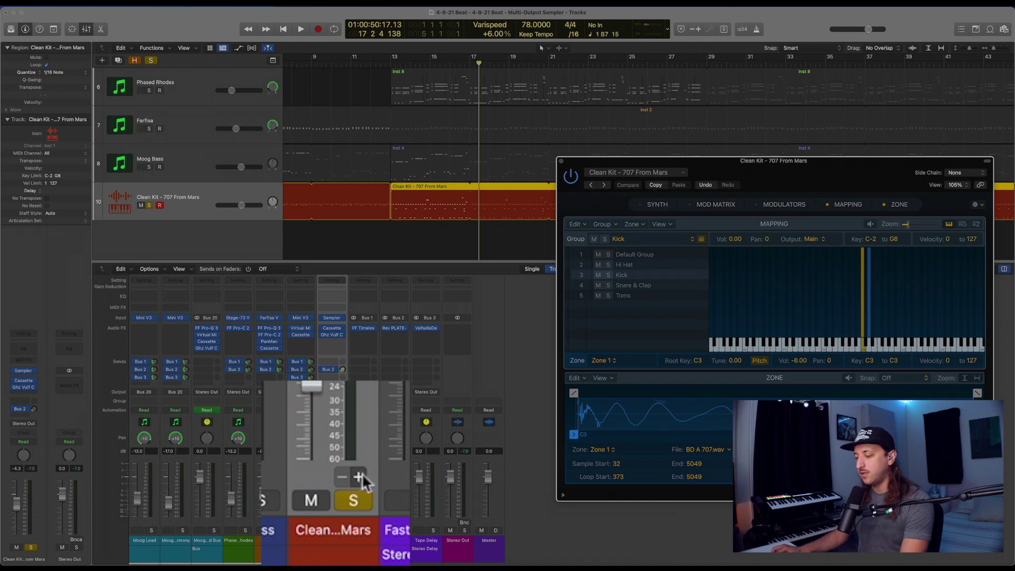
Add four aux channels, Aux 5 to Aux 8, for the Sampler's outputs 3-4 through 9-10
{"action": "left_click", "coordinate": [340, 522]}
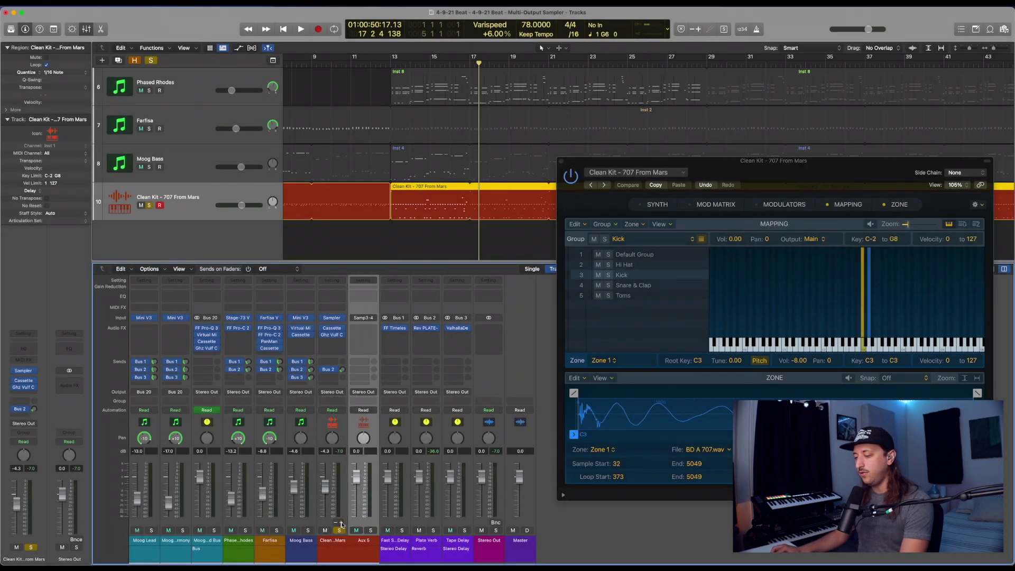
{"action": "left_click", "coordinate": [341, 523]}
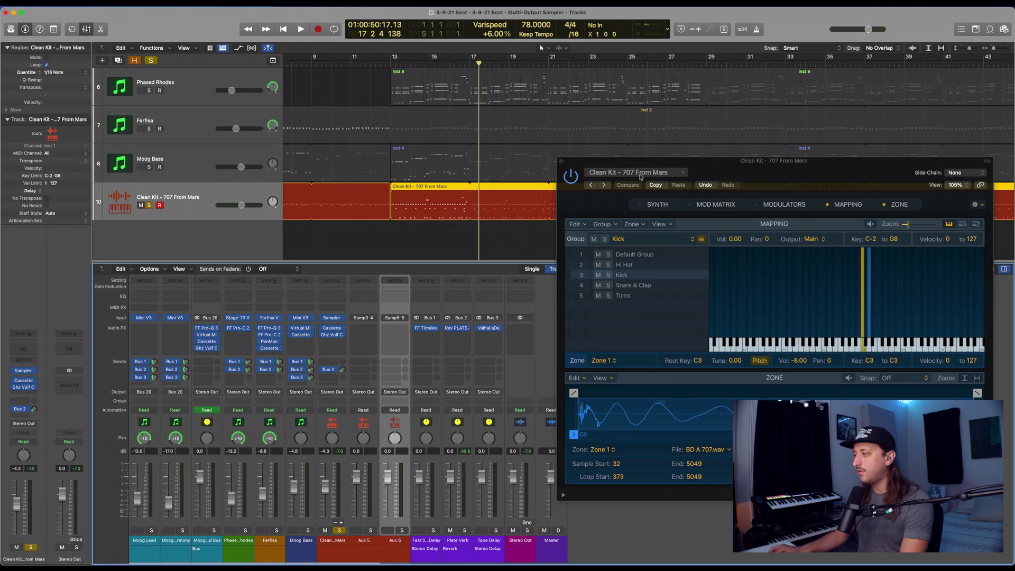
{"action": "left_click_drag", "start_coordinate": [640, 176], "coordinate": [660, 18]}
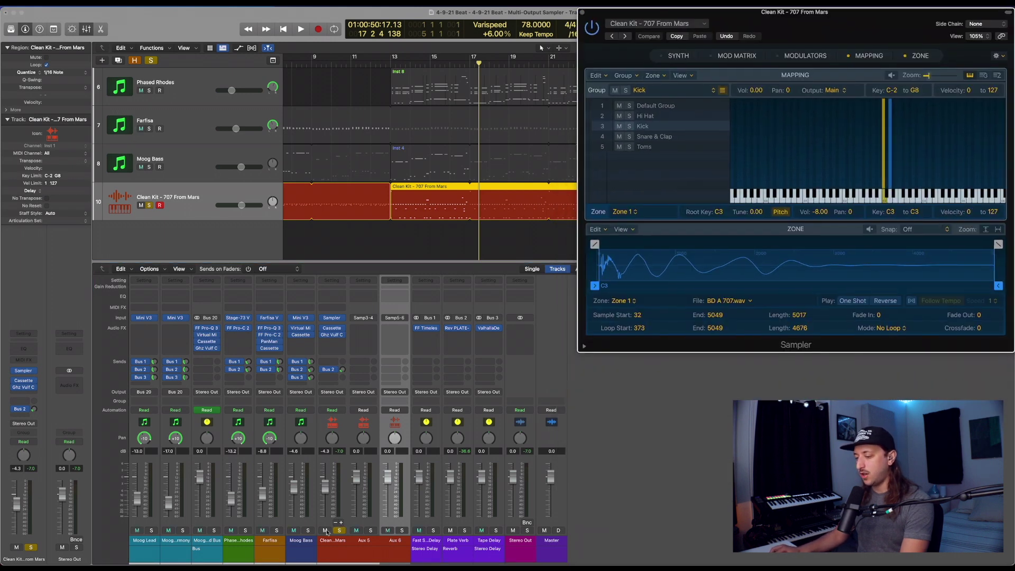
{"action": "left_click", "coordinate": [341, 523]}
{"action": "left_click", "coordinate": [341, 522]}
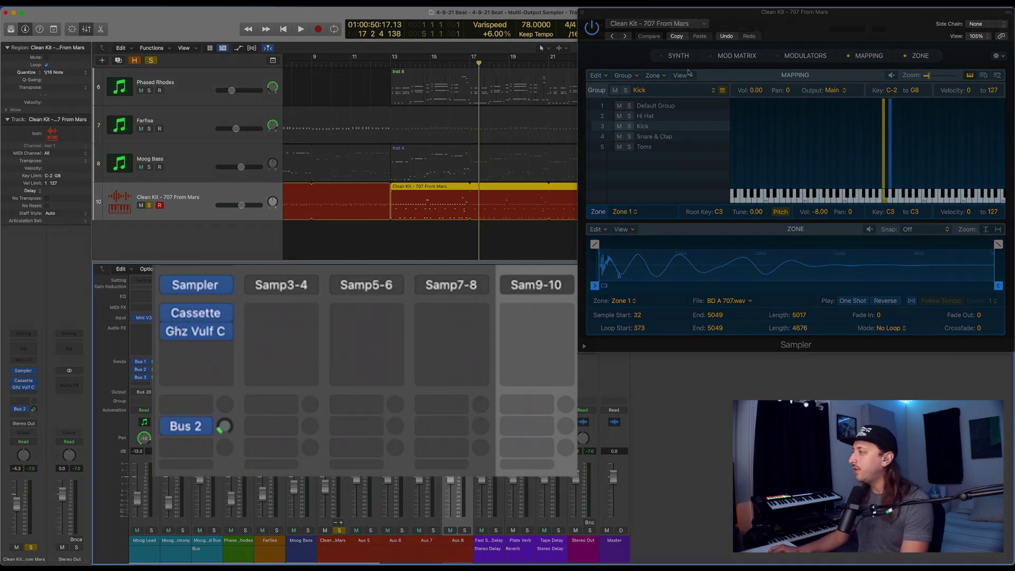
{"action": "left_click", "coordinate": [748, 23]}
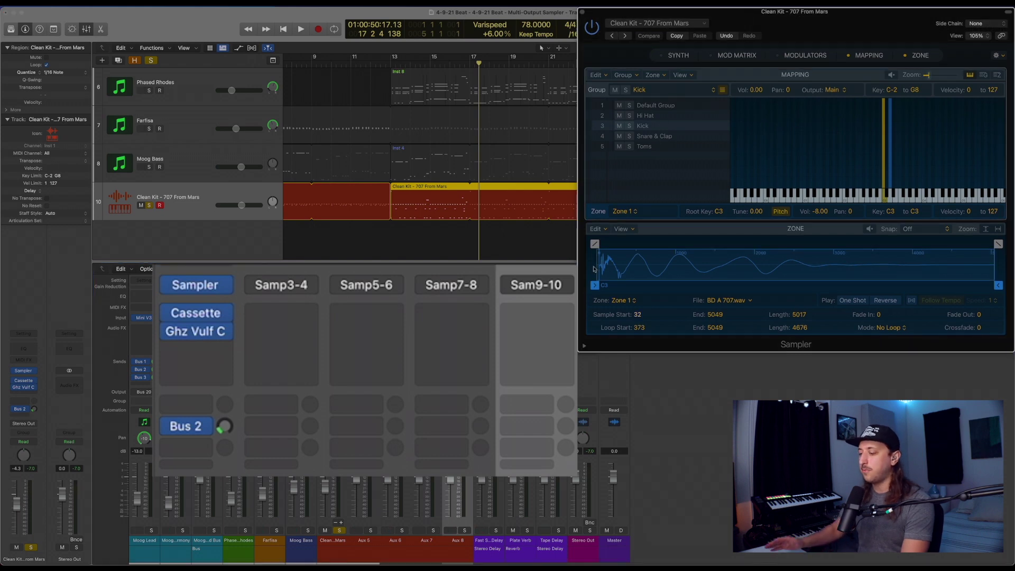
Solo Aux 5, set a cycle from bar 13 to 17, and play it back
{"action": "left_click", "coordinate": [371, 530]}
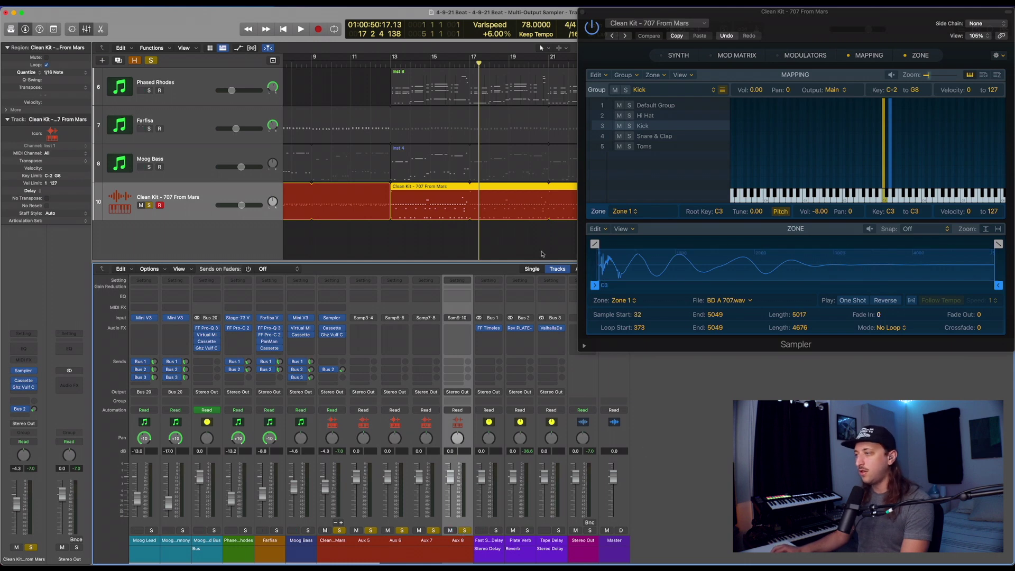
{"action": "left_click_drag", "start_coordinate": [394, 58], "coordinate": [468, 60]}
{"action": "key", "text": "space"}
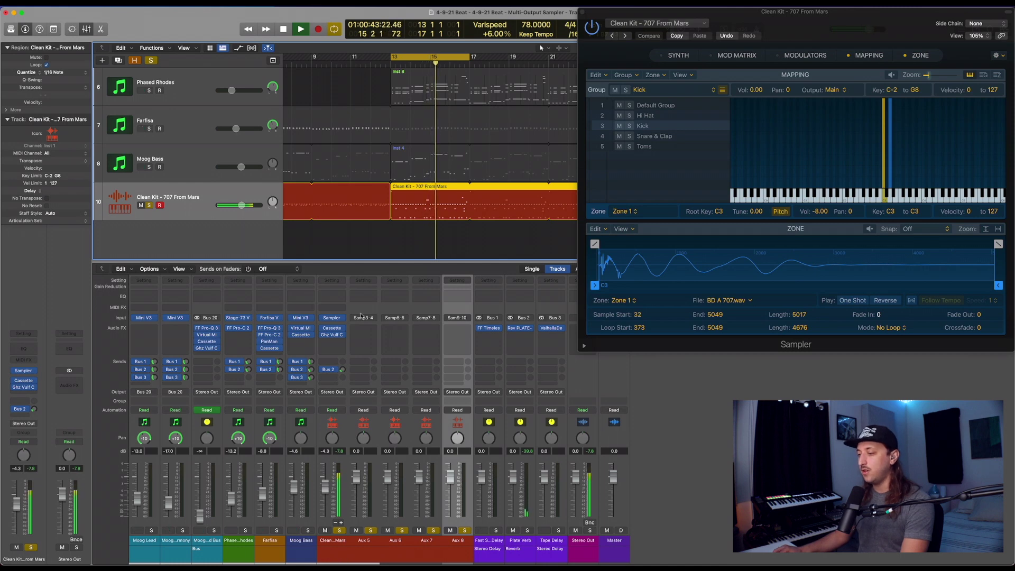
{"action": "key", "text": "space"}
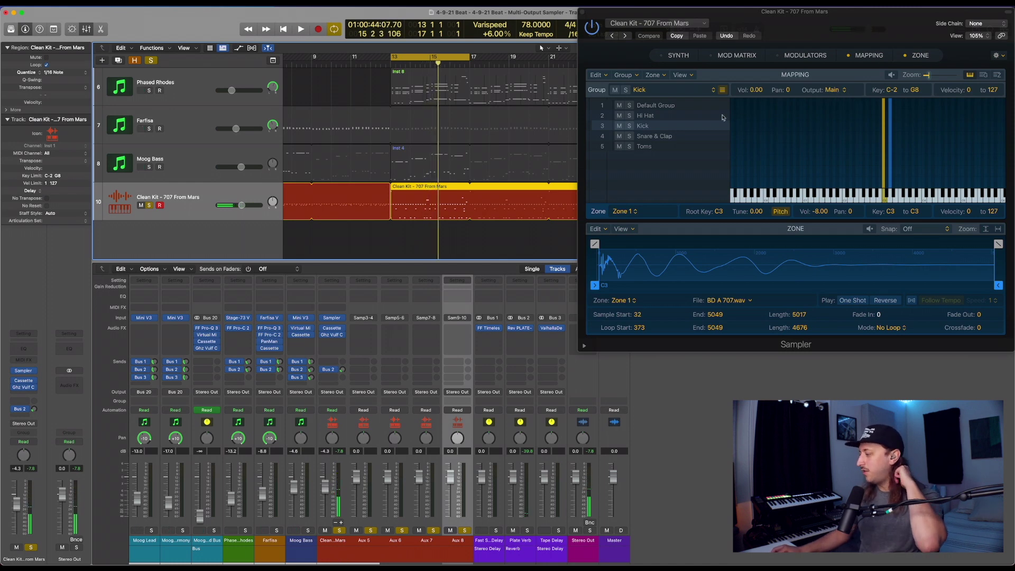
{"action": "left_click", "coordinate": [696, 125]}
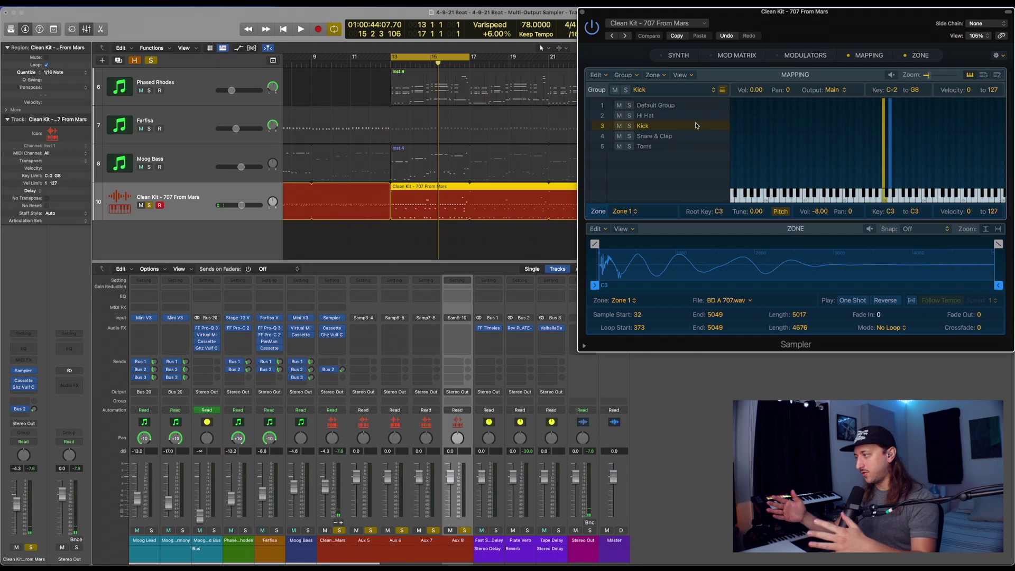
{"action": "left_click", "coordinate": [415, 488]}
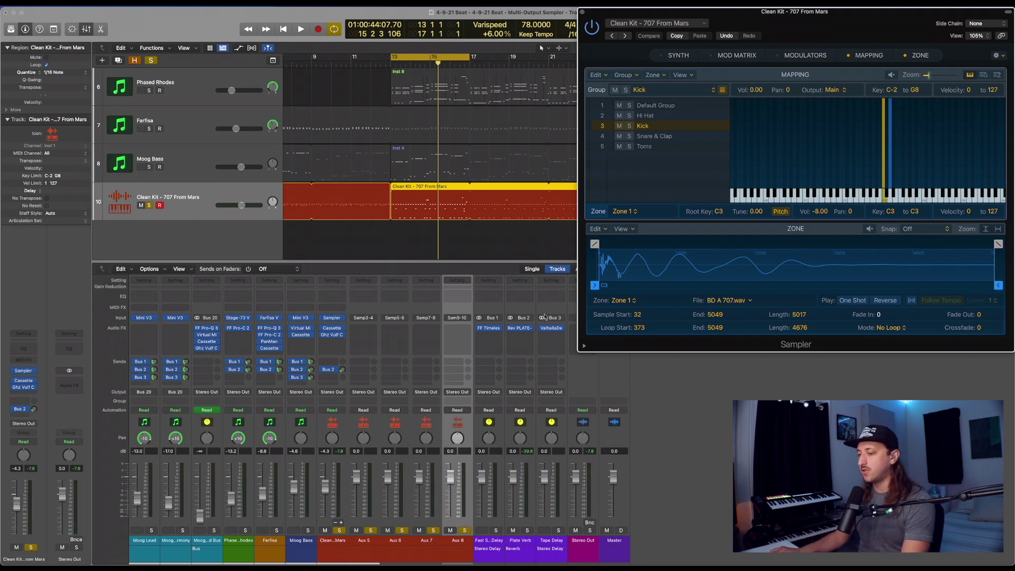
{"action": "key", "text": "space"}
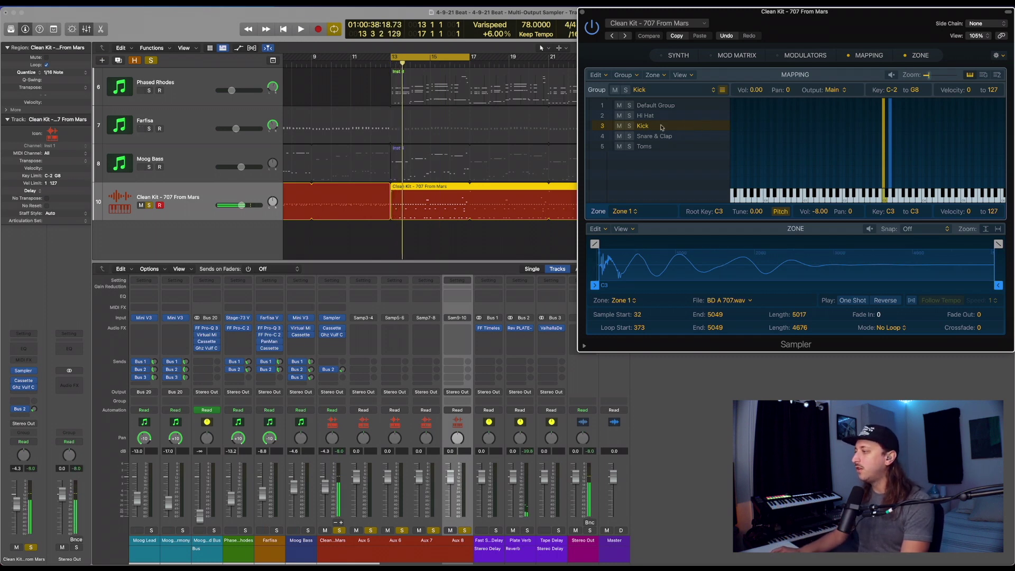
{"action": "left_click", "coordinate": [676, 106]}
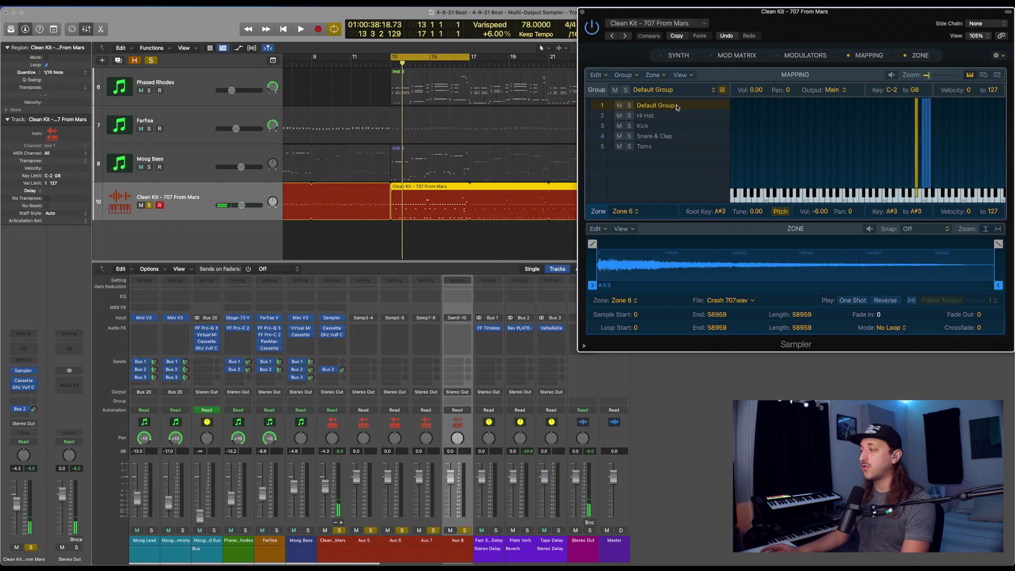
{"action": "left_click", "coordinate": [676, 116]}
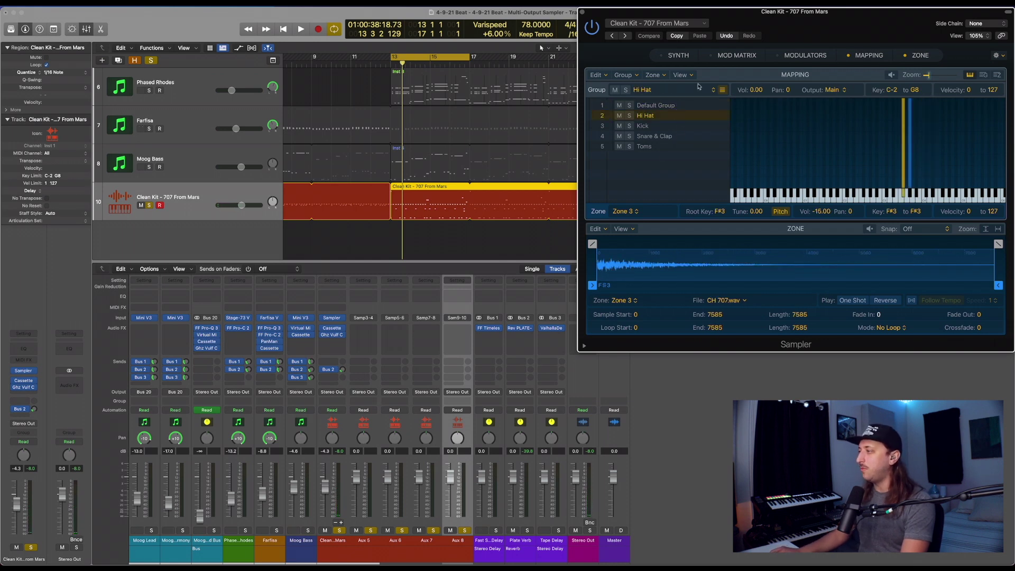
{"action": "left_click", "coordinate": [693, 126]}
{"action": "left_click", "coordinate": [681, 108]}
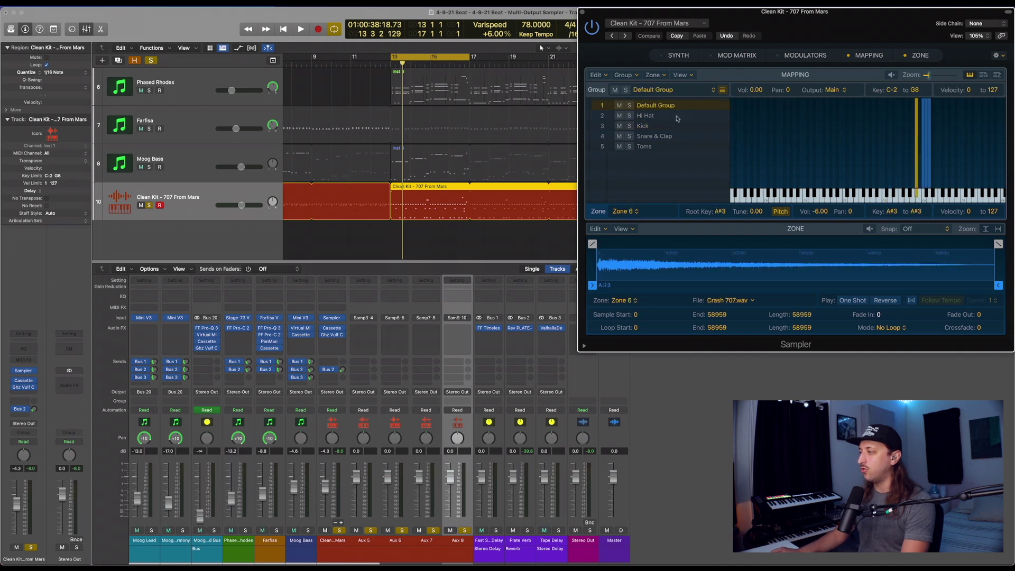
{"action": "left_click", "coordinate": [675, 126]}
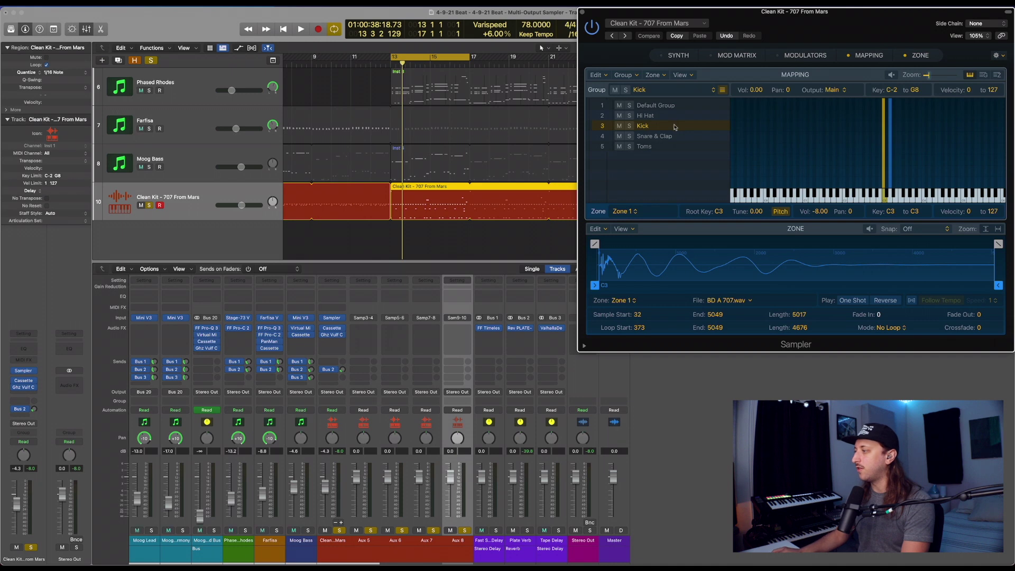
{"action": "left_click", "coordinate": [669, 136]}
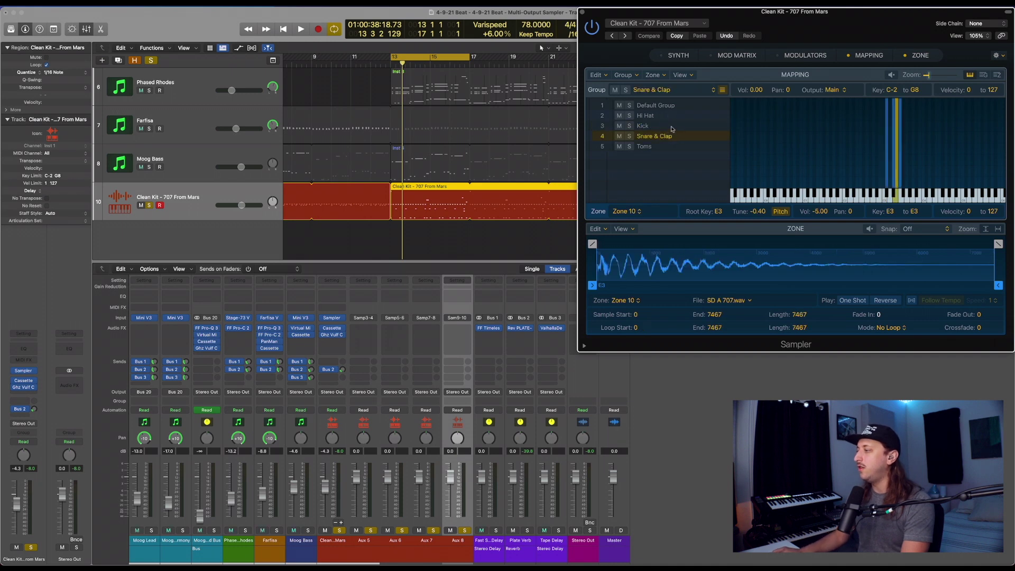
{"action": "left_click", "coordinate": [671, 127]}
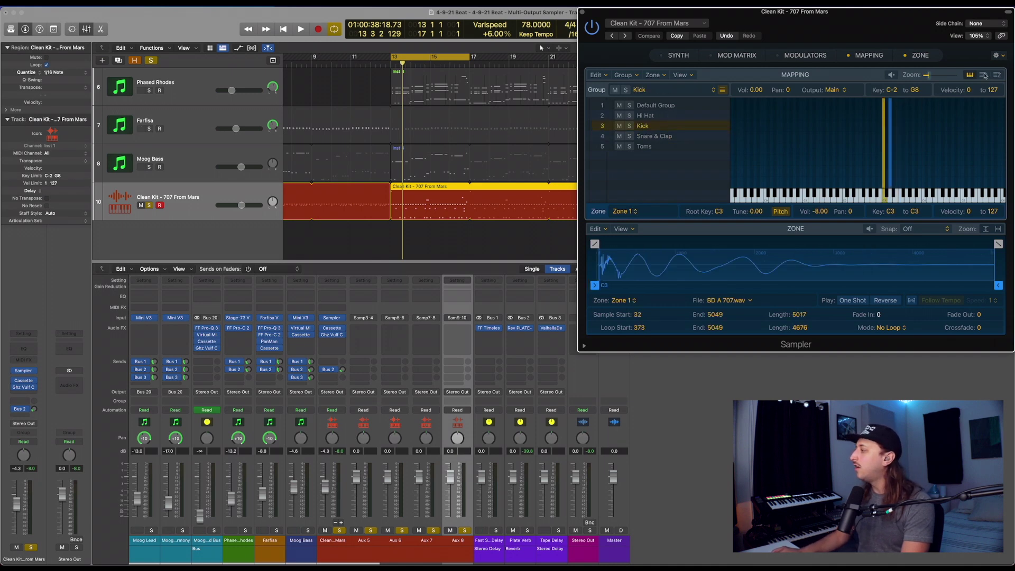
{"action": "left_click", "coordinate": [886, 201]}
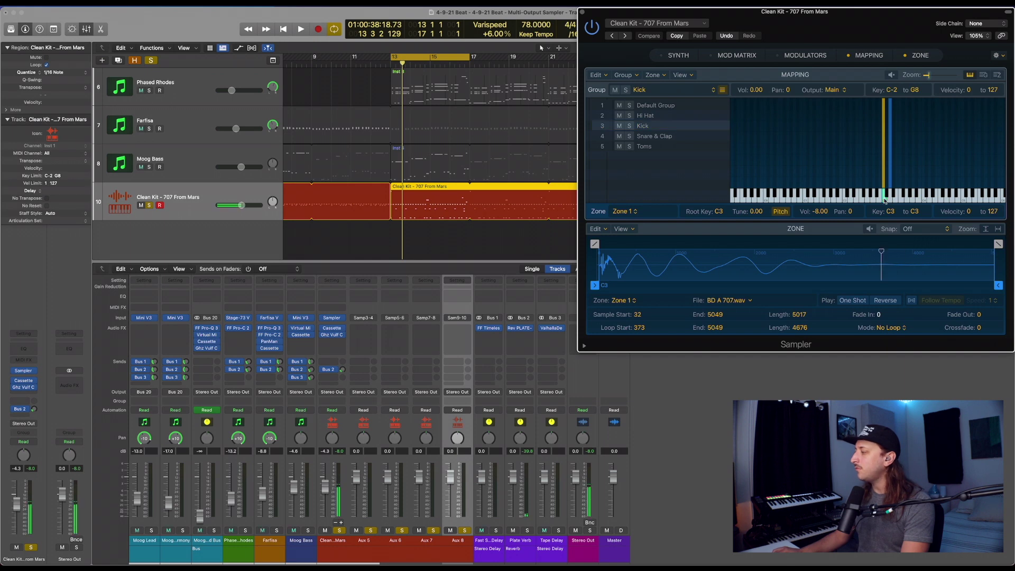
{"action": "key", "text": "space"}
{"action": "key", "text": "space"}
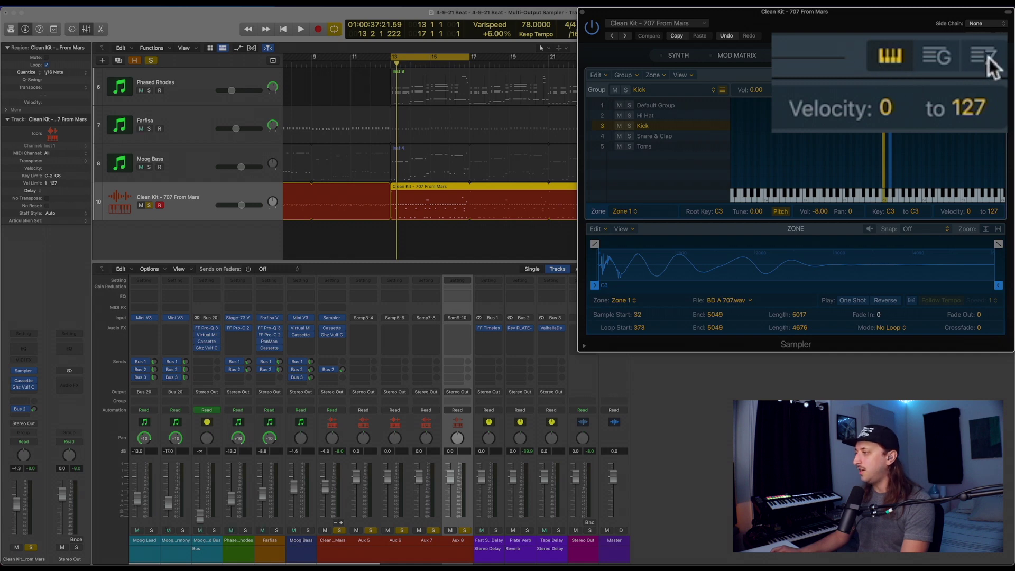
Show the Kick zones as a table, audition the kit, and scroll to the Output column
{"action": "left_click", "coordinate": [997, 75]}
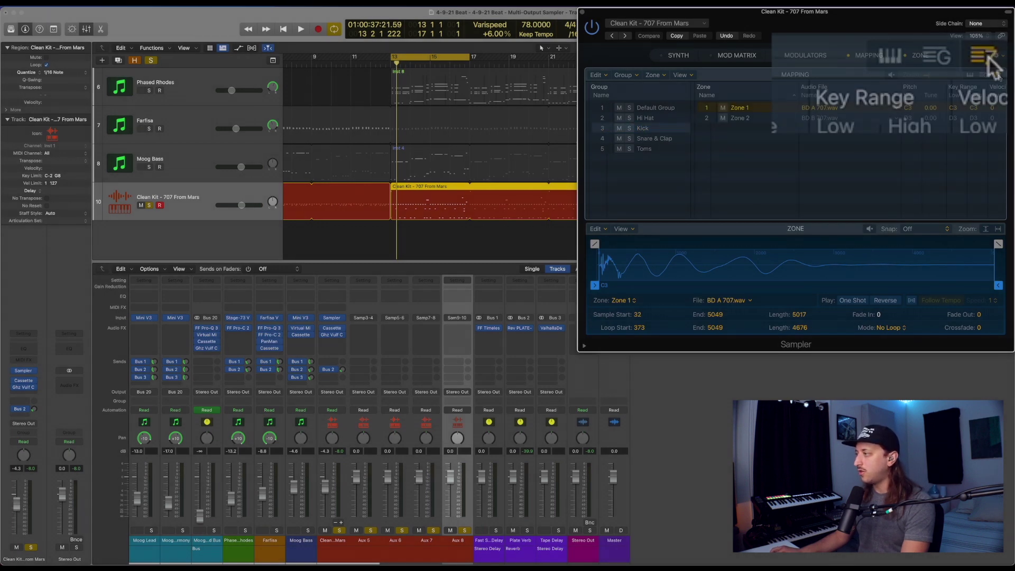
{"action": "key", "text": "space"}
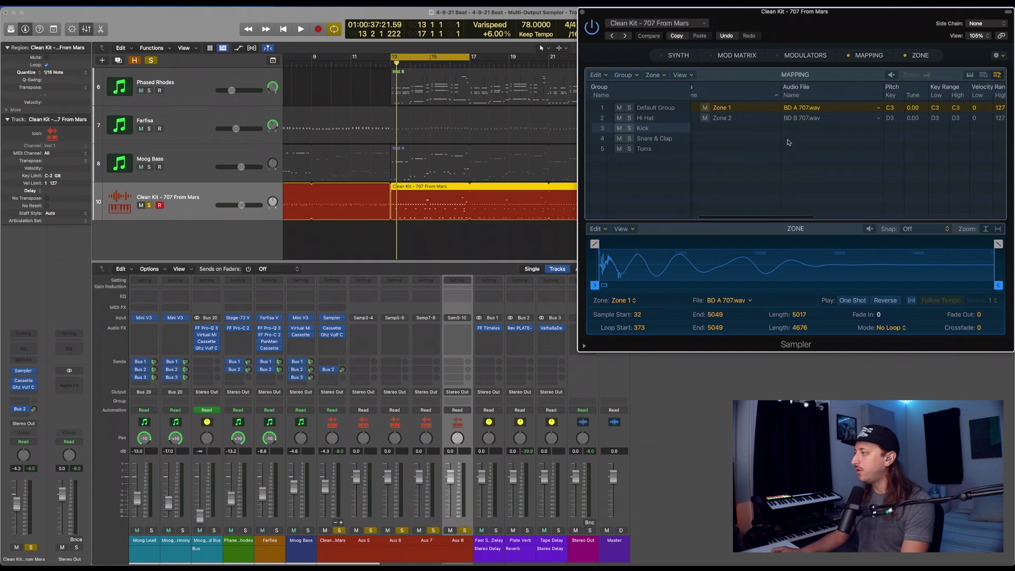
{"action": "key", "text": "space"}
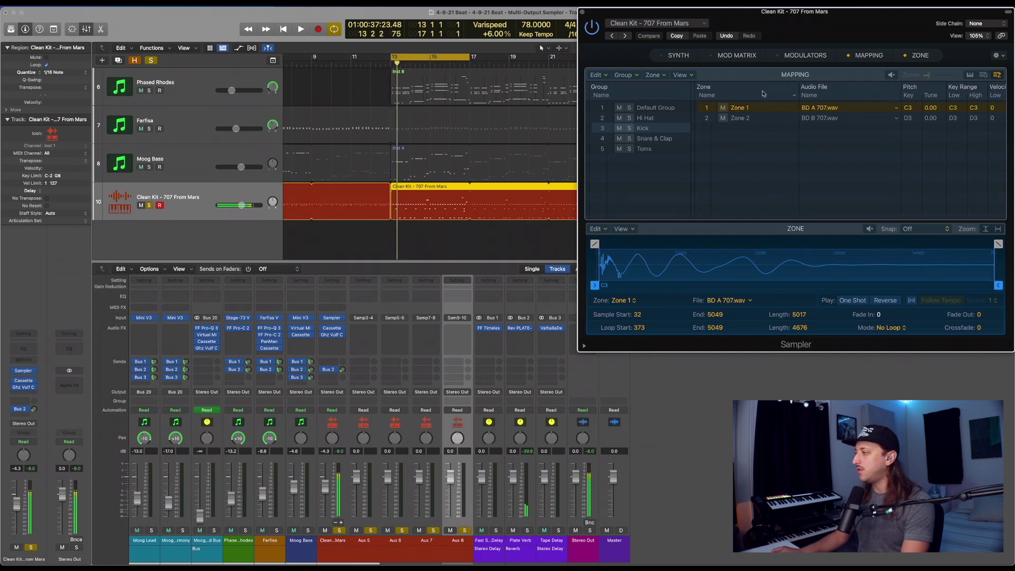
{"action": "scroll", "coordinate": [764, 111], "scroll_direction": "right", "scroll_amount": 1}
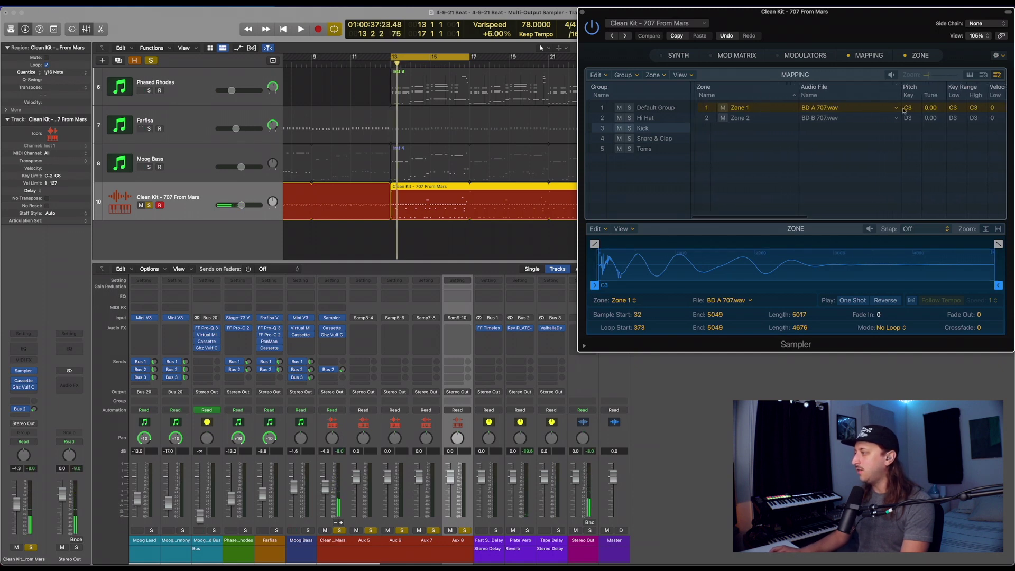
{"action": "scroll", "coordinate": [818, 107], "scroll_direction": "right", "scroll_amount": 5}
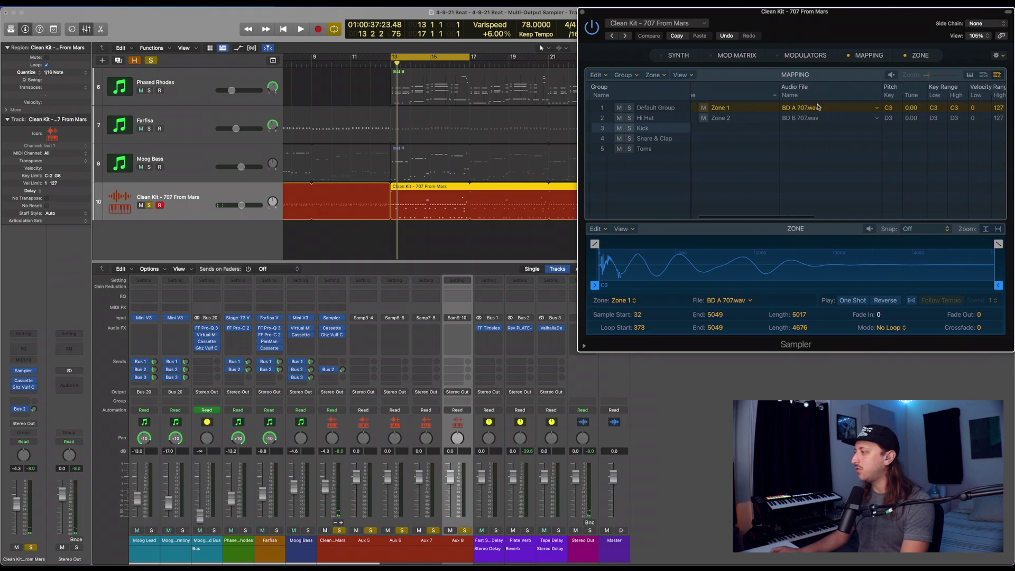
{"action": "scroll", "coordinate": [781, 108], "scroll_direction": "right", "scroll_amount": 4}
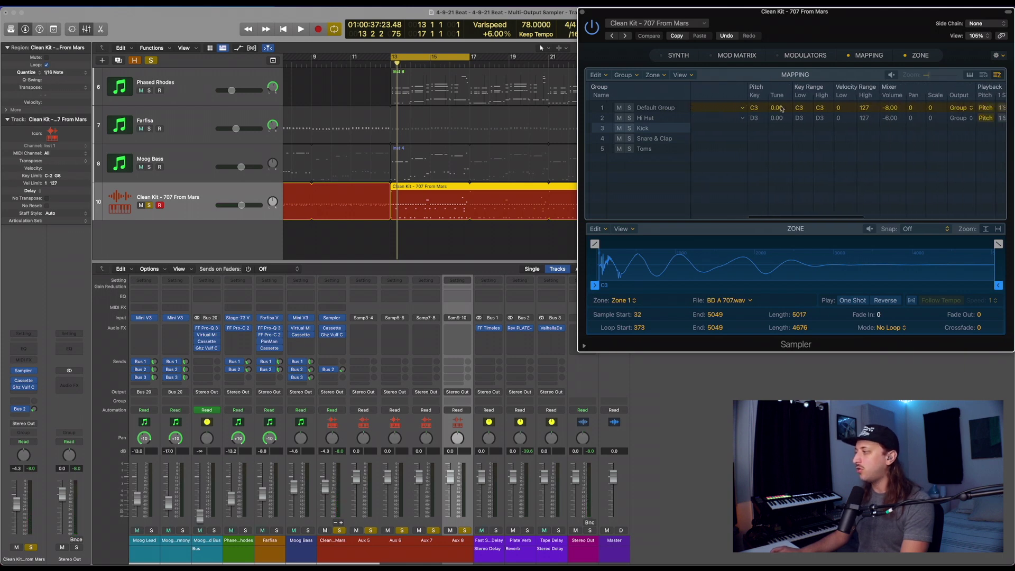
{"action": "scroll", "coordinate": [782, 109], "scroll_direction": "right", "scroll_amount": 2}
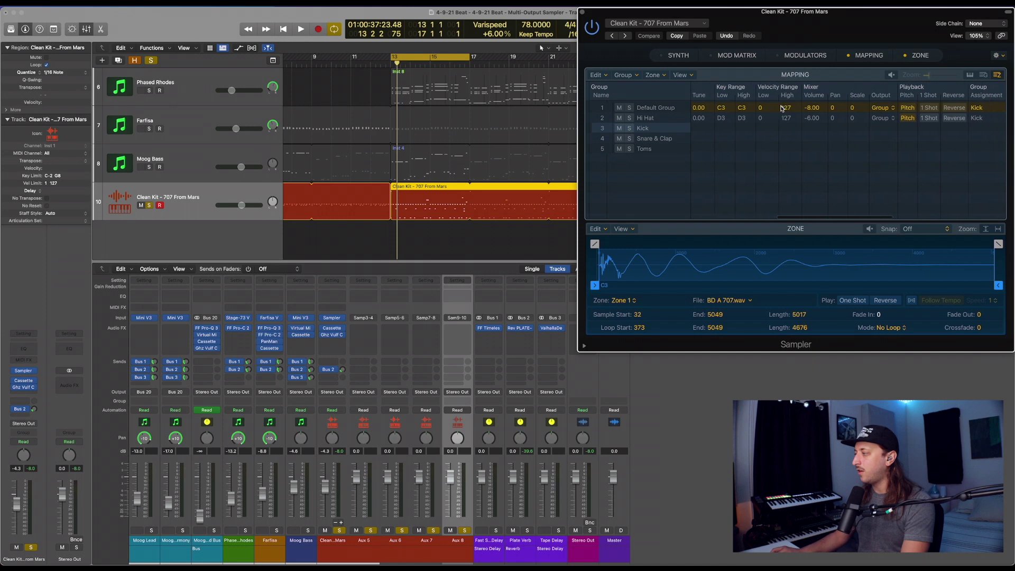
Set Zone 1 (BD A 707.wav) output to Main and audition the change
{"action": "left_click", "coordinate": [857, 108]}
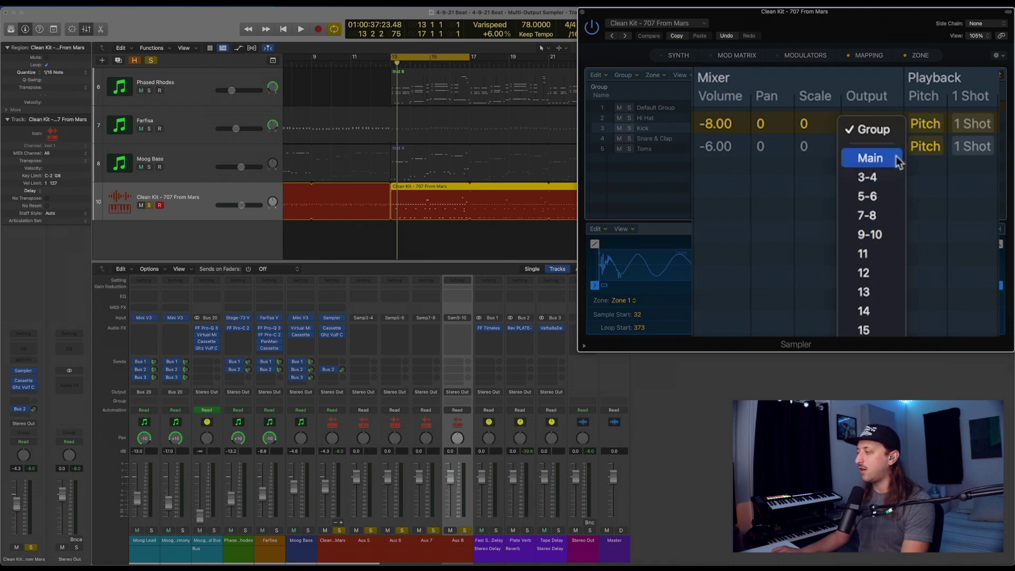
{"action": "left_click", "coordinate": [873, 126]}
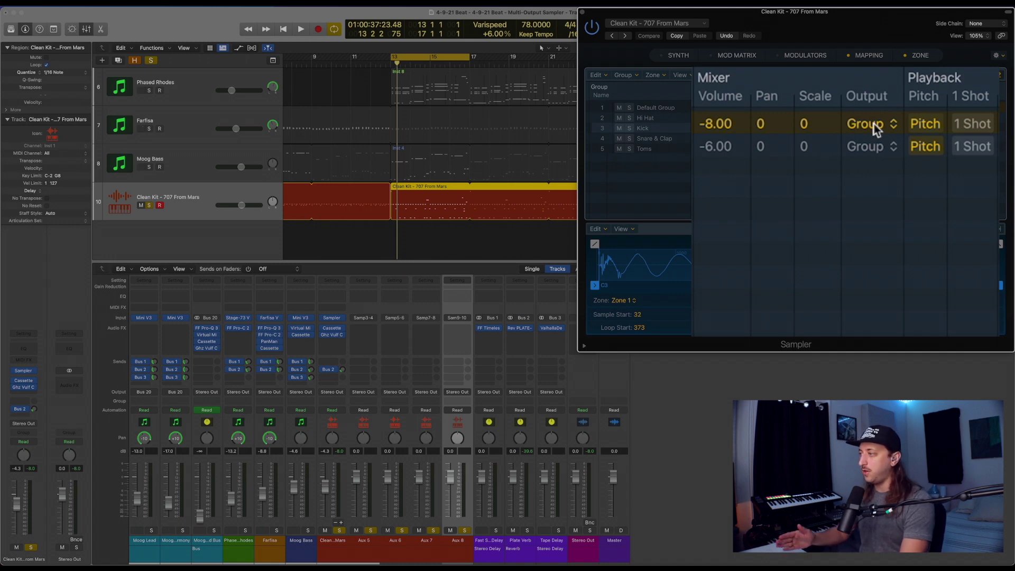
{"action": "left_click", "coordinate": [872, 124]}
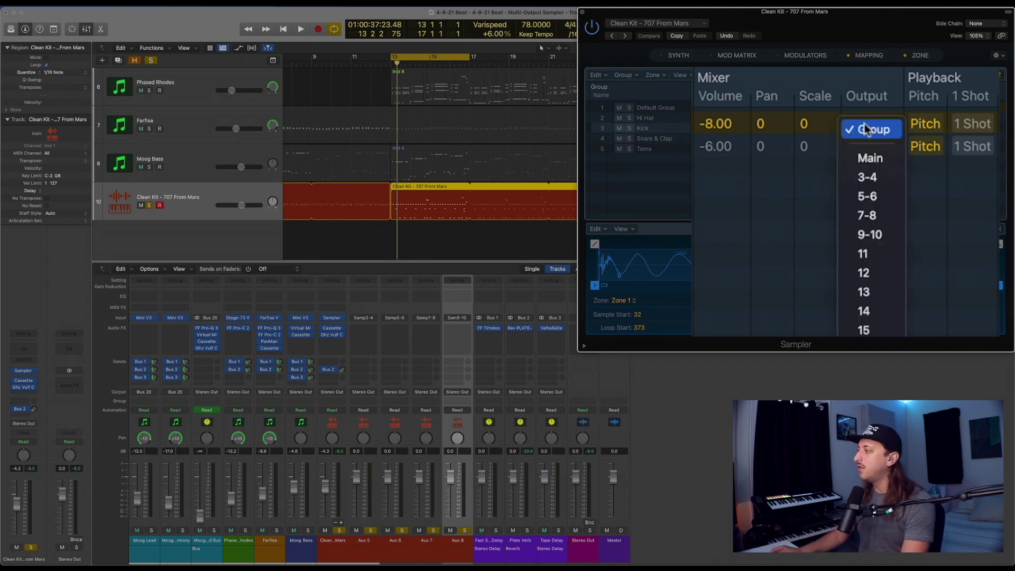
{"action": "left_click", "coordinate": [880, 161]}
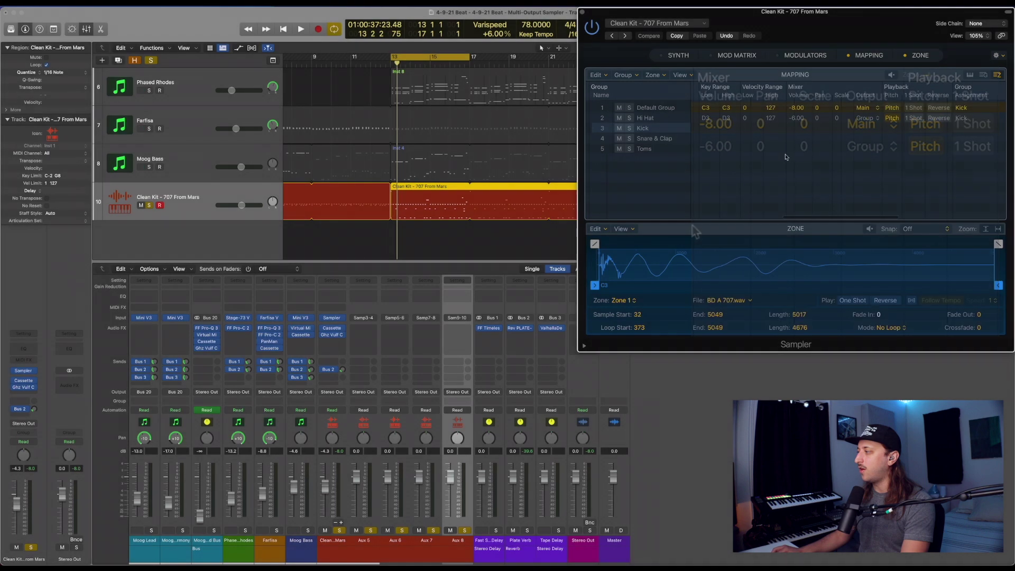
{"action": "key", "text": "space"}
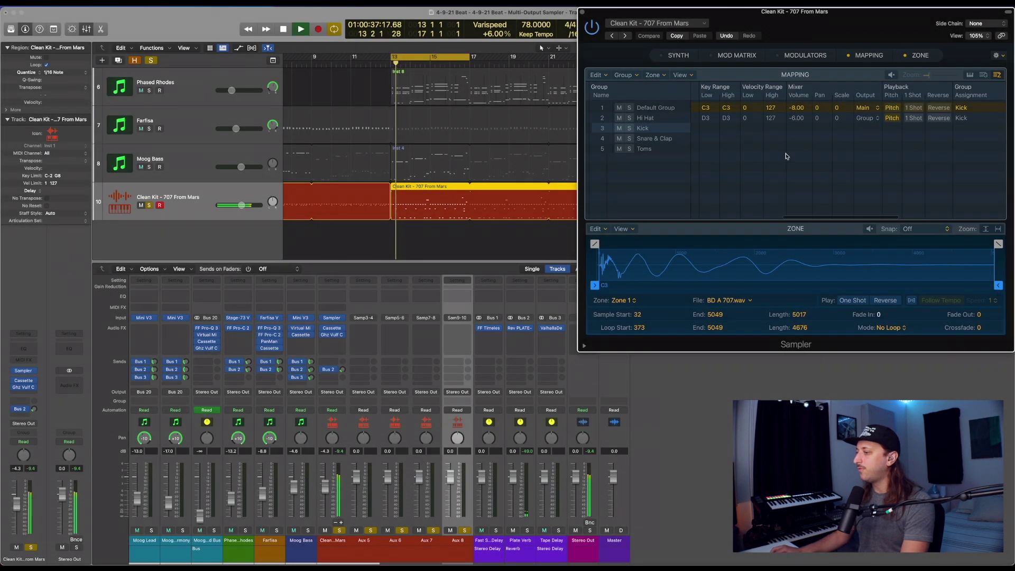
{"action": "key", "text": "space"}
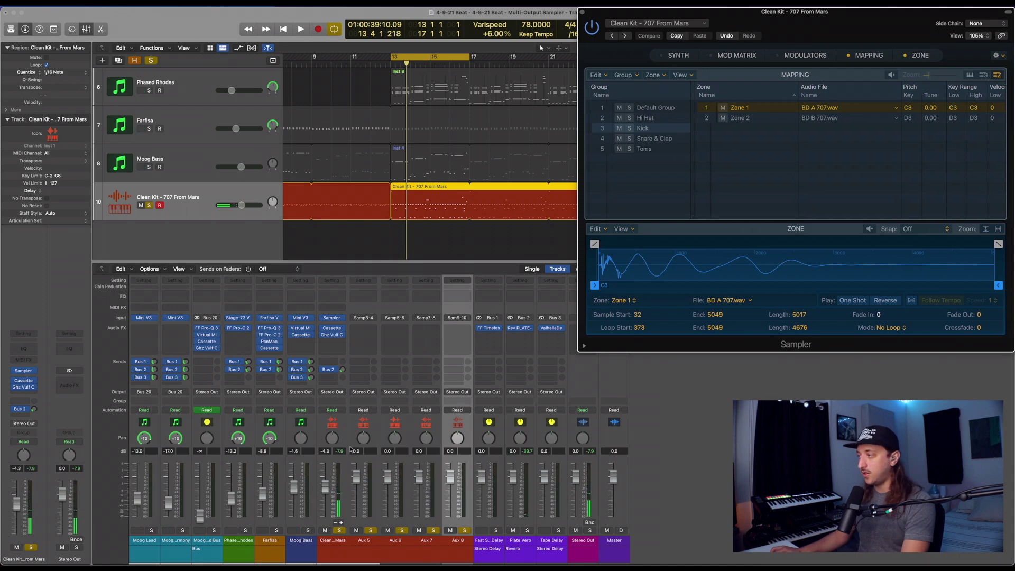
Show the Snare & Clap zones, select a snare note in the Piano Roll, and locate Zone 10's Output
{"action": "left_click", "coordinate": [663, 142]}
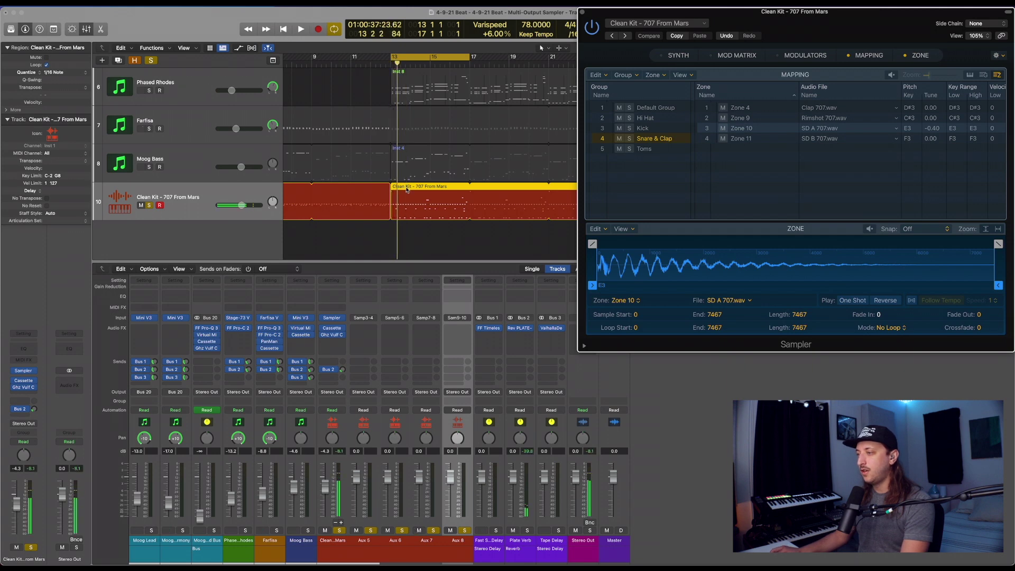
{"action": "key", "text": "p"}
{"action": "scroll", "coordinate": [276, 485], "scroll_direction": "up", "scroll_amount": 3, "text": "alt"}
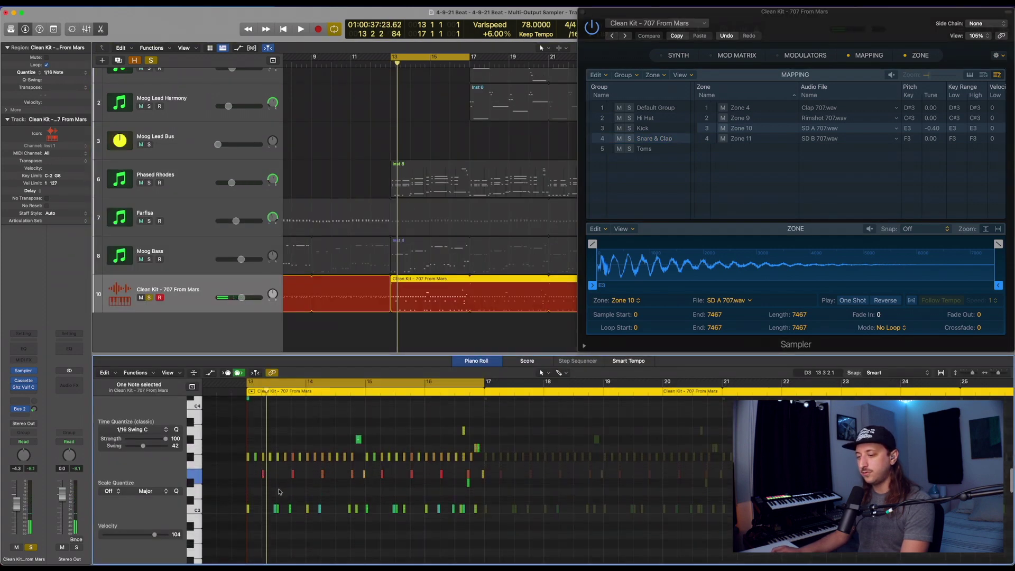
{"action": "left_click_drag", "start_coordinate": [281, 489], "coordinate": [200, 479]}
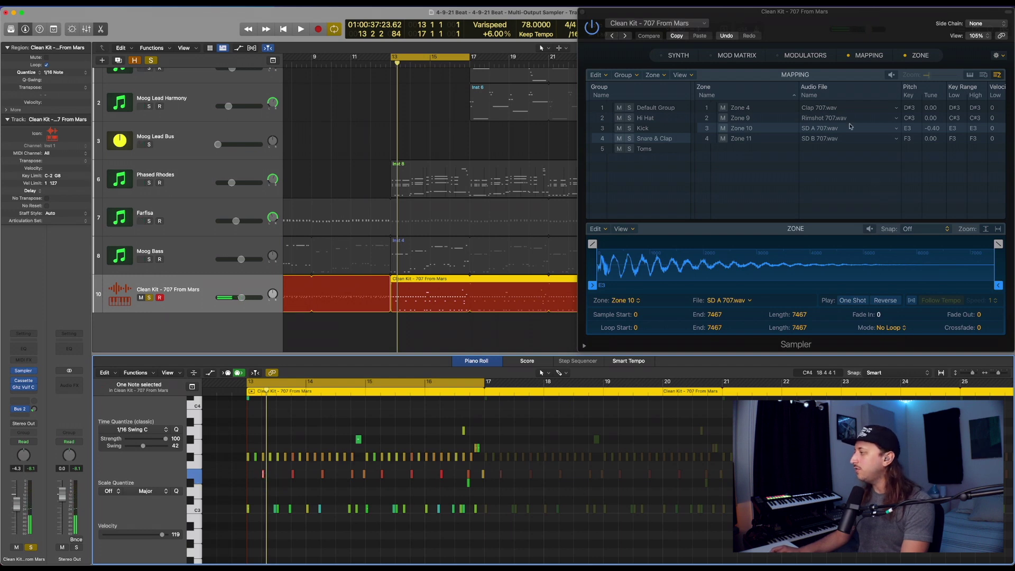
{"action": "left_click", "coordinate": [784, 129]}
{"action": "scroll", "coordinate": [784, 130], "scroll_direction": "right", "scroll_amount": 5}
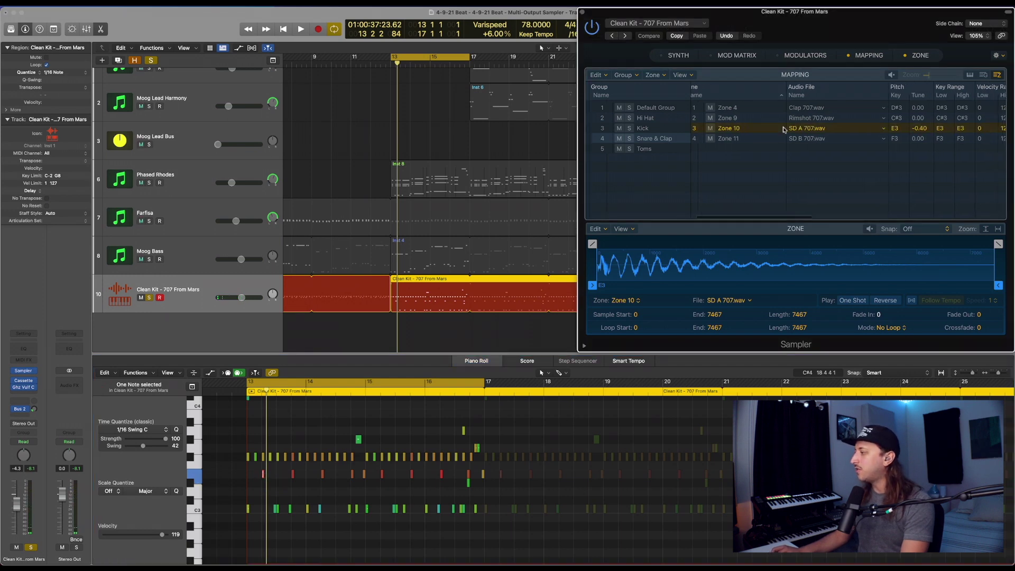
{"action": "scroll", "coordinate": [784, 130], "scroll_direction": "right", "scroll_amount": 5}
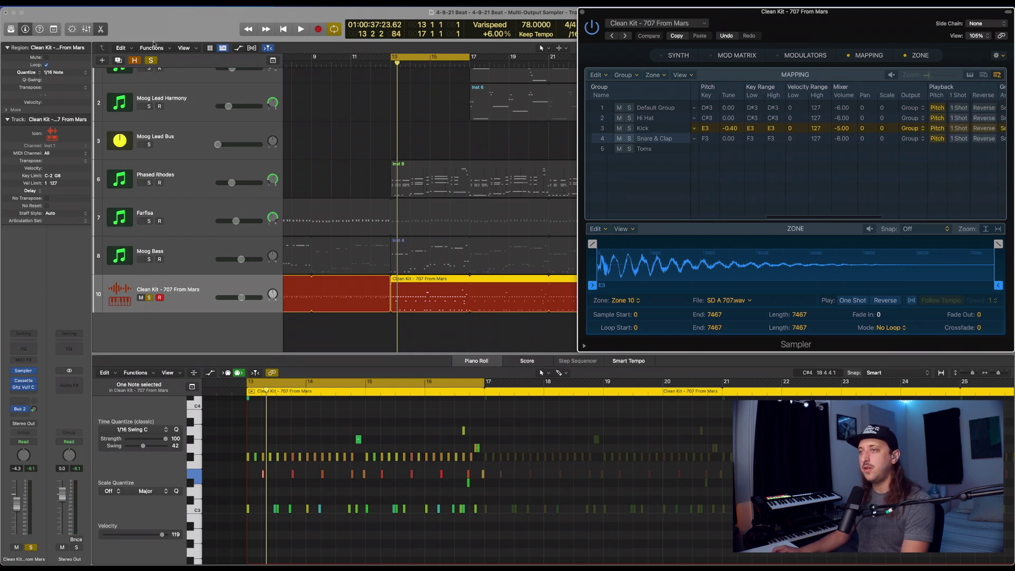
Route the SD A 707.wav snare zone to 3-4 and lower Aux 5 to about -2.4 dB
{"action": "left_click", "coordinate": [86, 29]}
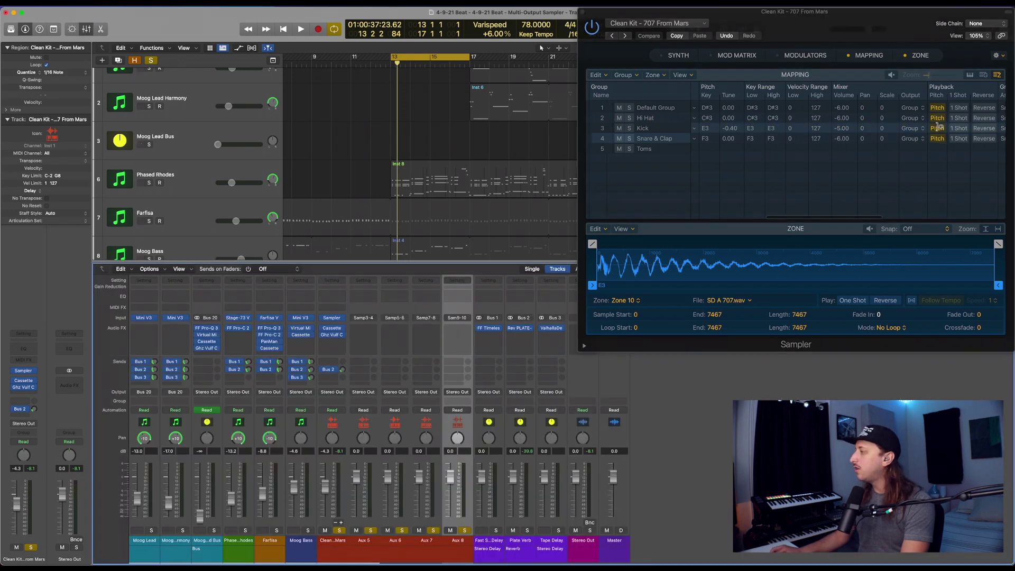
{"action": "left_click", "coordinate": [911, 128]}
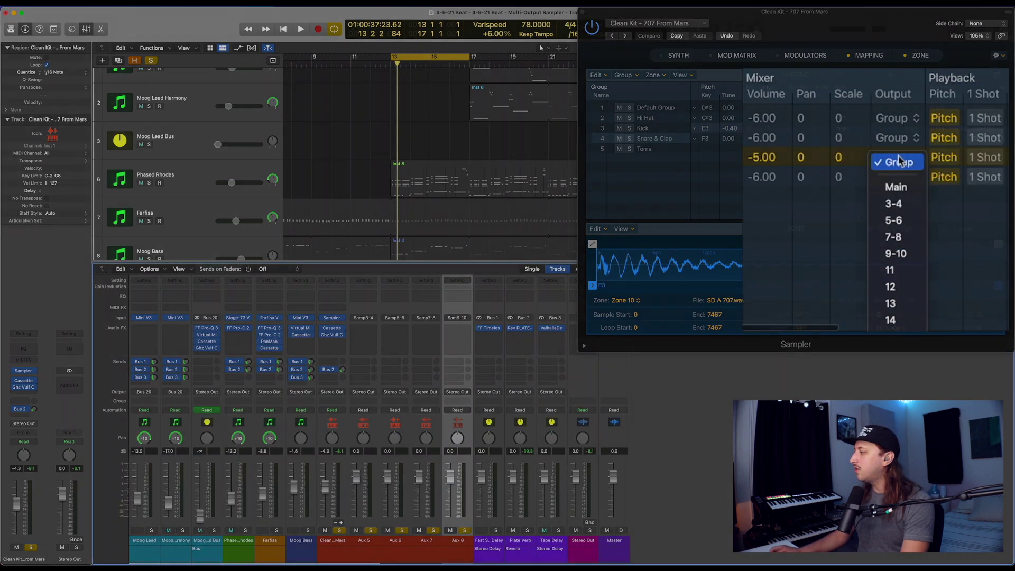
{"action": "left_click", "coordinate": [897, 204]}
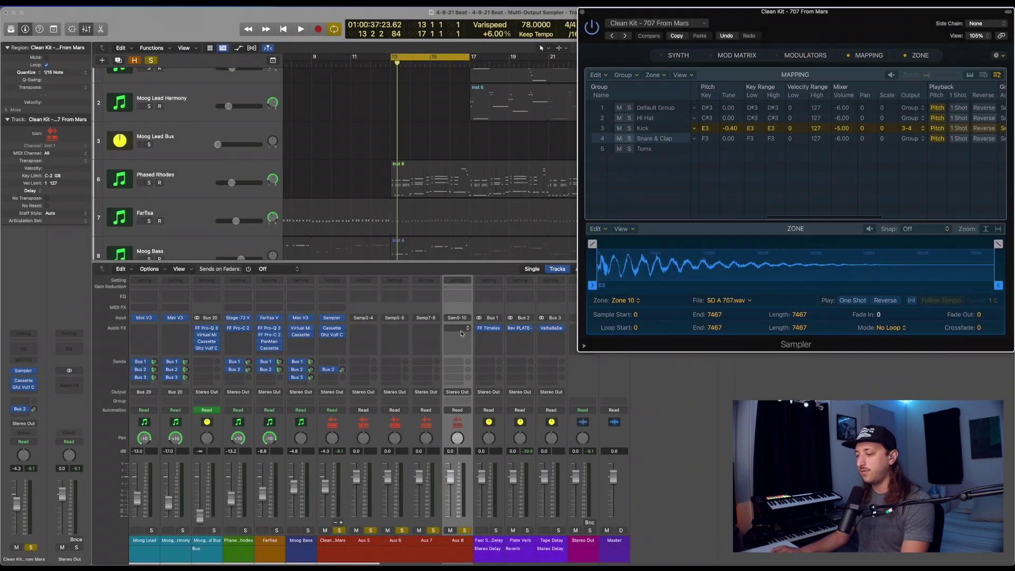
{"action": "key", "text": "space"}
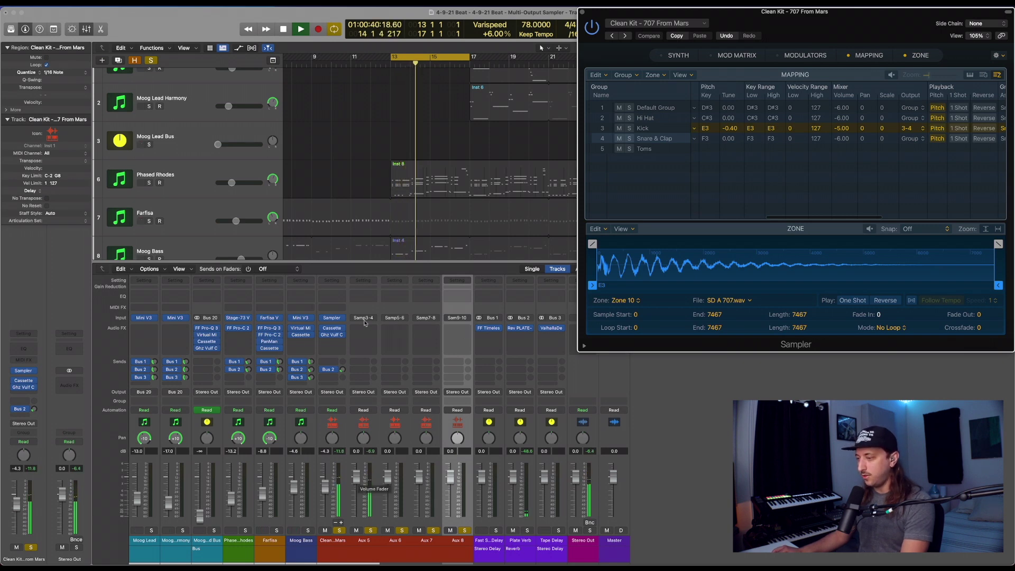
{"action": "mouse_move", "coordinate": [356, 476]}
{"action": "left_mouse_down"}
{"action": "mouse_move", "coordinate": [356, 515]}
{"action": "mouse_move", "coordinate": [357, 484]}
{"action": "left_mouse_up"}
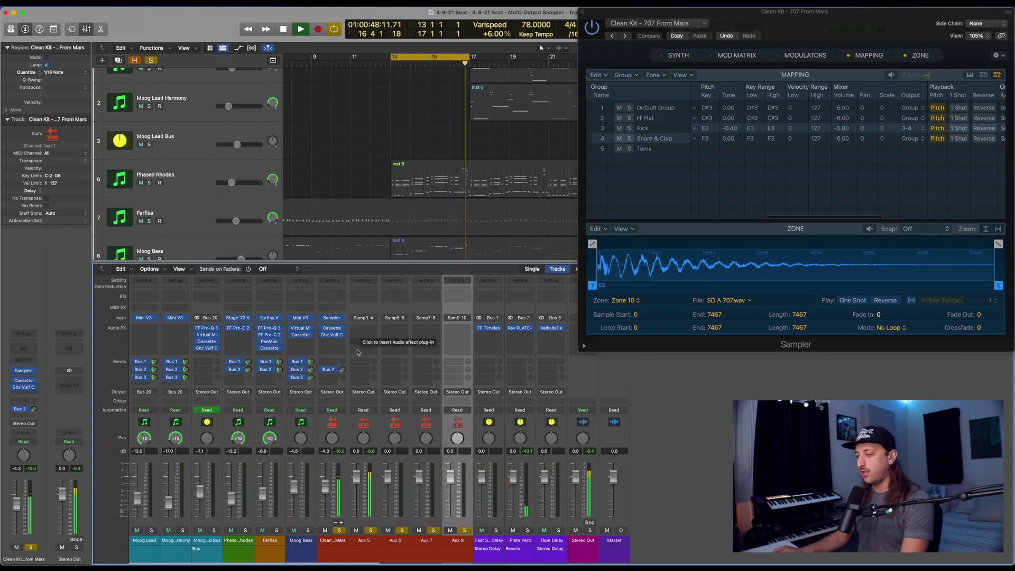
{"action": "key", "text": "space"}
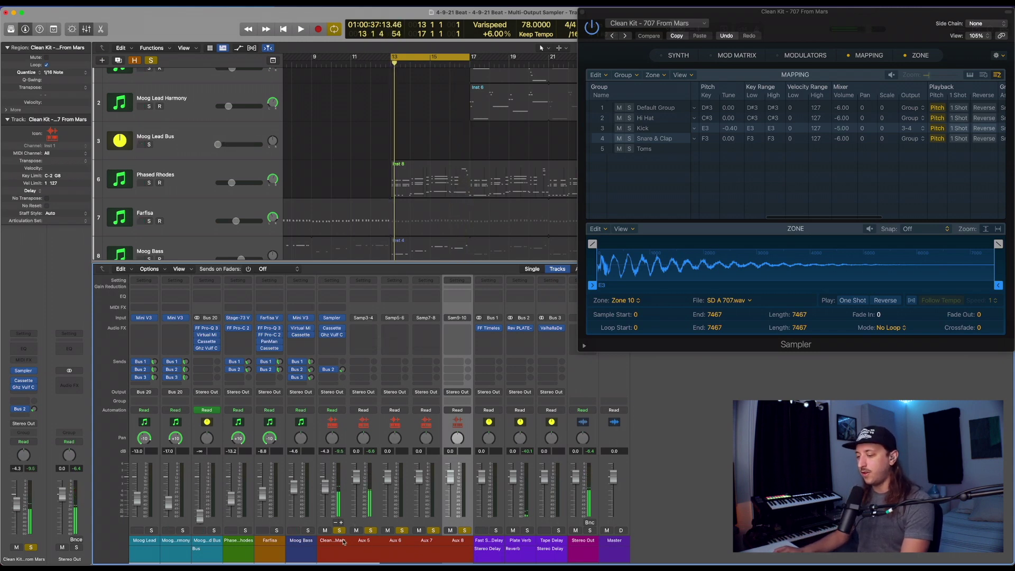
Rename the Clean Kit channel to Kick and Aux 5 to Snare
{"action": "double_click", "coordinate": [342, 541]}
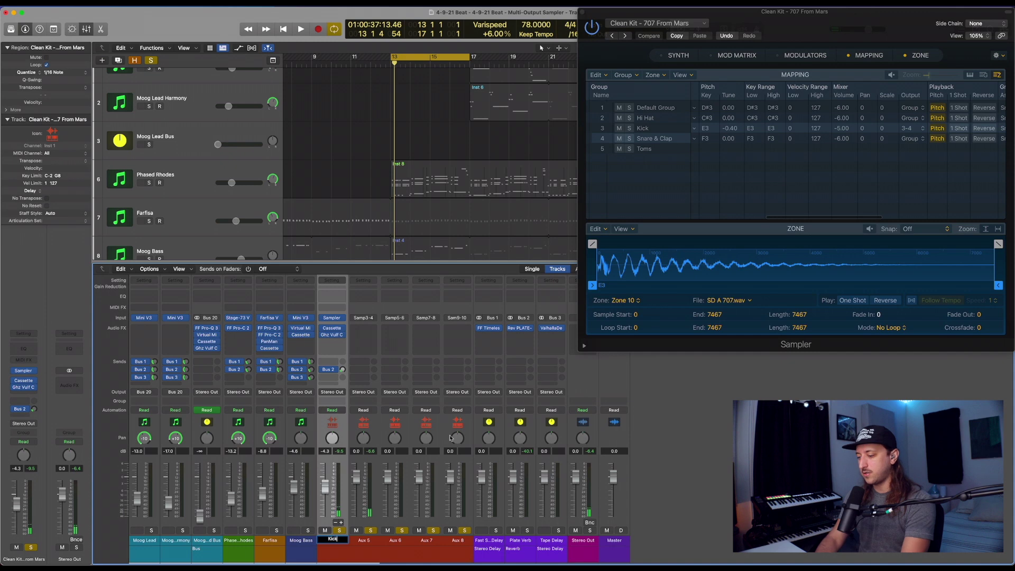
{"action": "key", "text": "Return"}
{"action": "double_click", "coordinate": [362, 540]}
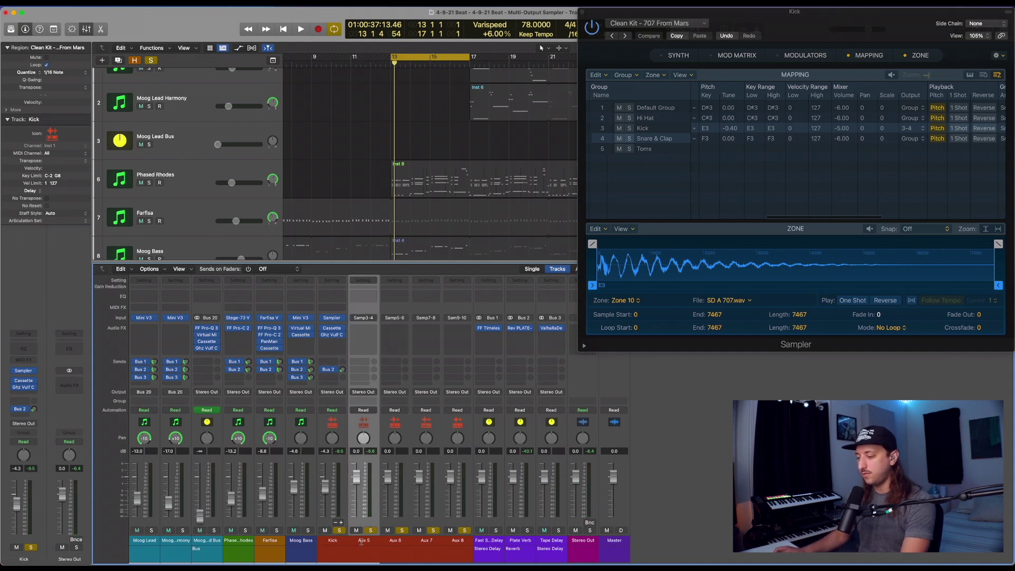
{"action": "type", "text": "Snare"}
{"action": "key", "text": "Return"}
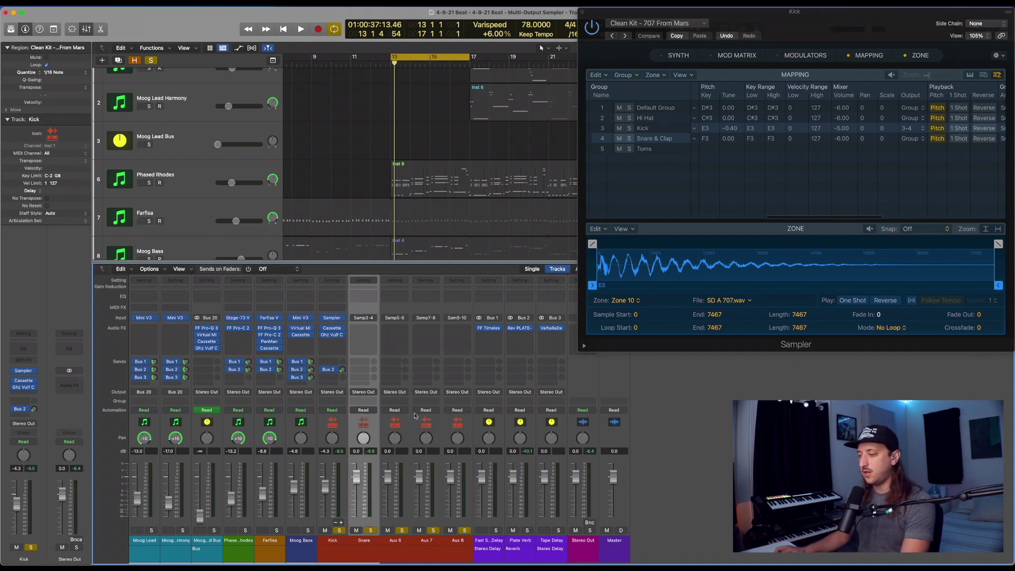
Audition the renamed kit and reopen the Kick region in the Piano Roll
{"action": "key", "text": "space"}
{"action": "scroll", "coordinate": [419, 190], "scroll_direction": "down", "scroll_amount": 5}
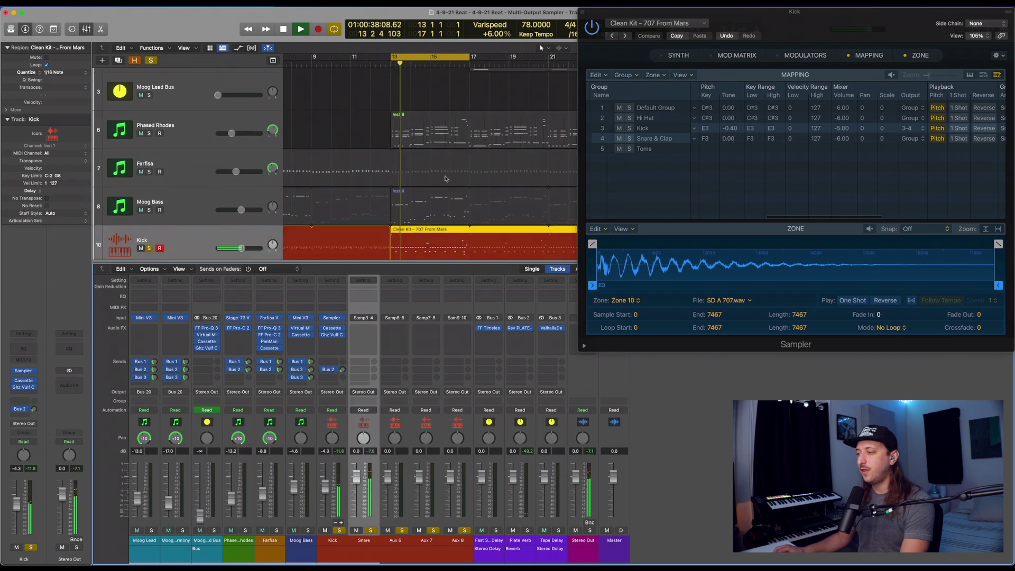
{"action": "key", "text": "space"}
{"action": "double_click", "coordinate": [419, 191]}
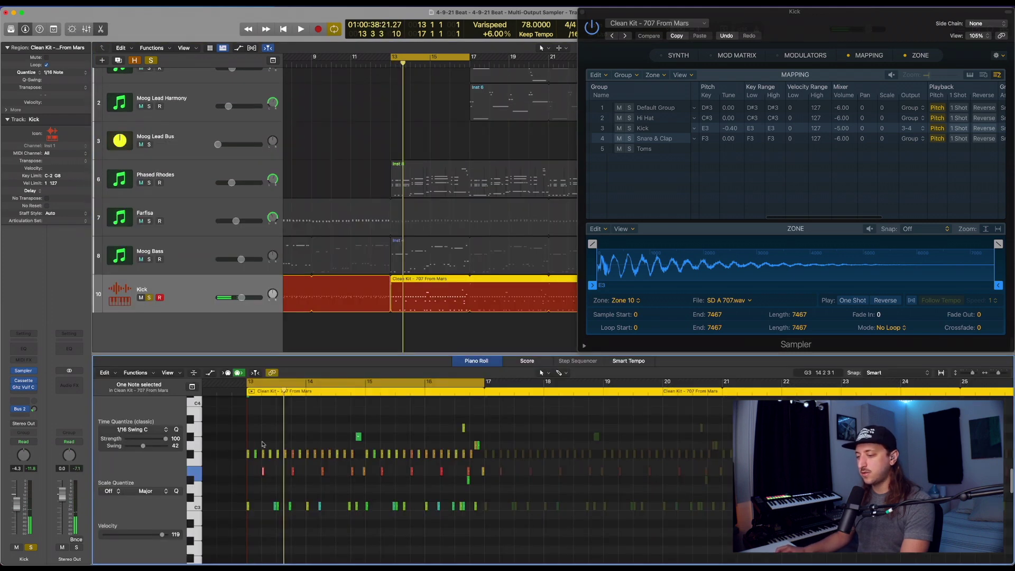
Select the F#3 and G#3 hi-hat notes to locate the Hi Hat zones in the Sampler mapping
{"action": "left_click", "coordinate": [248, 453]}
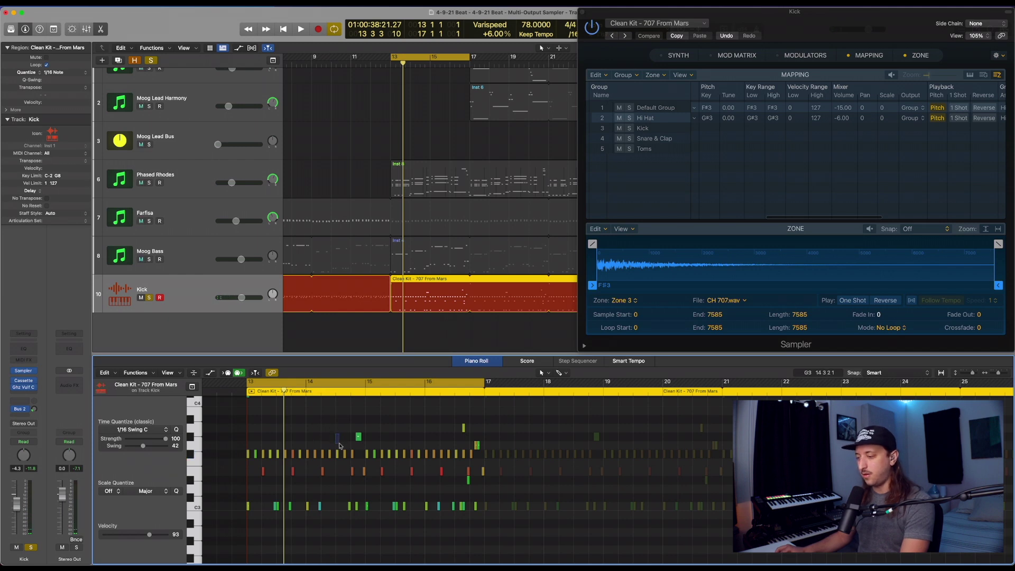
{"action": "left_click", "coordinate": [347, 454]}
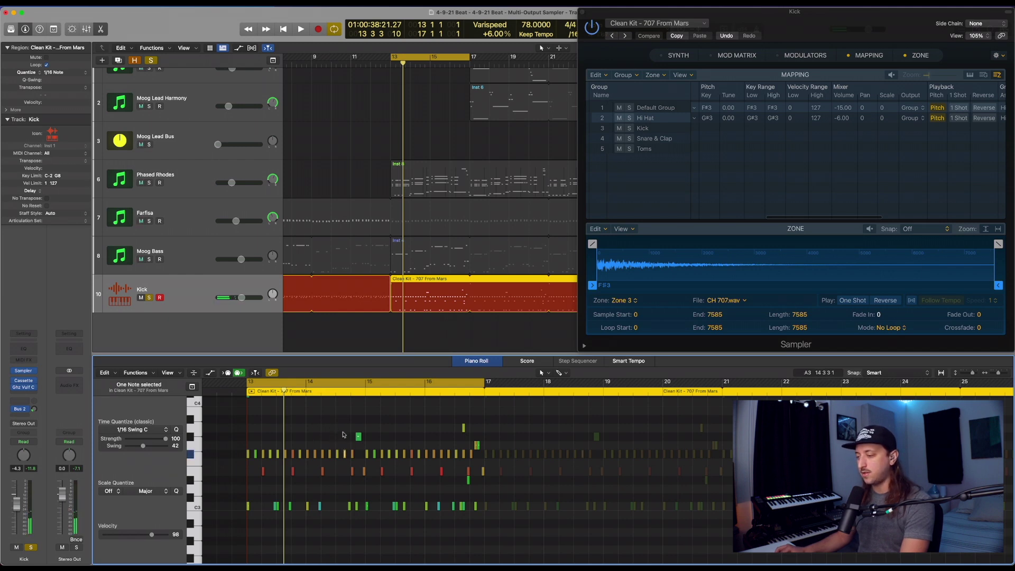
{"action": "left_click", "coordinate": [358, 436]}
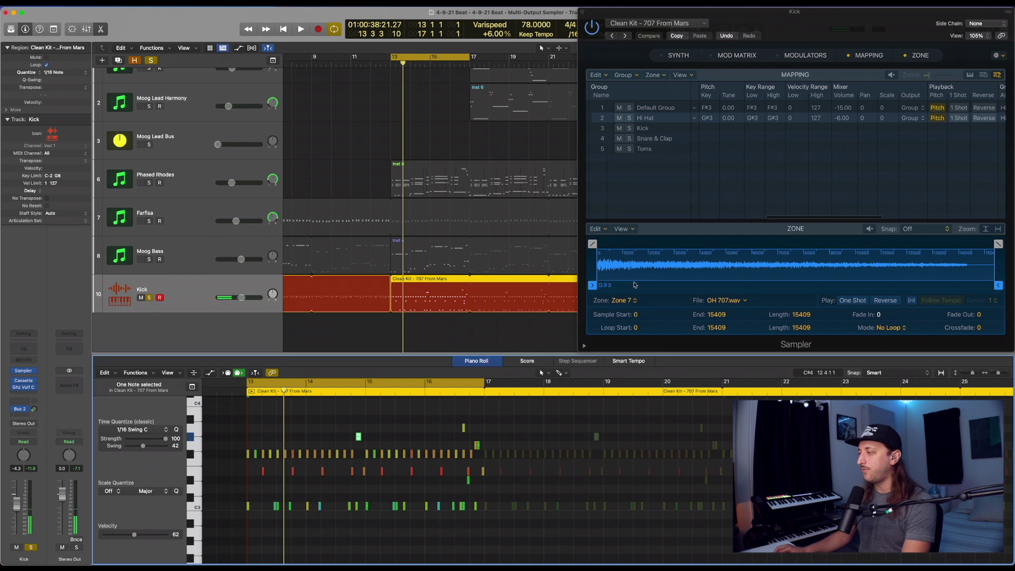
{"action": "left_click", "coordinate": [667, 120]}
{"action": "scroll", "coordinate": [818, 127], "scroll_direction": "left", "scroll_amount": 5}
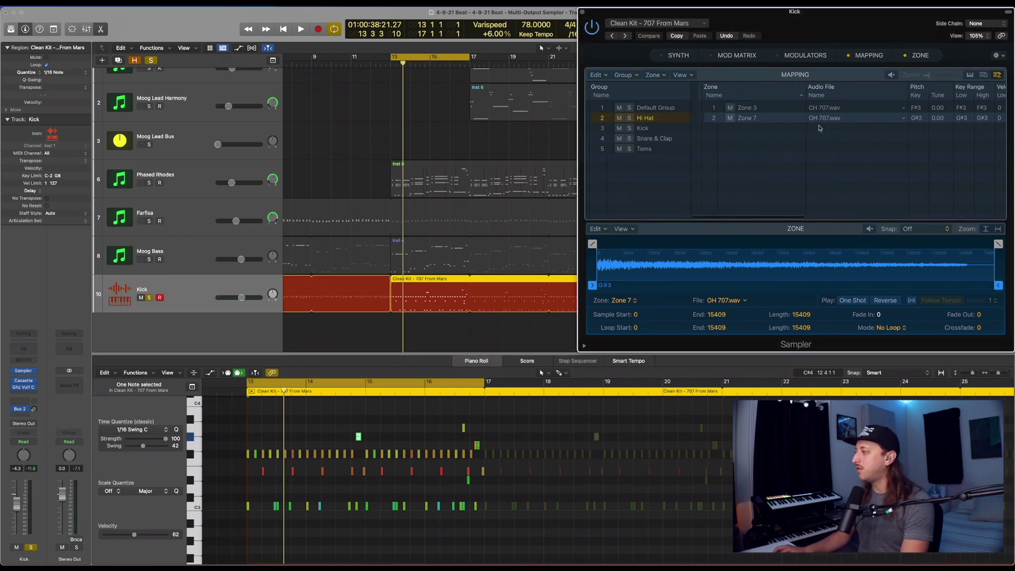
{"action": "left_click", "coordinate": [353, 455]}
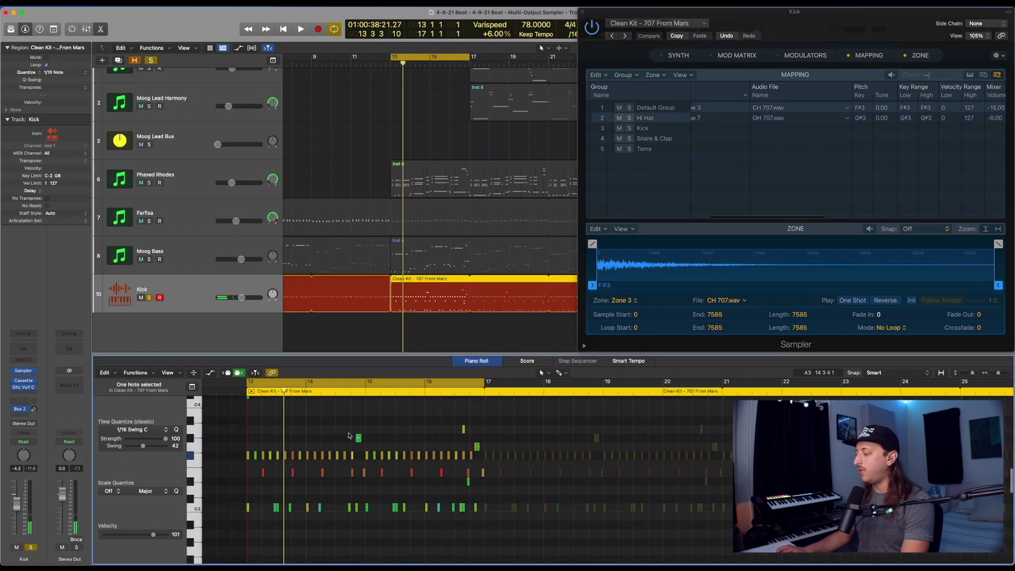
{"action": "left_click", "coordinate": [359, 438]}
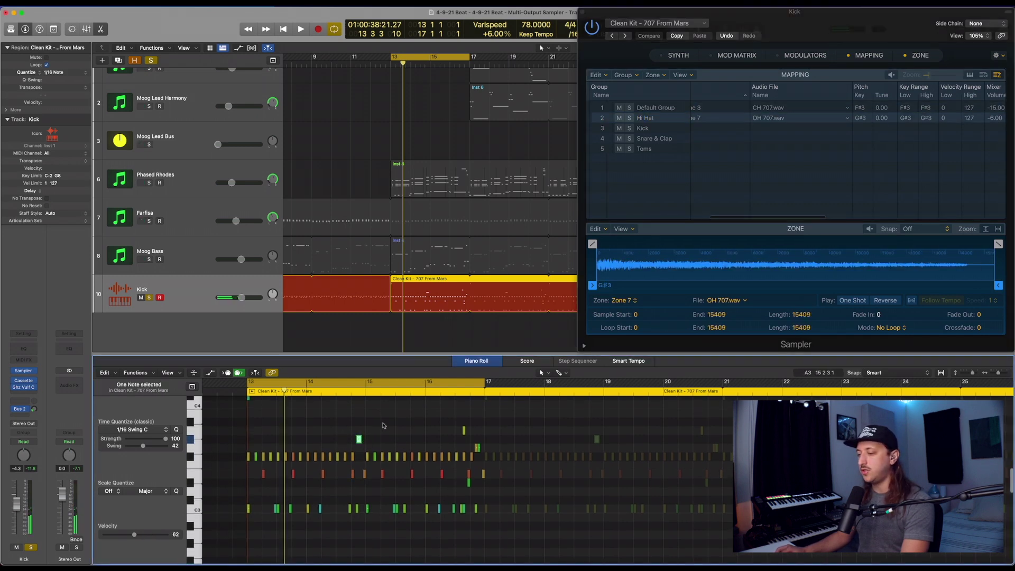
{"action": "left_click", "coordinate": [829, 117]}
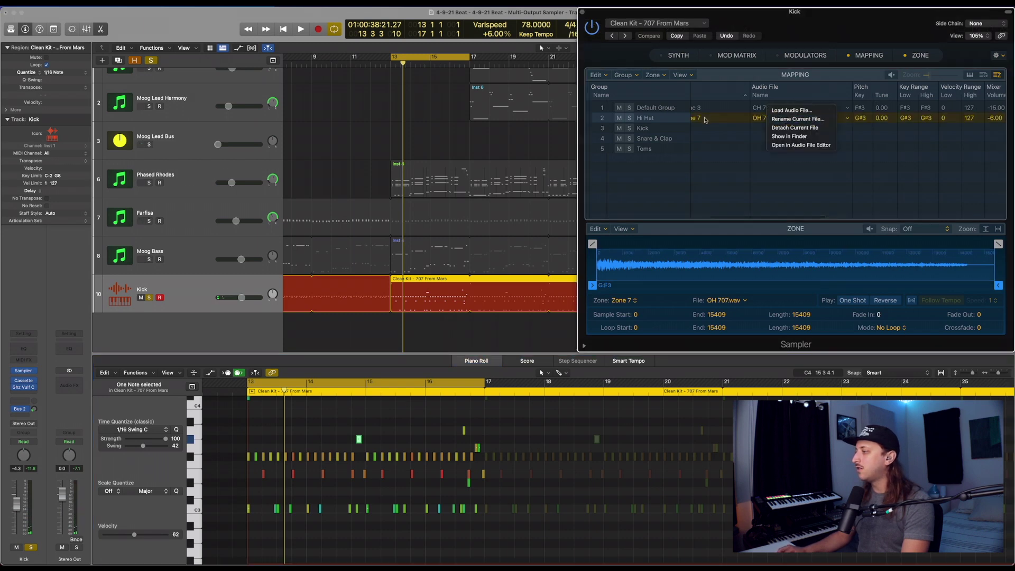
{"action": "scroll", "coordinate": [786, 112], "scroll_direction": "right", "scroll_amount": 10}
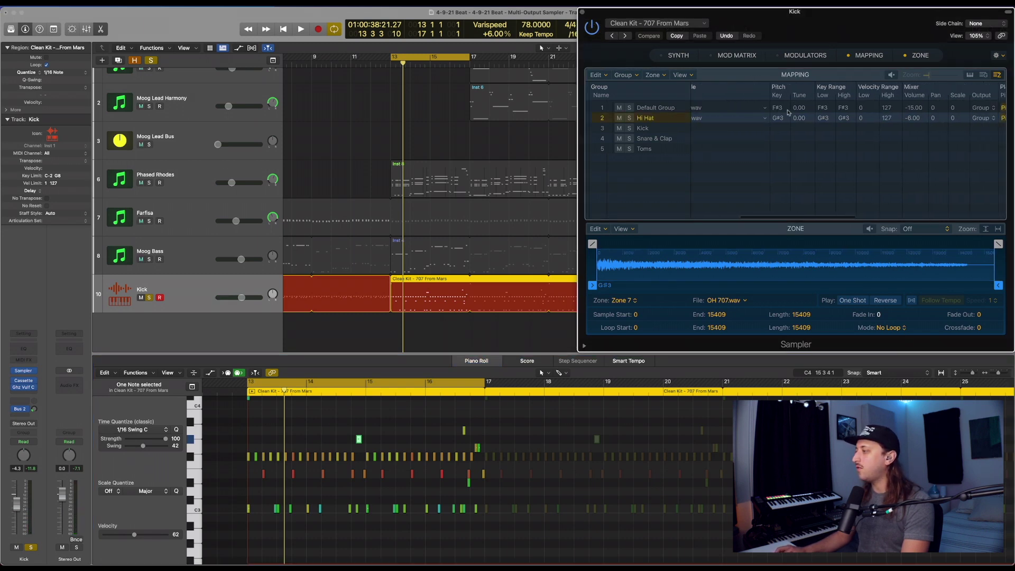
Route both hi-hat zones, CH 707.wav and OH 707.wav, to outputs 5-6
{"action": "left_click", "coordinate": [840, 107]}
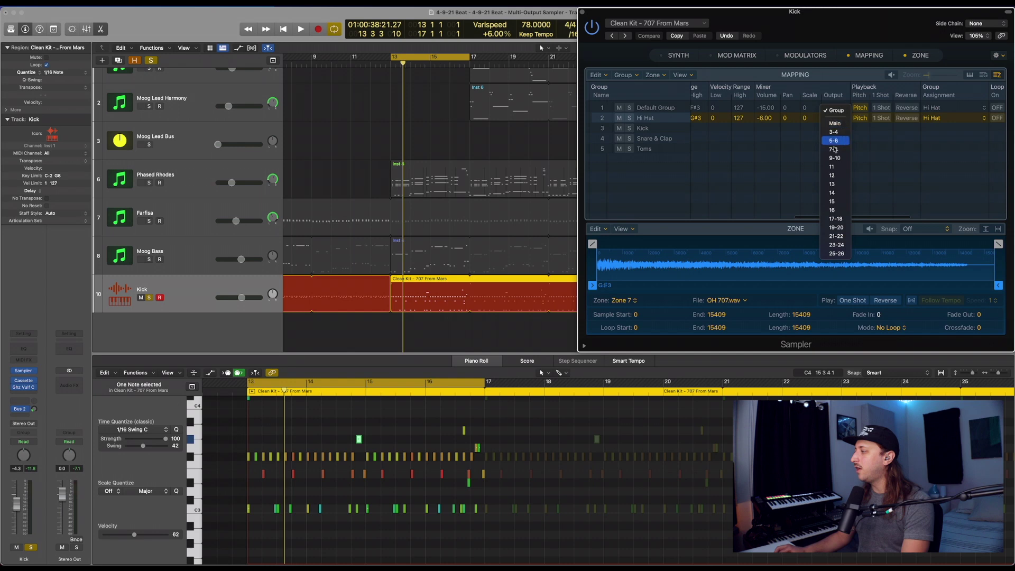
{"action": "left_click", "coordinate": [834, 140]}
{"action": "left_click", "coordinate": [833, 118]}
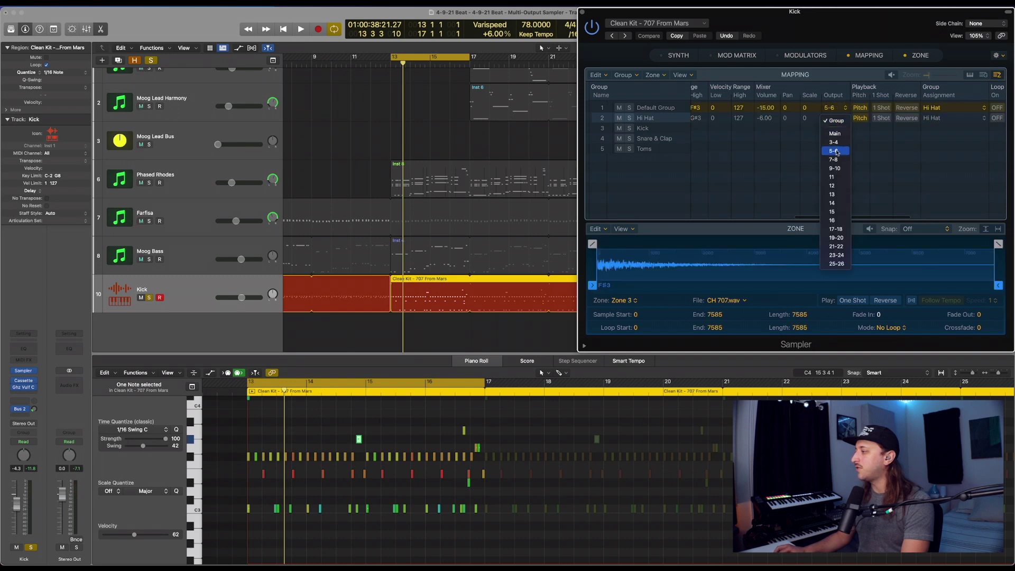
{"action": "left_click", "coordinate": [834, 150]}
Show the mixer, start playback, and test the Aux 6 fader before resetting it to 0 dB
{"action": "key", "text": "x"}
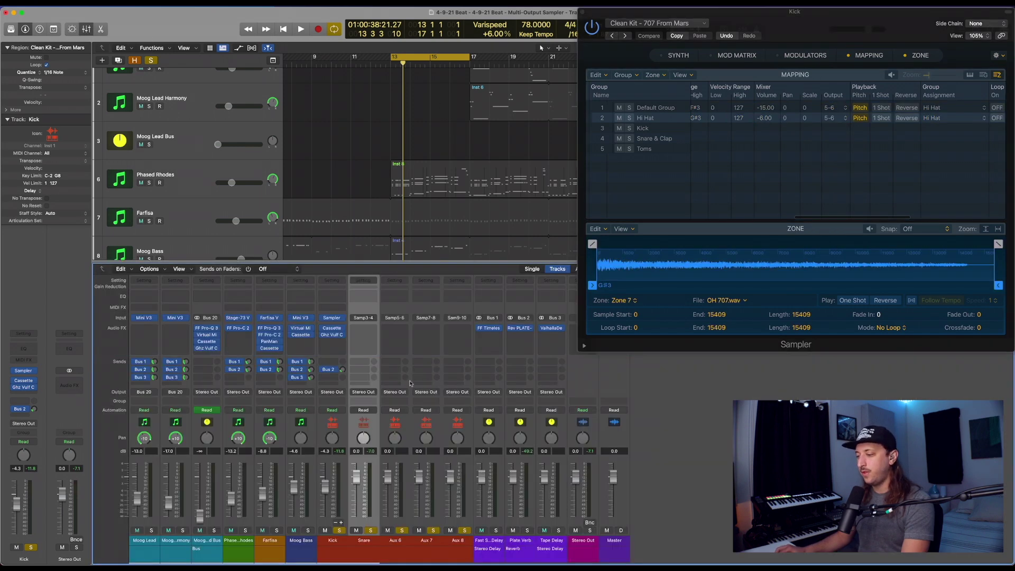
{"action": "key", "text": "space"}
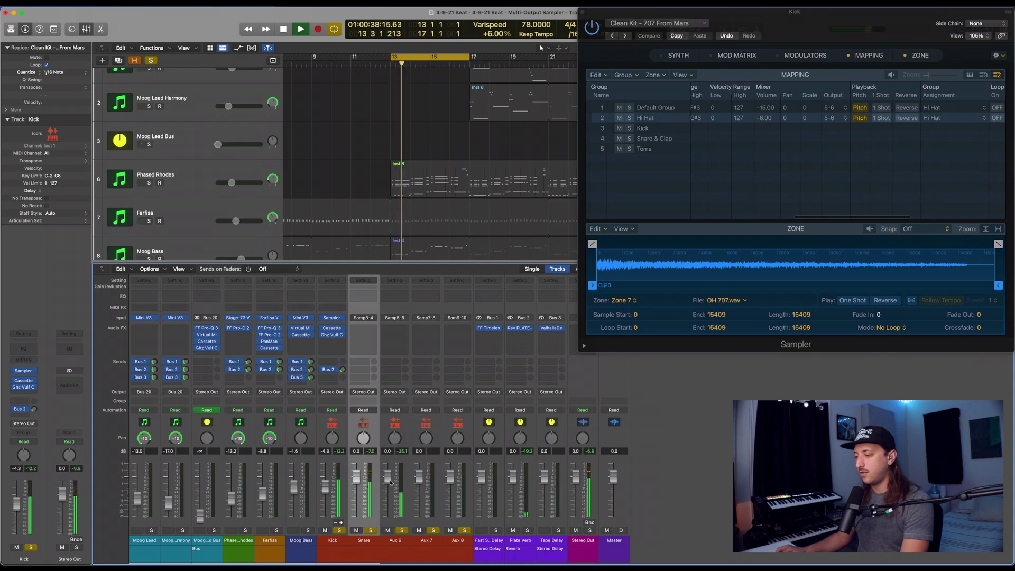
{"action": "left_click_drag", "start_coordinate": [390, 482], "coordinate": [387, 504]}
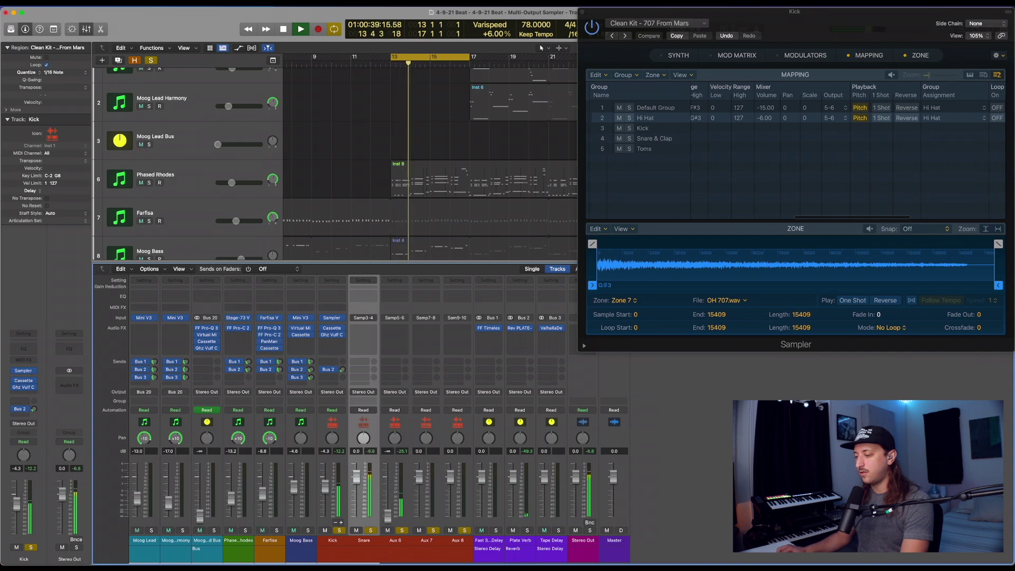
{"action": "left_click", "coordinate": [388, 502], "text": "alt"}
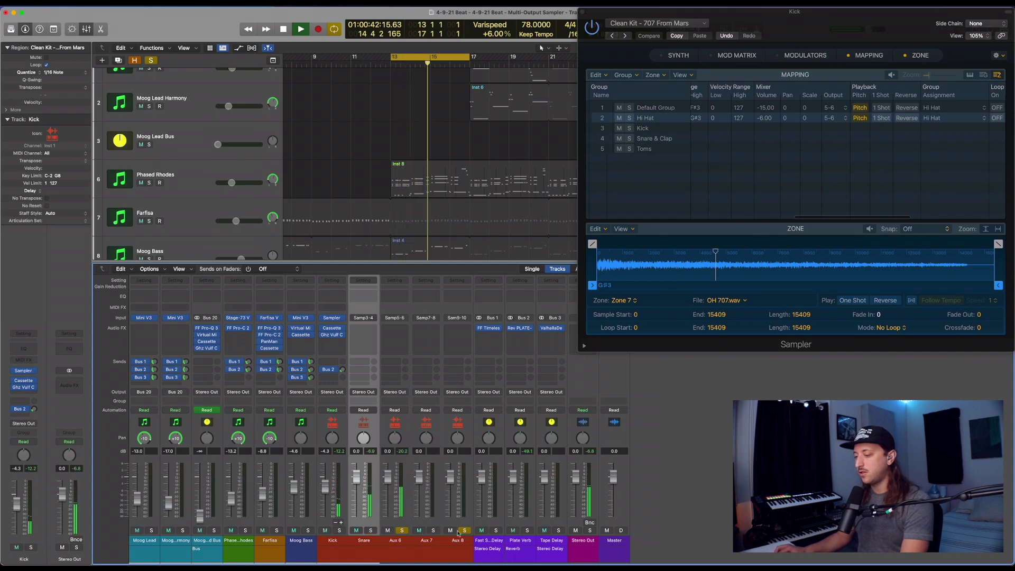
Rename Aux 6 to 'Hi Hat', solo Kick, and stop playback
{"action": "double_click", "coordinate": [395, 539]}
{"action": "type", "text": "Hi"}
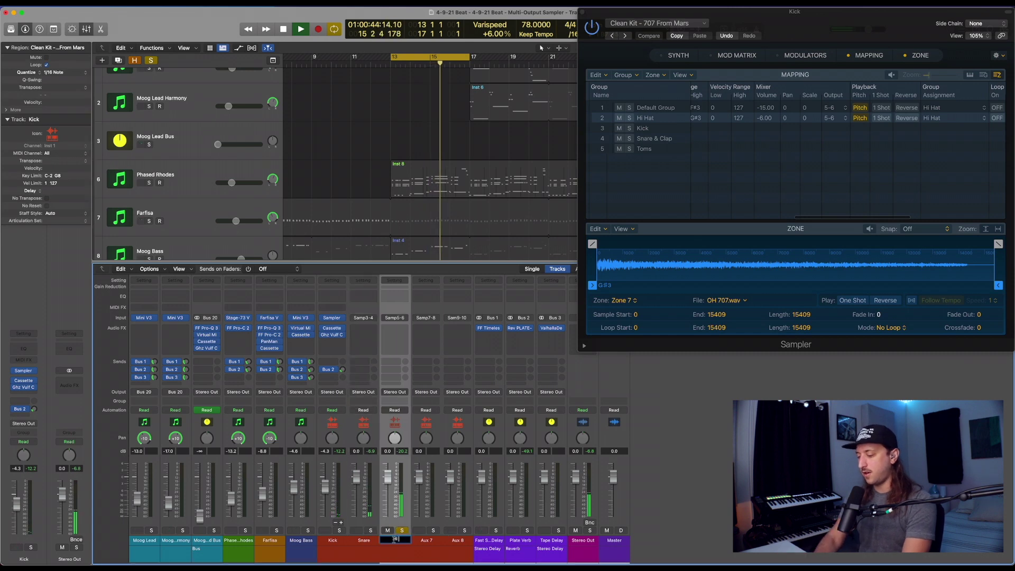
{"action": "type", "text": " Hat"}
{"action": "key", "text": "Return"}
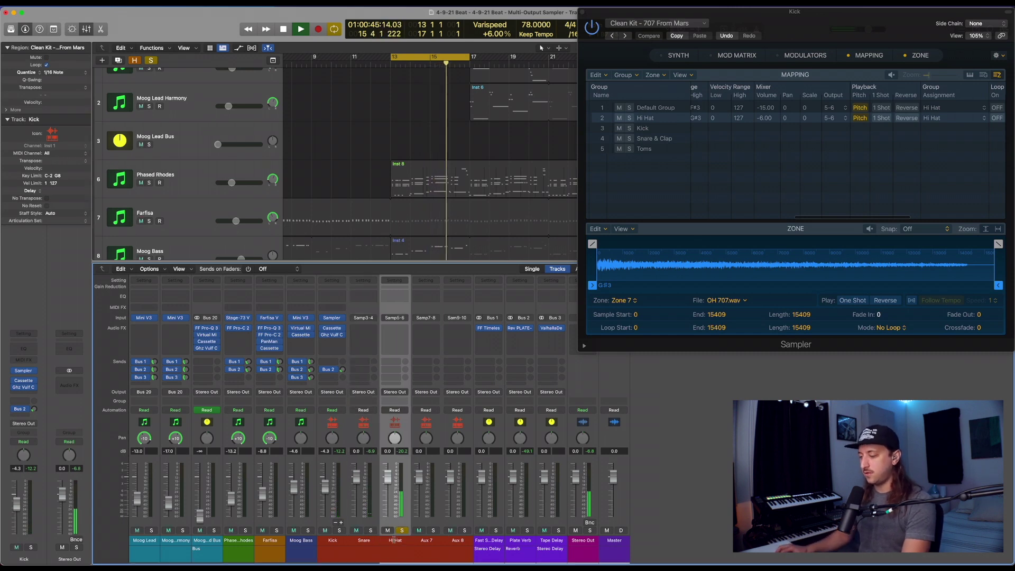
{"action": "left_click", "coordinate": [339, 530]}
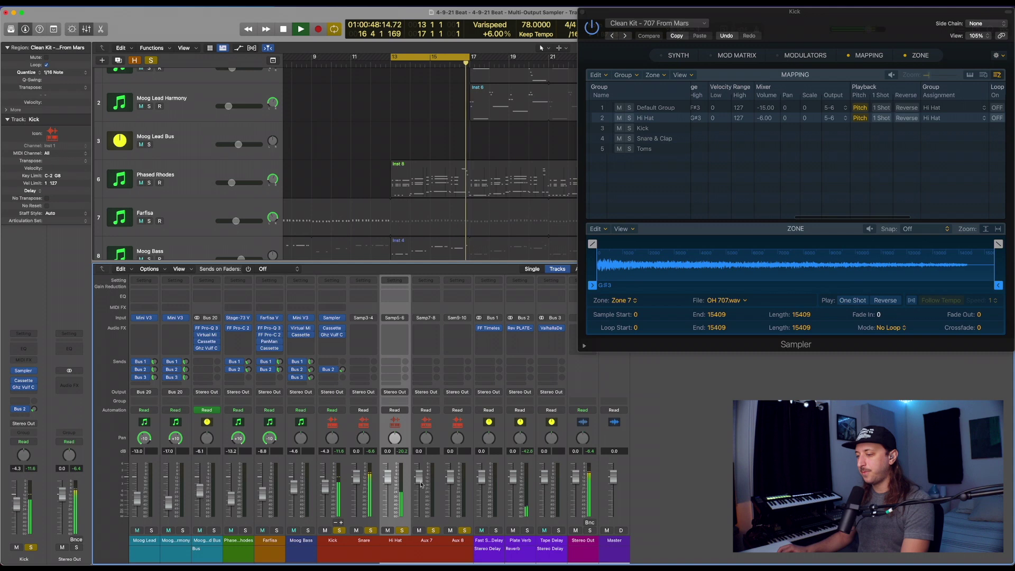
{"action": "key", "text": "space"}
{"action": "scroll", "coordinate": [418, 187], "scroll_direction": "down", "scroll_amount": 5}
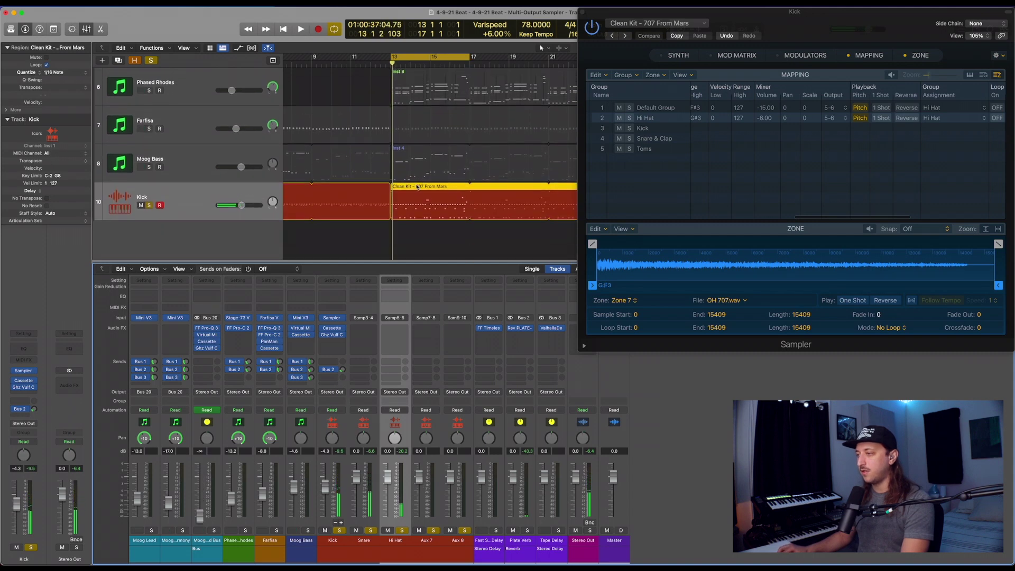
Open the Kick region's notes and select a D#3 clap note to find its zone
{"action": "double_click", "coordinate": [417, 187]}
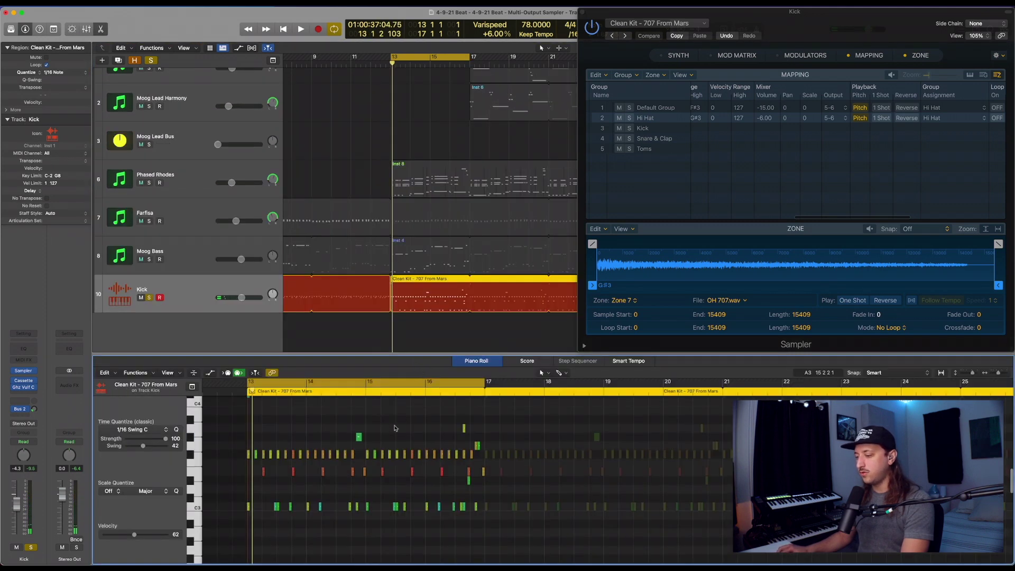
{"action": "left_click", "coordinate": [463, 427]}
{"action": "scroll", "coordinate": [465, 431], "scroll_direction": "up", "scroll_amount": 2}
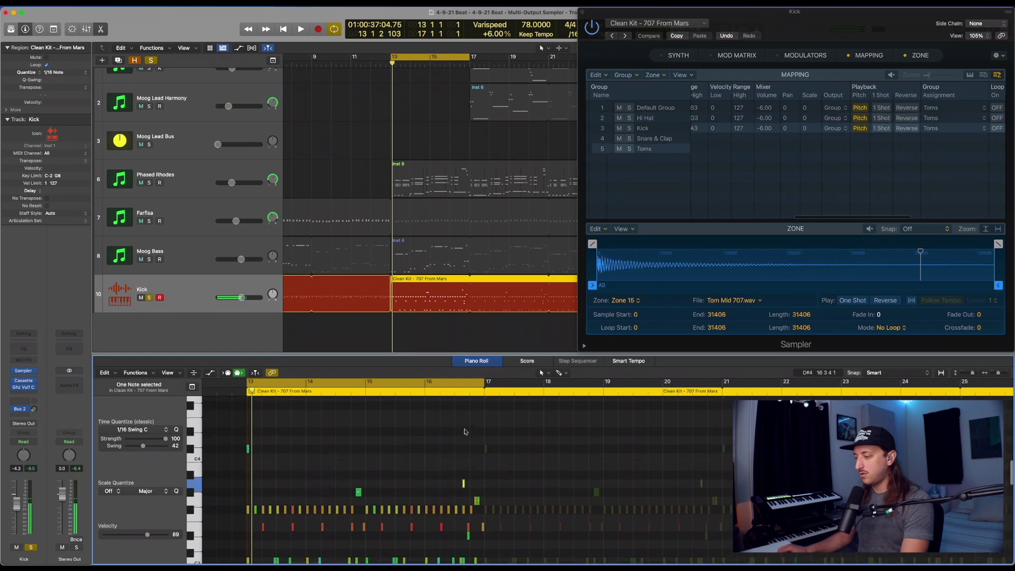
{"action": "scroll", "coordinate": [465, 431], "scroll_direction": "down", "scroll_amount": 2}
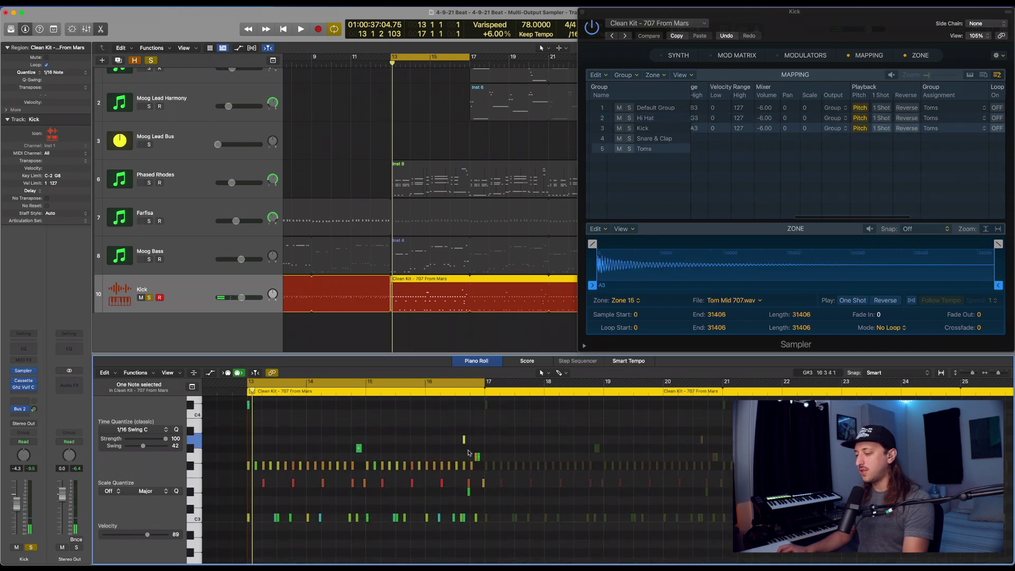
{"action": "left_click", "coordinate": [468, 492]}
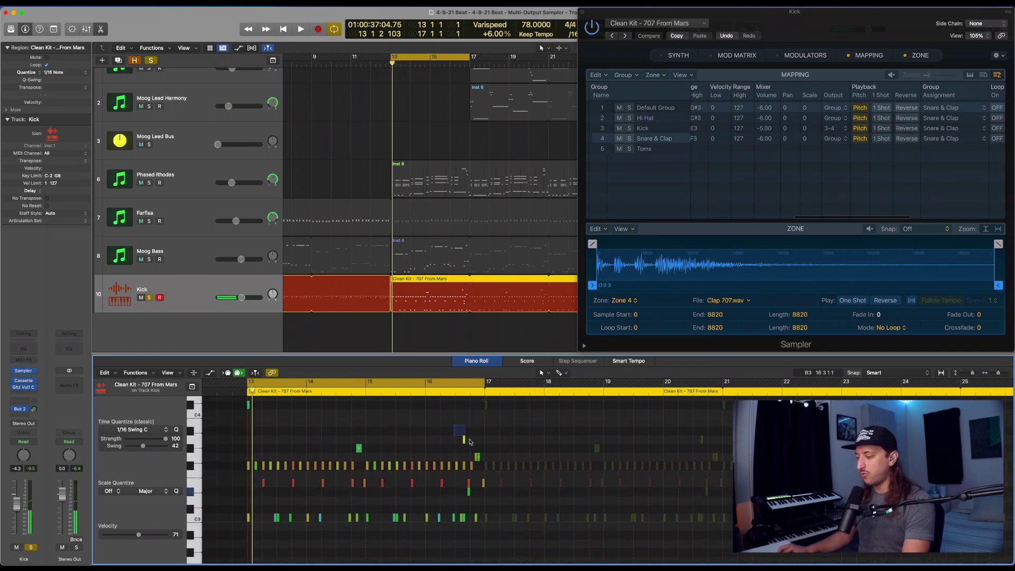
{"action": "left_click_drag", "start_coordinate": [470, 442], "coordinate": [470, 441]}
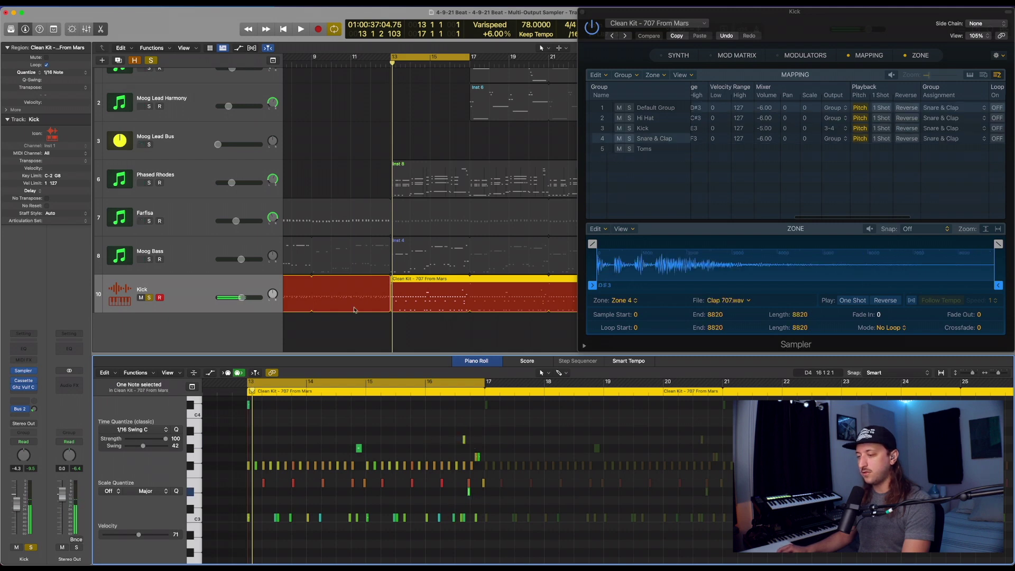
{"action": "left_click", "coordinate": [88, 29]}
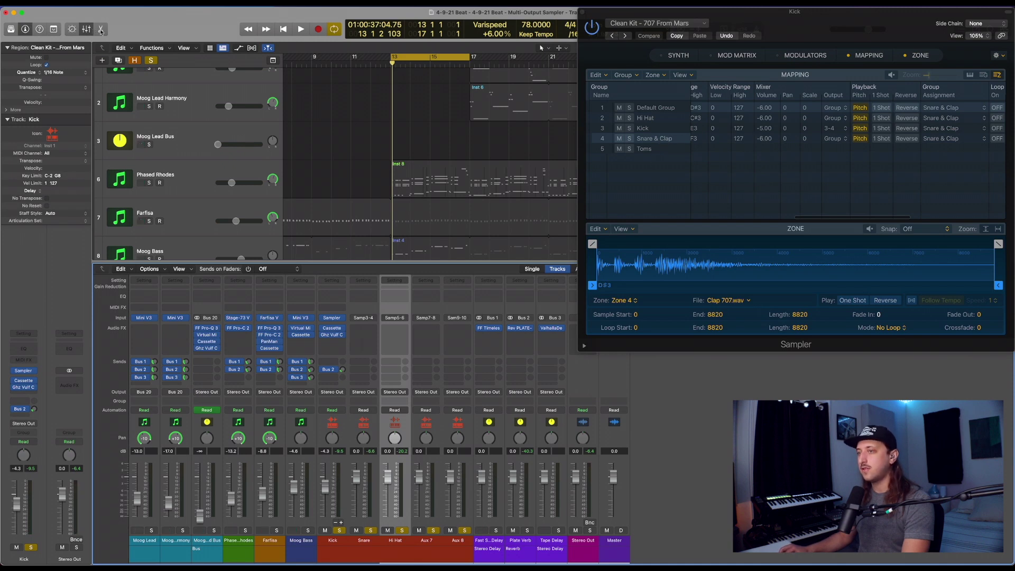
{"action": "scroll", "coordinate": [412, 211], "scroll_direction": "down", "scroll_amount": 3}
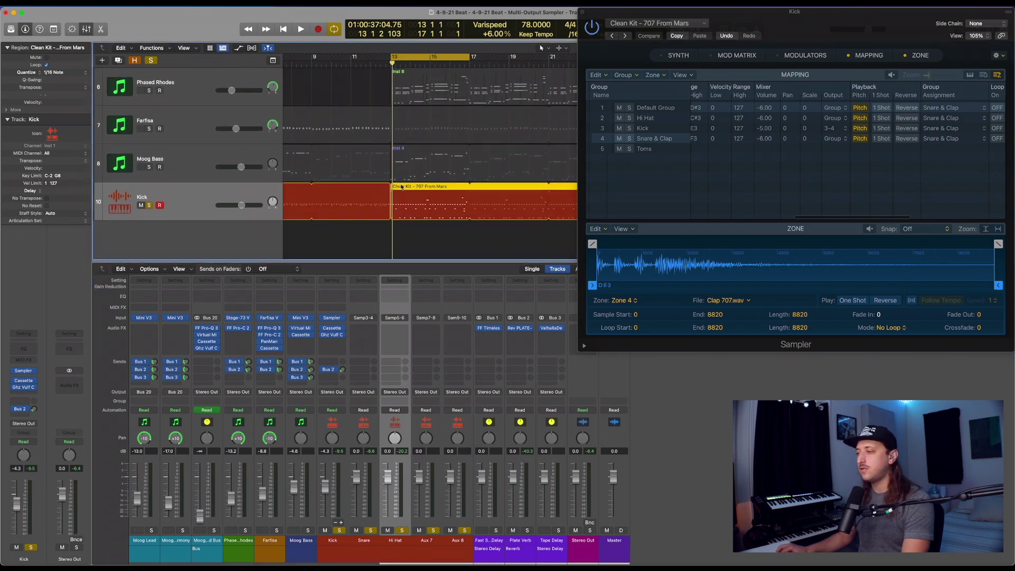
{"action": "key", "text": "p"}
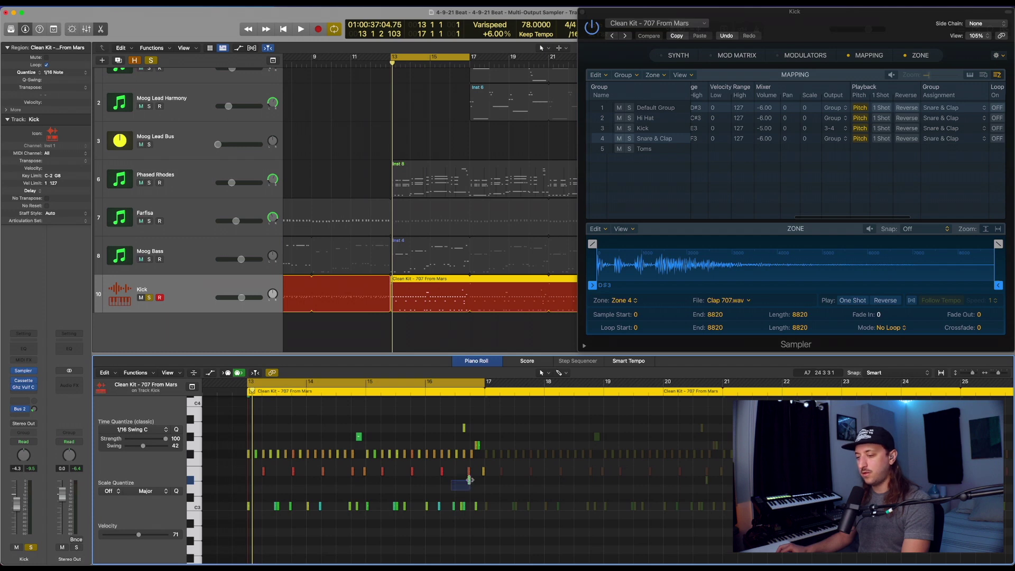
Route the D#3 clap zone to Sampler outputs 7-8, with the mixer back below
{"action": "left_click", "coordinate": [468, 480]}
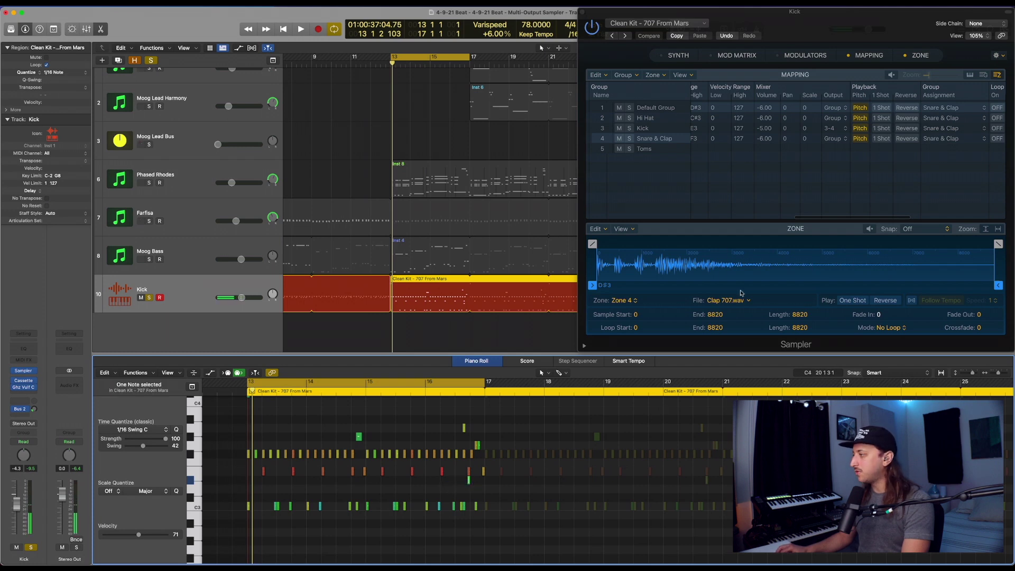
{"action": "scroll", "coordinate": [787, 106], "scroll_direction": "left", "scroll_amount": 3}
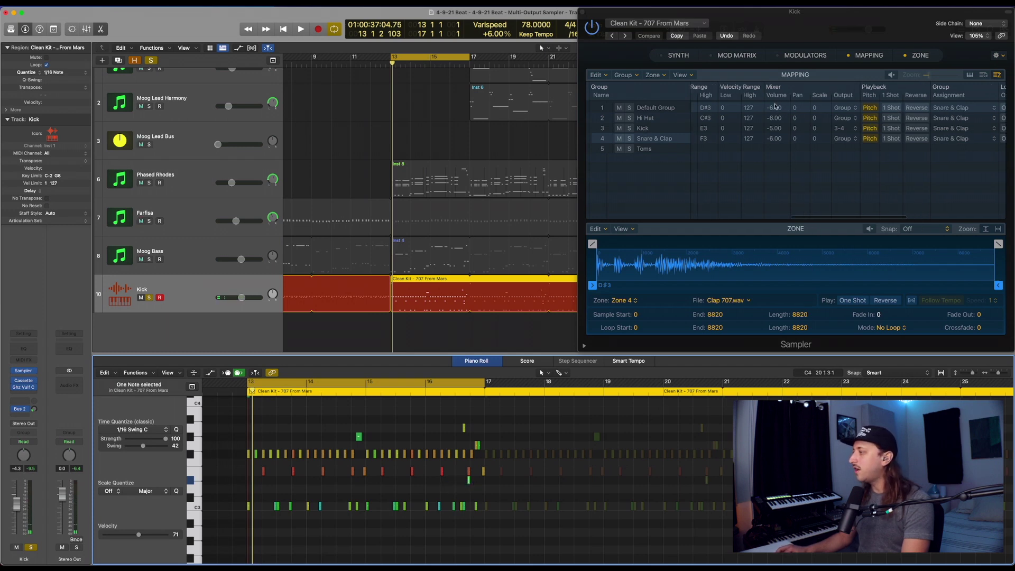
{"action": "scroll", "coordinate": [707, 111], "scroll_direction": "right", "scroll_amount": 3}
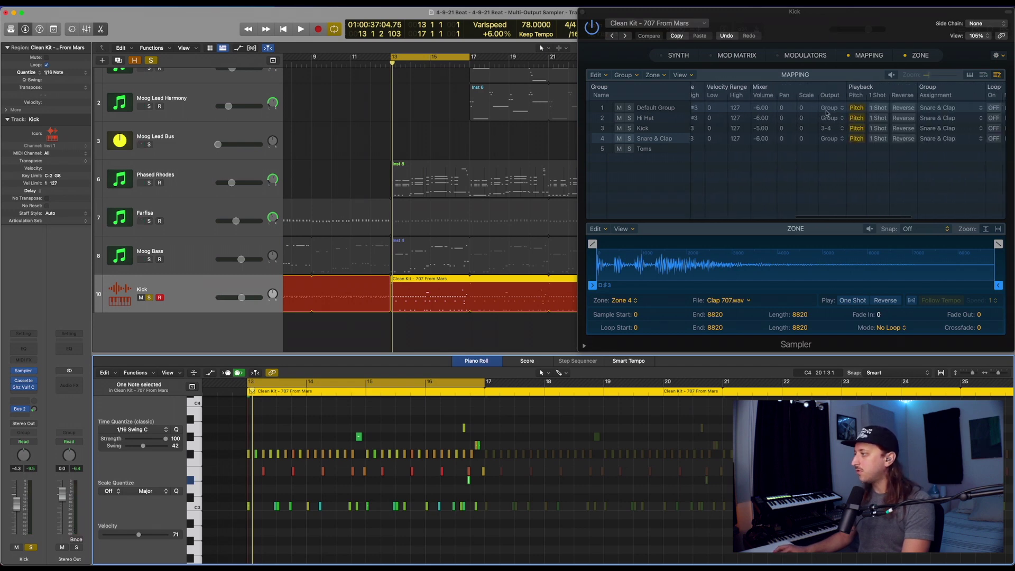
{"action": "left_click", "coordinate": [828, 111]}
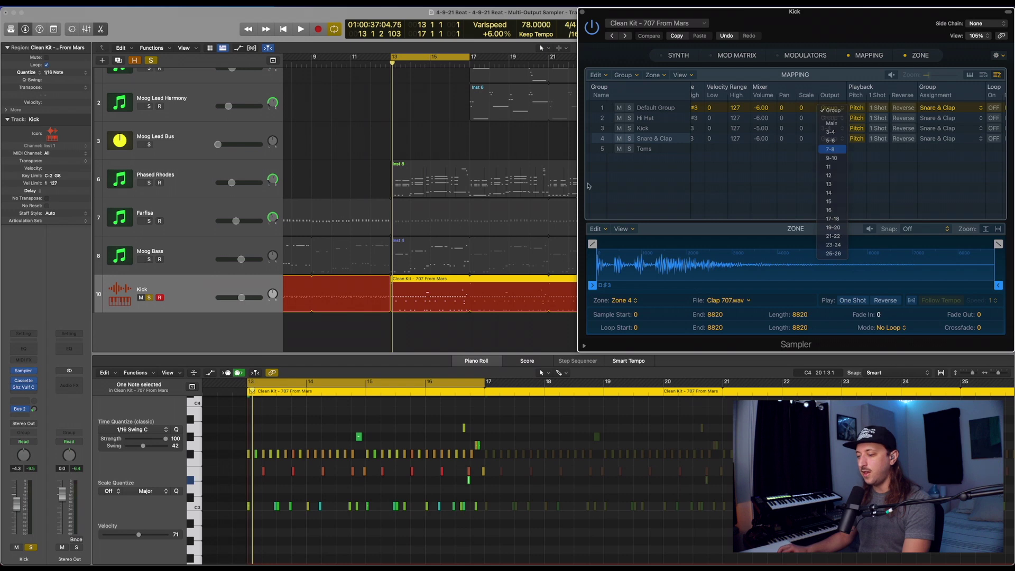
{"action": "left_click", "coordinate": [832, 149]}
{"action": "left_click", "coordinate": [84, 29]}
Start playback and shorten the cycle range to bars 16–17
{"action": "key", "text": "space"}
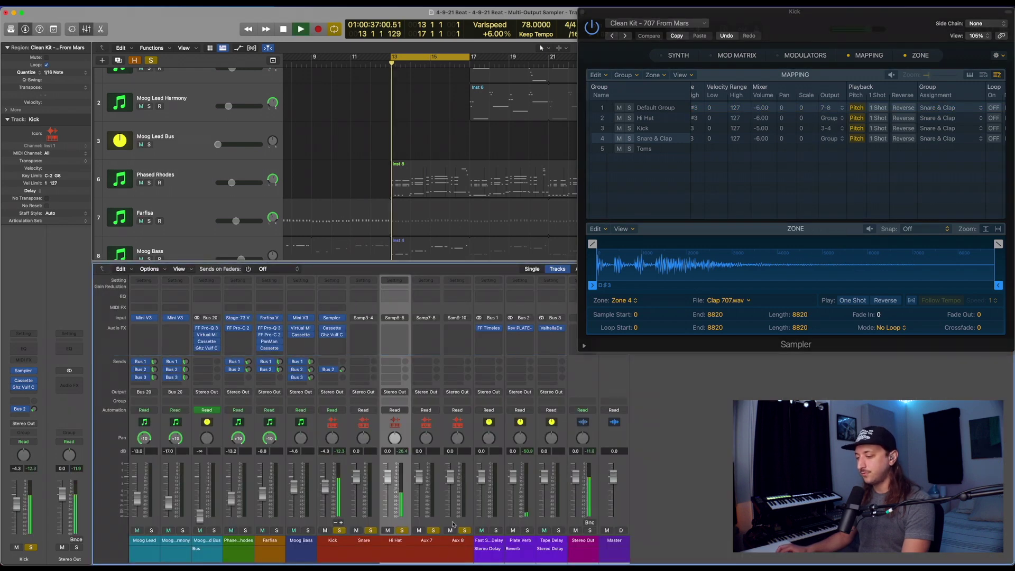
{"action": "scroll", "coordinate": [343, 158], "scroll_direction": "down", "scroll_amount": 3}
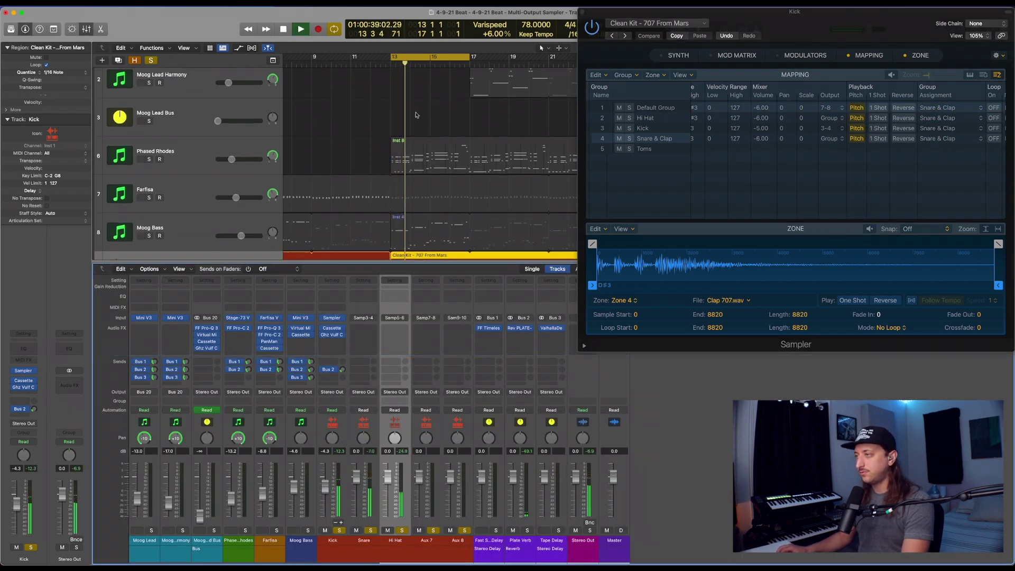
{"action": "left_click_drag", "start_coordinate": [390, 56], "coordinate": [454, 57]}
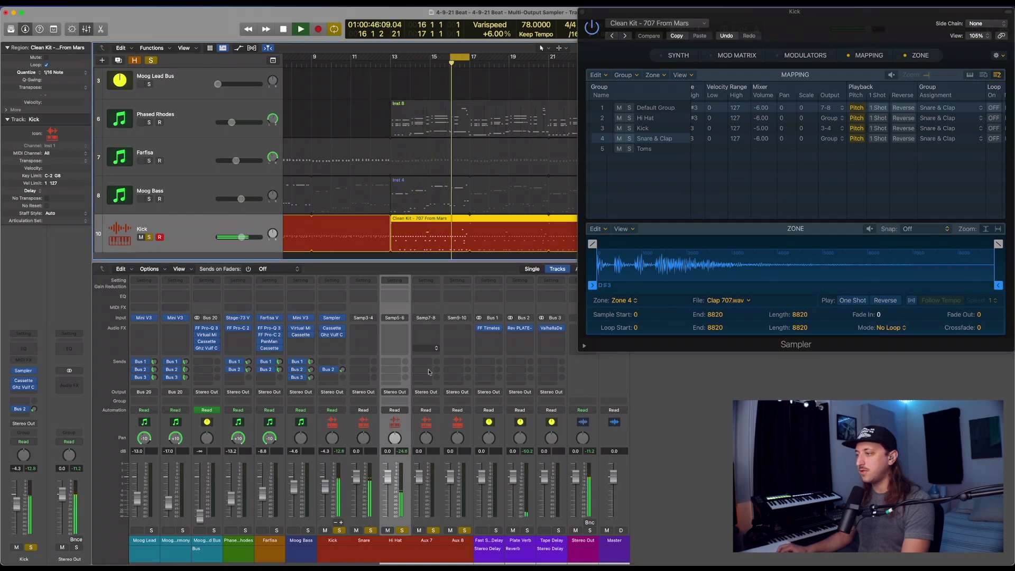
Rename the Aux 7 channel to 'Clap' and Aux 8 to 'Toms'
{"action": "double_click", "coordinate": [426, 540]}
{"action": "type", "text": "Clap"}
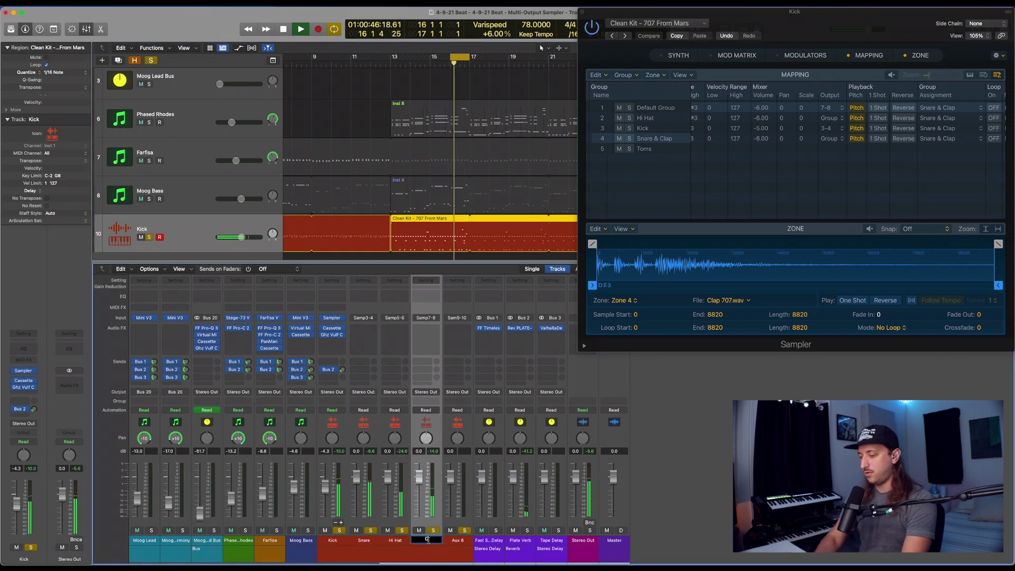
{"action": "left_click", "coordinate": [458, 541]}
{"action": "double_click", "coordinate": [457, 540]}
{"action": "type", "text": "Toms"}
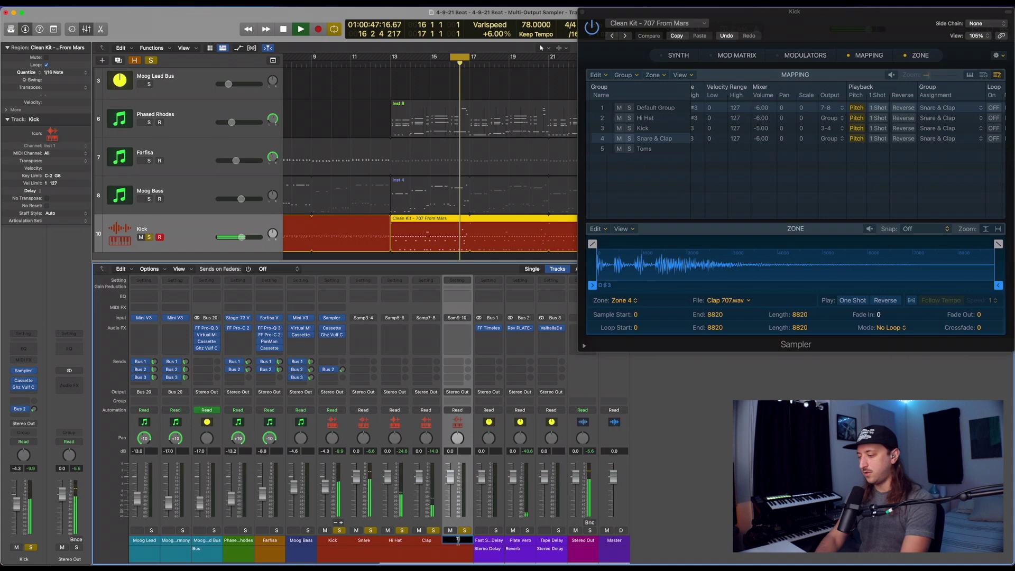
{"action": "key", "text": "Return"}
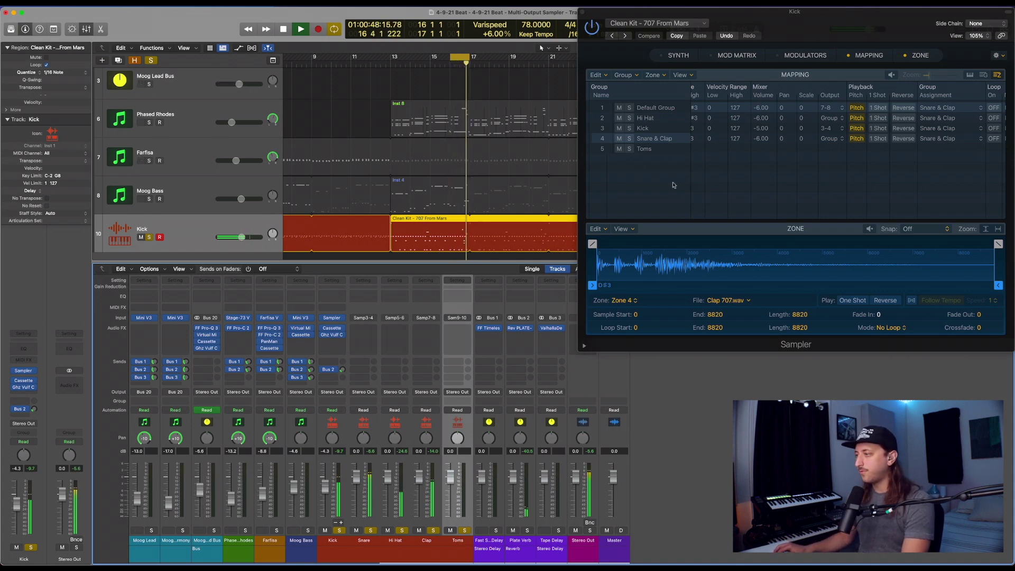
Show the Toms group and select the three tom notes near bar 16 in the Kick region
{"action": "left_click", "coordinate": [664, 150]}
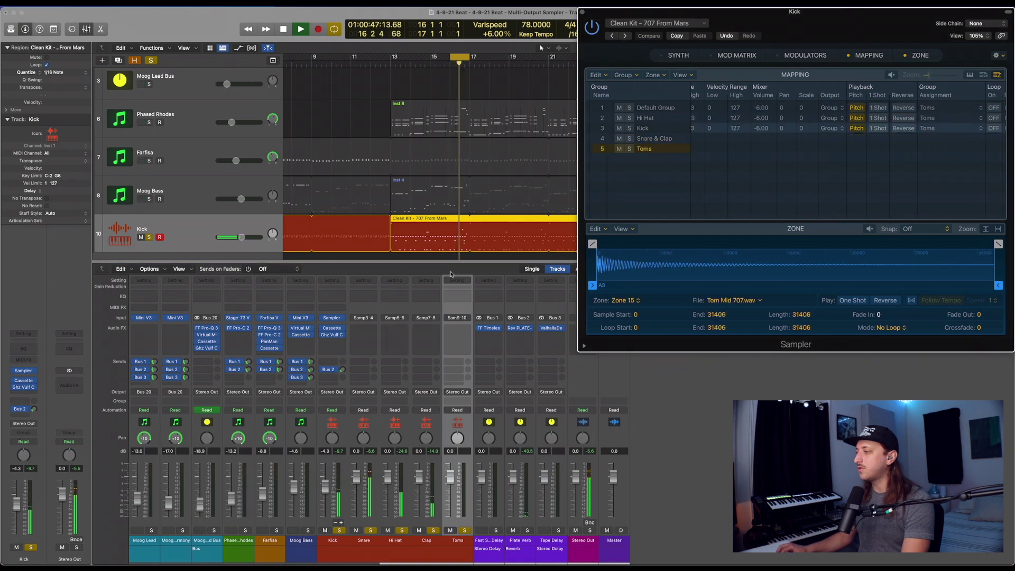
{"action": "key", "text": "space"}
{"action": "double_click", "coordinate": [417, 223]}
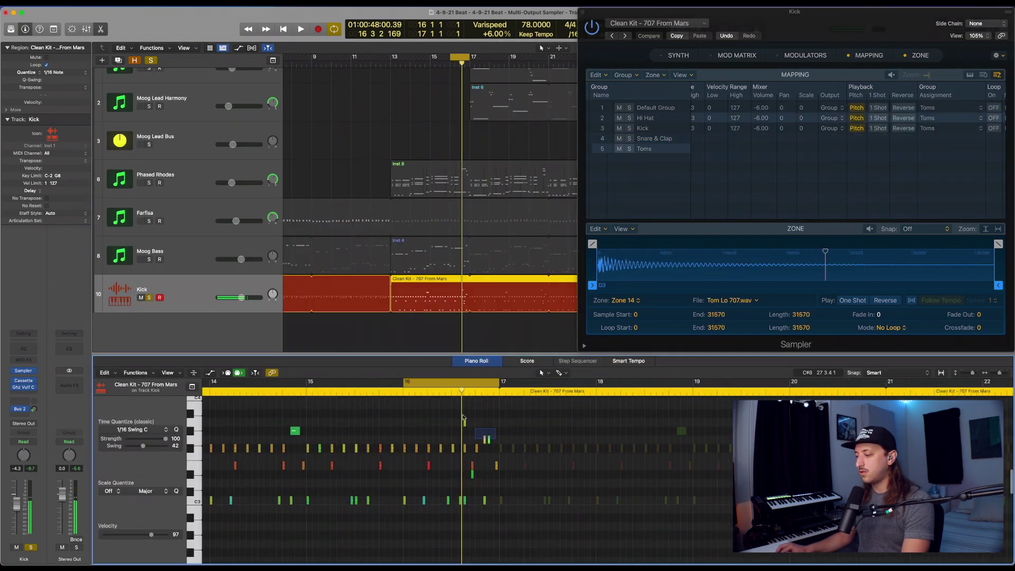
{"action": "left_click_drag", "start_coordinate": [453, 414], "coordinate": [493, 439]}
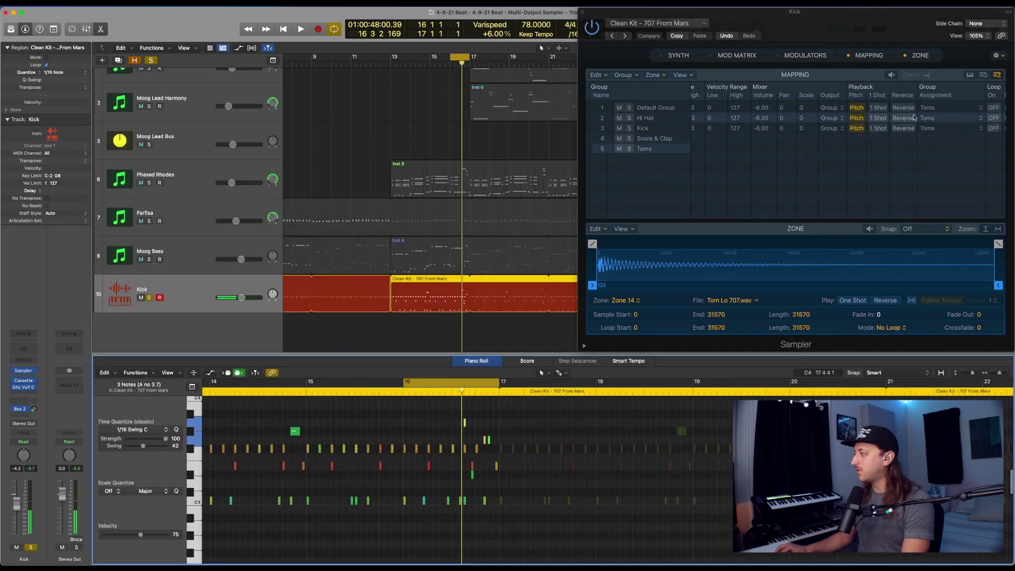
{"action": "scroll", "coordinate": [910, 113], "scroll_direction": "right", "scroll_amount": 5}
{"action": "scroll", "coordinate": [910, 113], "scroll_direction": "left", "scroll_amount": 6}
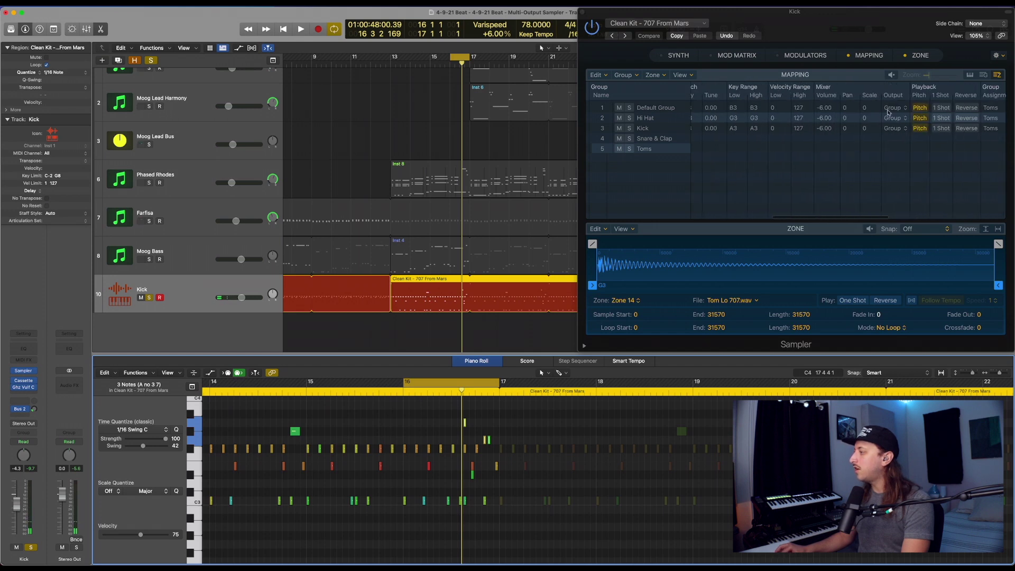
Set the Tom Hi, Tom Lo and Tom Mid zones' outputs to 9-10, then play with the mixer shown
{"action": "left_click", "coordinate": [893, 118]}
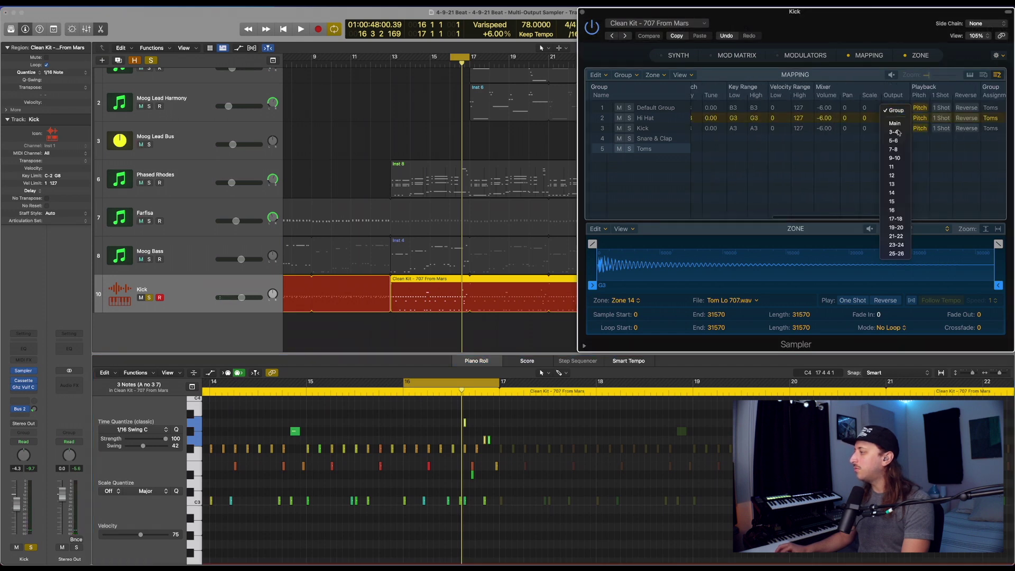
{"action": "left_click", "coordinate": [897, 157]}
{"action": "left_click", "coordinate": [893, 107]}
{"action": "left_click", "coordinate": [894, 160]}
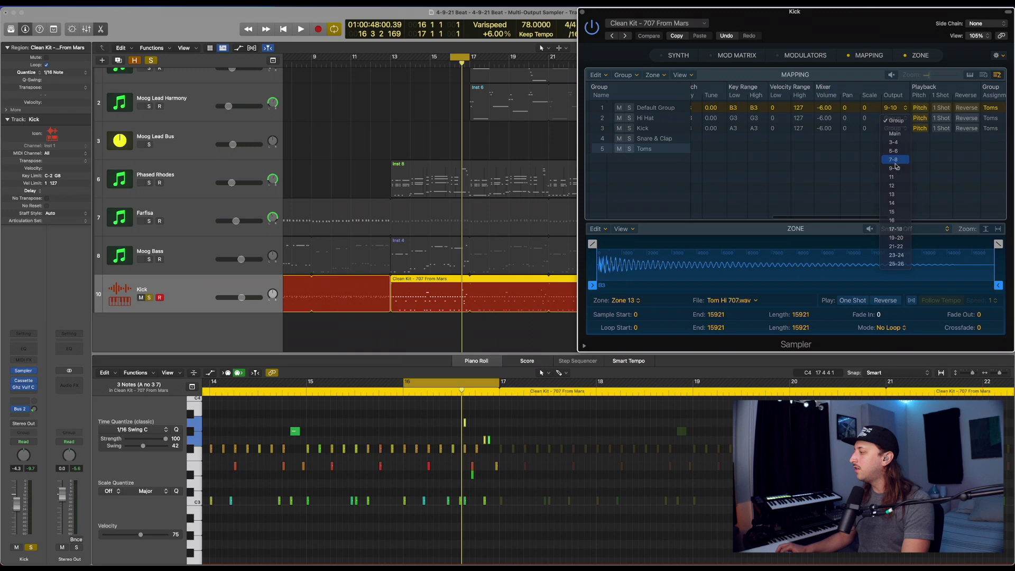
{"action": "left_click", "coordinate": [896, 119]}
{"action": "left_click", "coordinate": [895, 129]}
{"action": "left_click", "coordinate": [893, 128]}
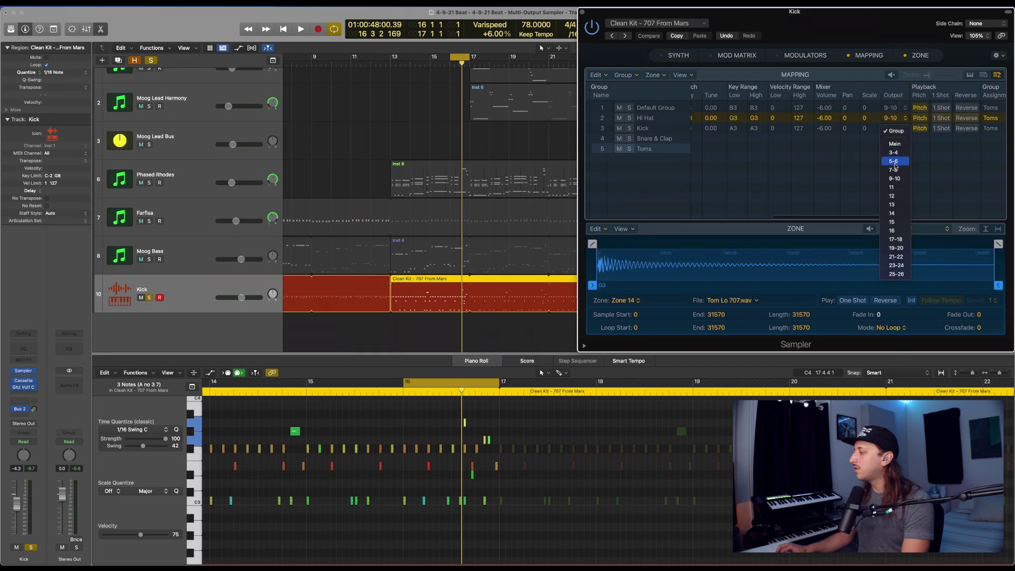
{"action": "left_click", "coordinate": [893, 178]}
{"action": "key", "text": "space"}
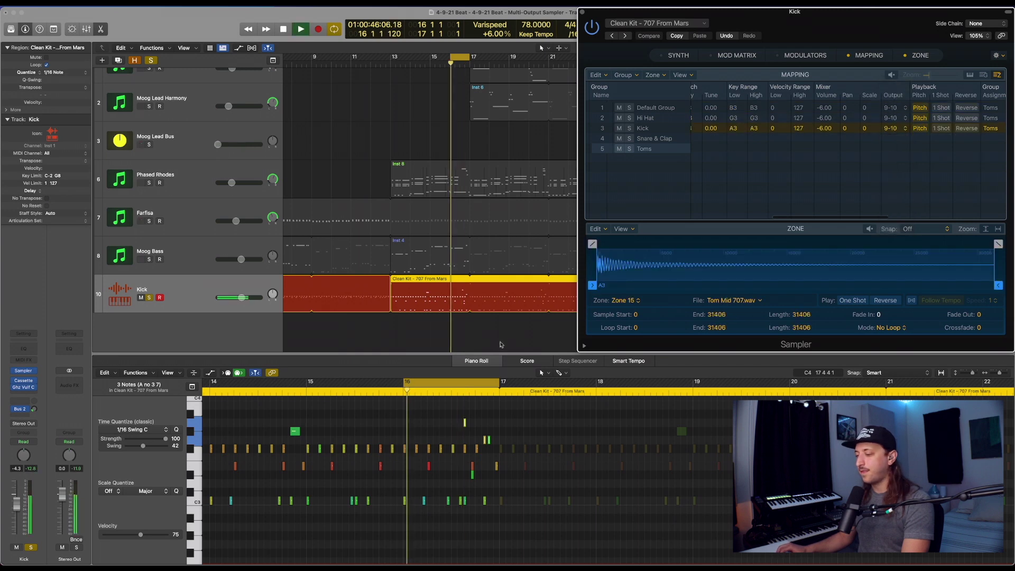
{"action": "key", "text": "x"}
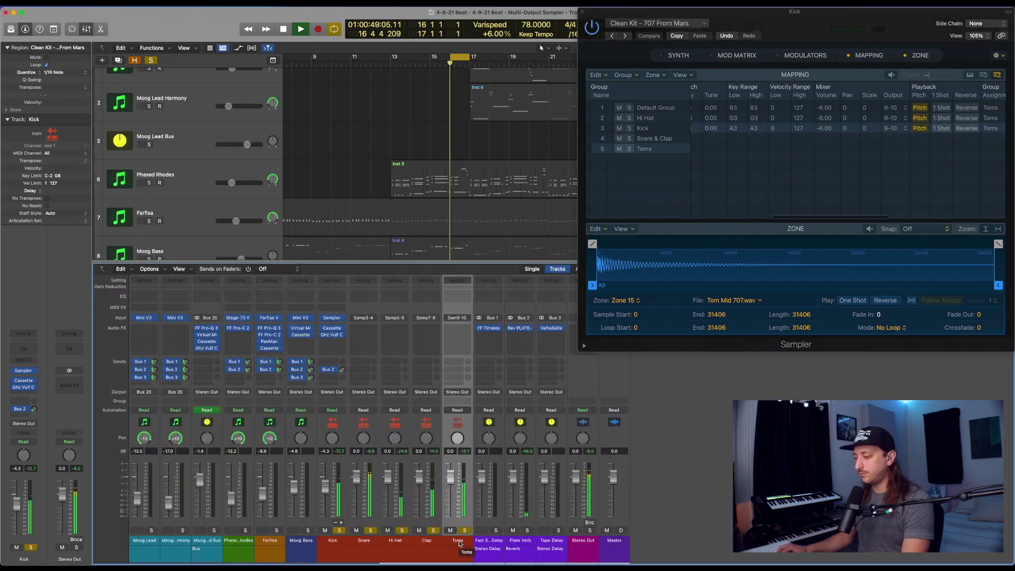
Add a Samp11 aux to the Sampler, renaming Toms to 'Hi Tom' and the new aux 'Lo Tom'
{"action": "key", "text": "space"}
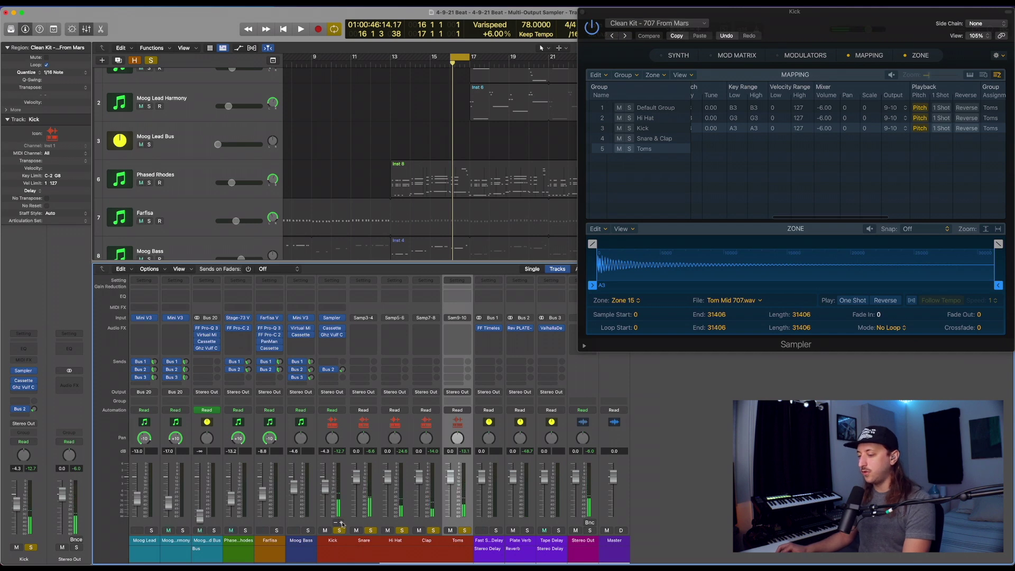
{"action": "left_click", "coordinate": [340, 525]}
{"action": "double_click", "coordinate": [458, 539]}
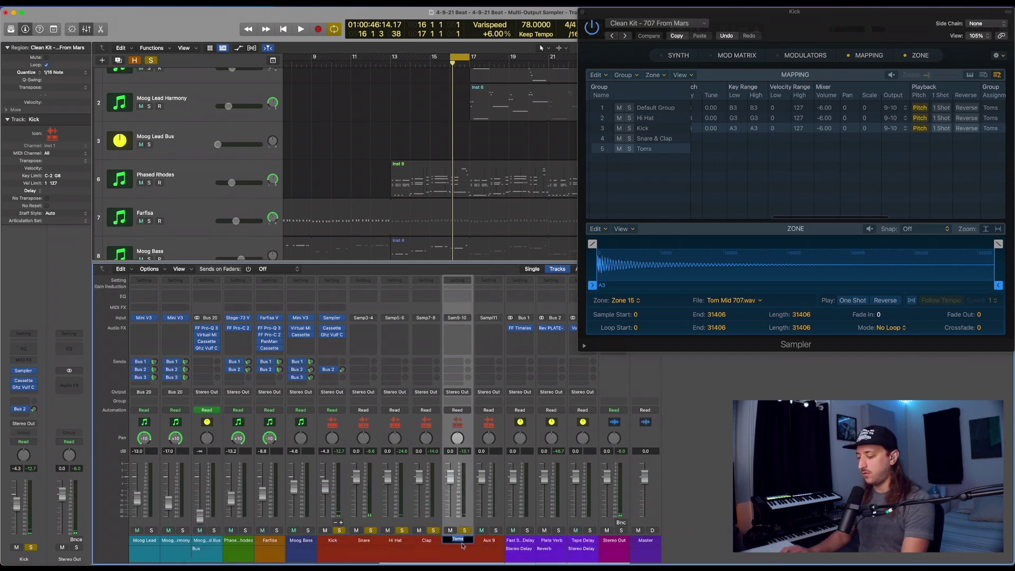
{"action": "type", "text": "Hi Tom"}
{"action": "key", "text": "Return"}
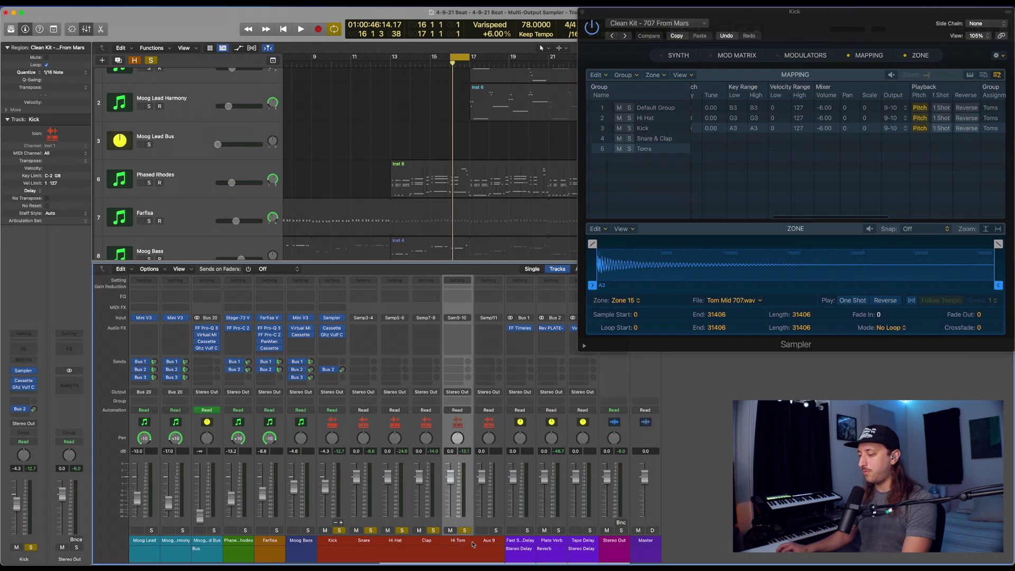
{"action": "double_click", "coordinate": [489, 540]}
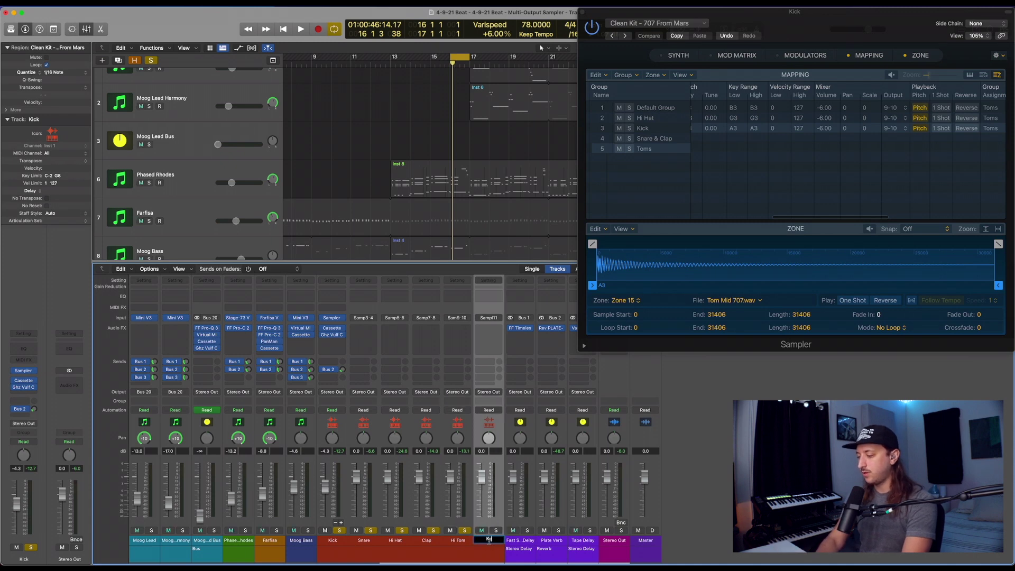
{"action": "type", "text": "Lo Tom"}
{"action": "key", "text": "Return"}
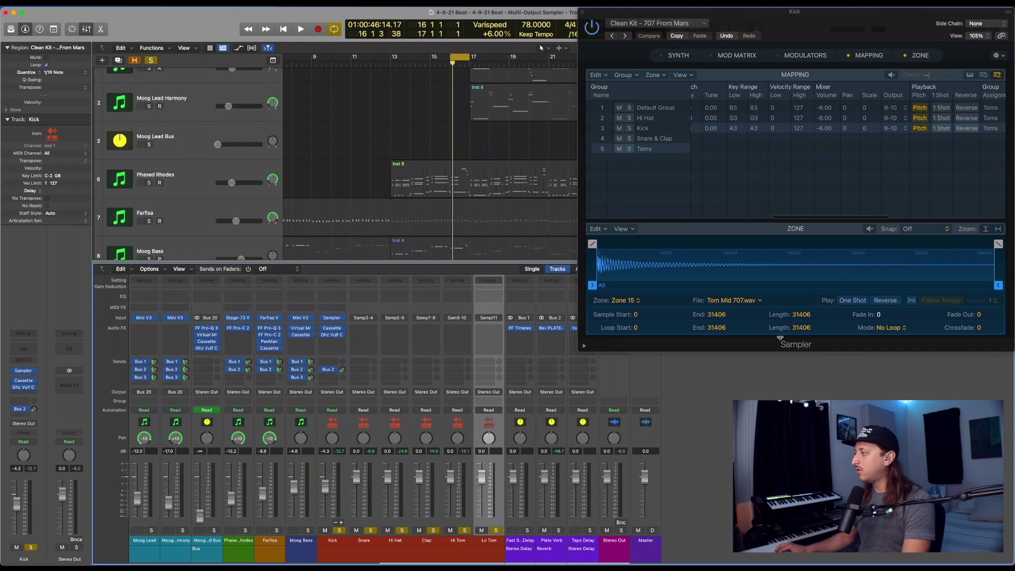
{"action": "scroll", "coordinate": [901, 137], "scroll_direction": "left", "scroll_amount": 10}
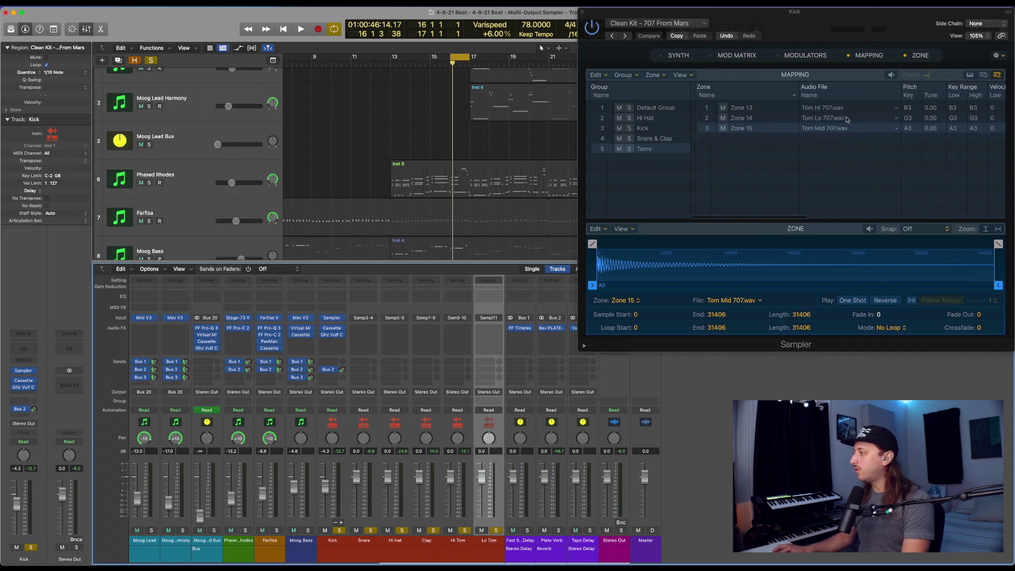
{"action": "scroll", "coordinate": [840, 113], "scroll_direction": "right", "scroll_amount": 6}
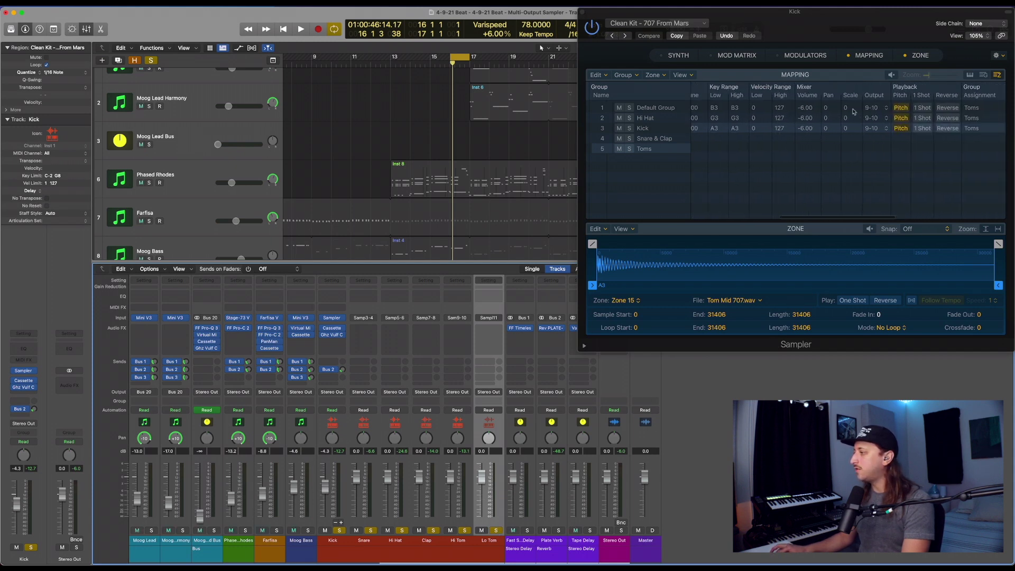
{"action": "left_click", "coordinate": [781, 127]}
Route the Tom Lo 707.wav zone's output to 11
{"action": "key", "text": "Escape"}
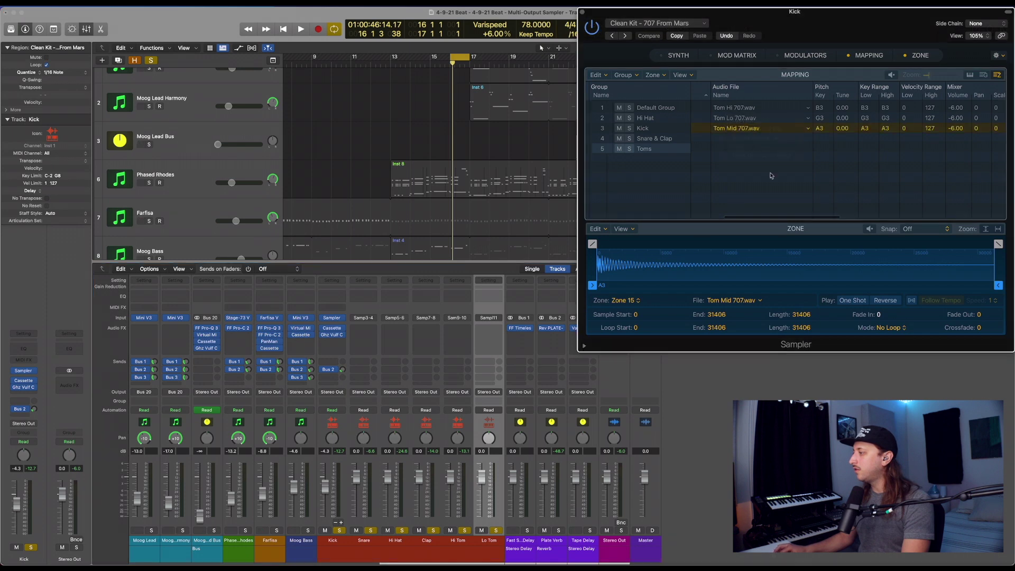
{"action": "key", "text": "space"}
{"action": "scroll", "coordinate": [814, 135], "scroll_direction": "right", "scroll_amount": 4}
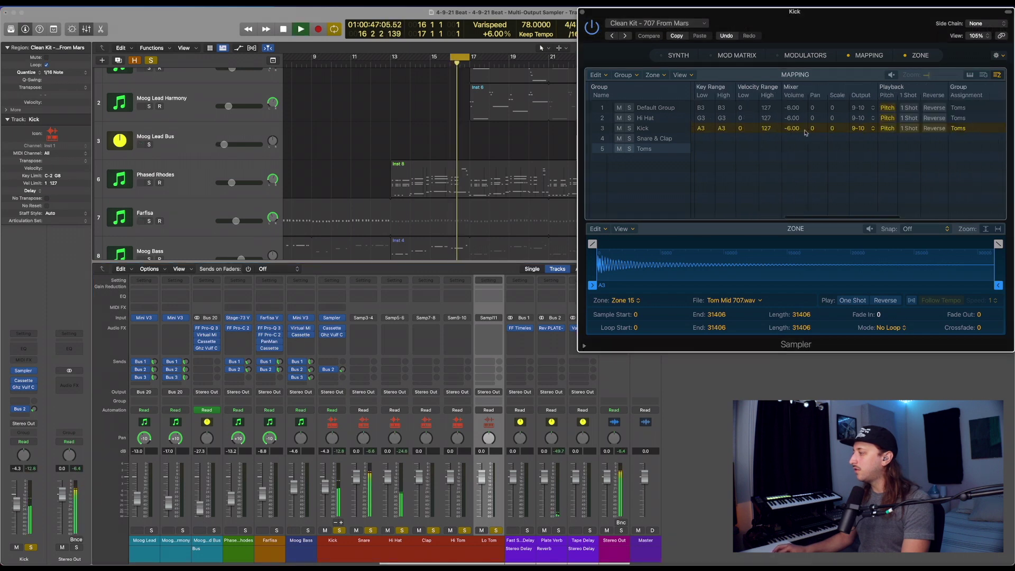
{"action": "key", "text": "space"}
{"action": "left_click", "coordinate": [859, 121]}
{"action": "left_click", "coordinate": [859, 132]}
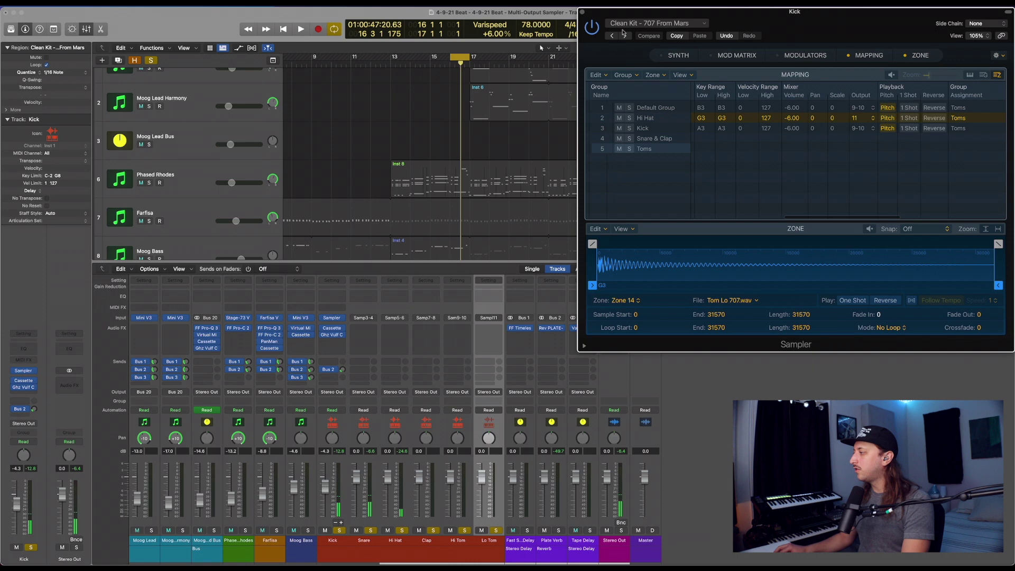
{"action": "left_click", "coordinate": [866, 120]}
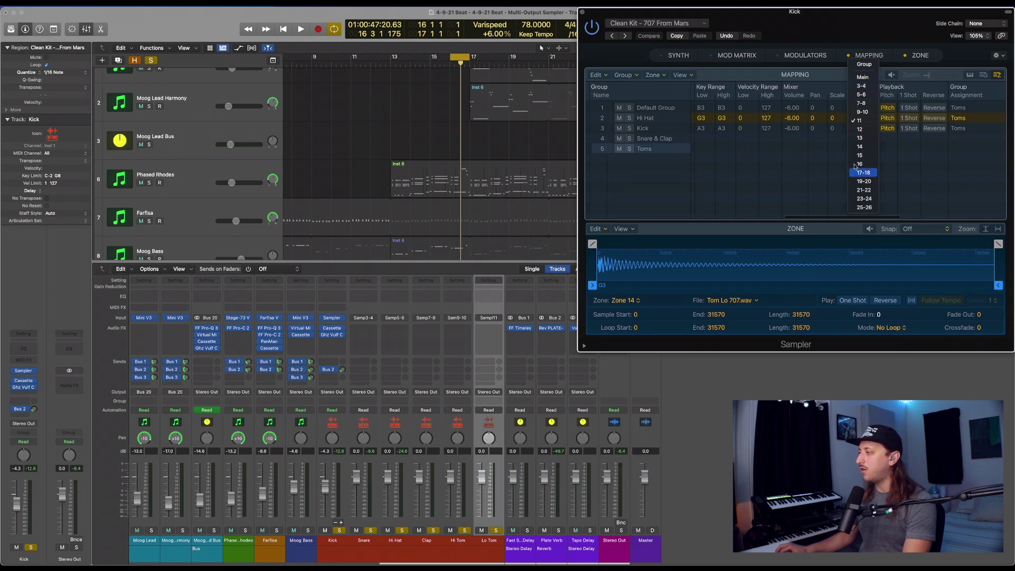
{"action": "left_click", "coordinate": [823, 151]}
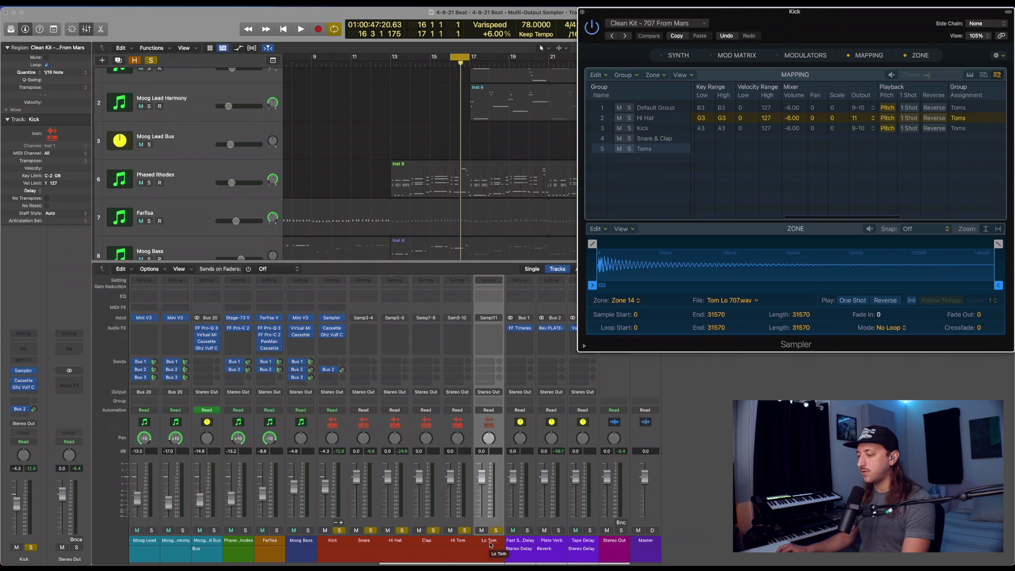
Play back to check the tom routing, then select the Hi Tom and Lo Tom channels together
{"action": "key", "text": "space"}
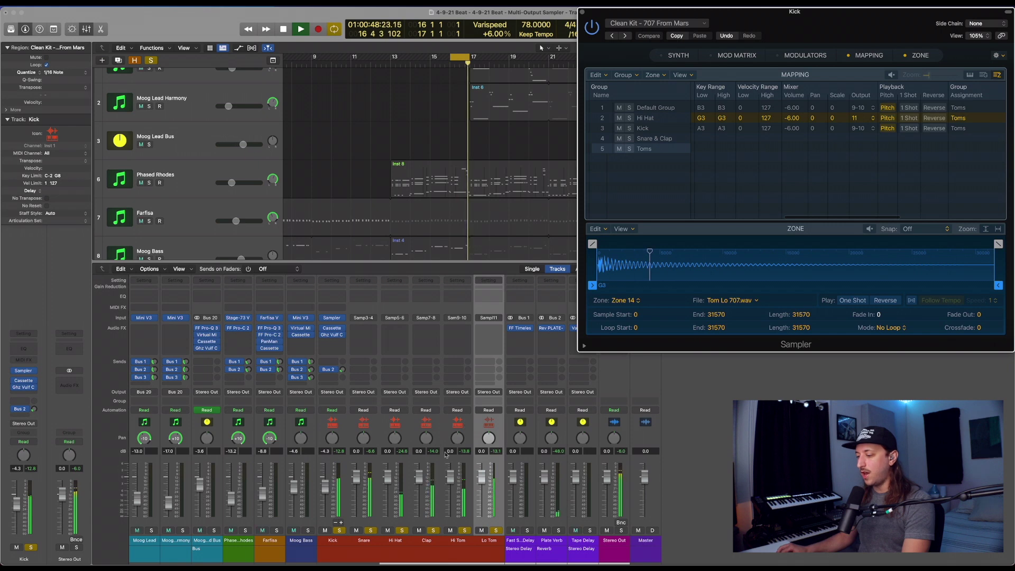
{"action": "key", "text": "space"}
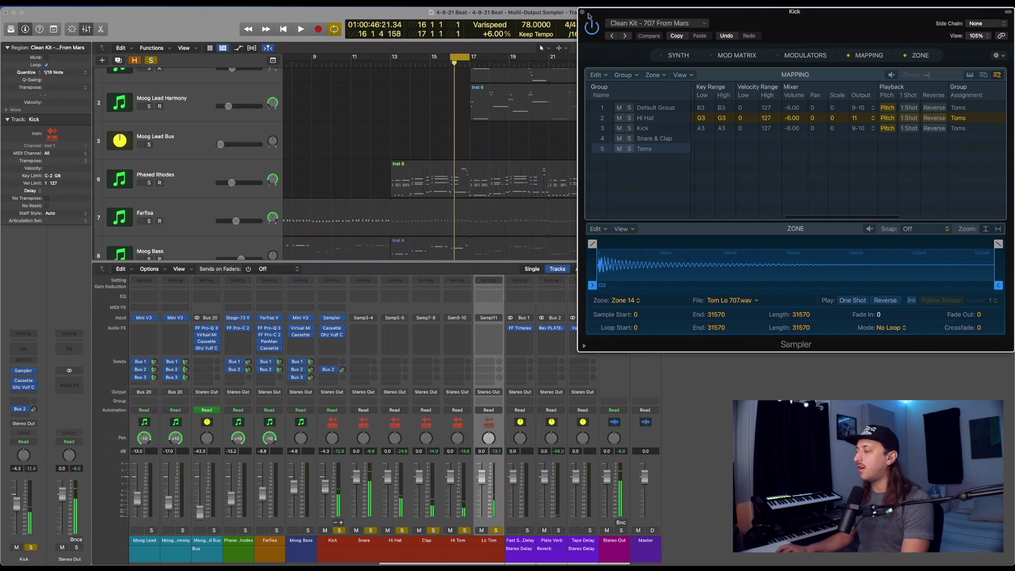
{"action": "left_click", "coordinate": [451, 555], "text": "shift"}
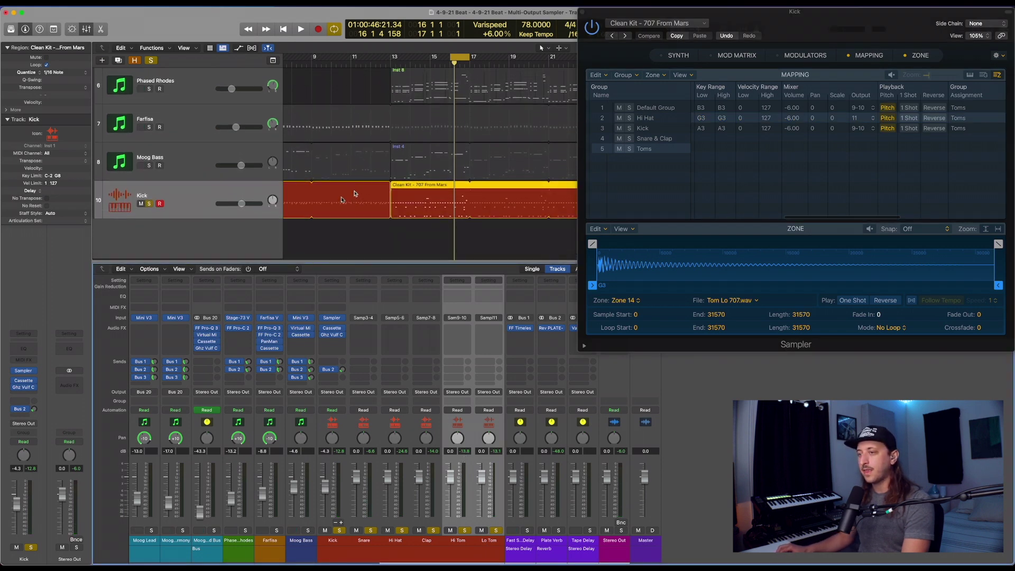
Zoom the Tracks area to fit Kick, Snare, Hi Hat, Clap, Hi Tom and Lo Tom, then select Kick
{"action": "left_click", "coordinate": [338, 553]}
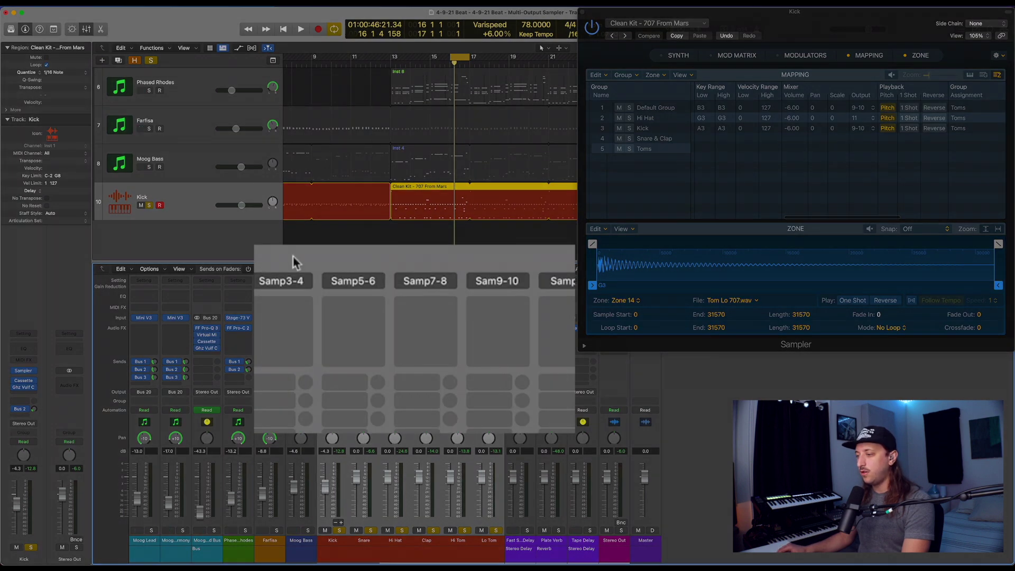
{"action": "right_click", "coordinate": [294, 261]}
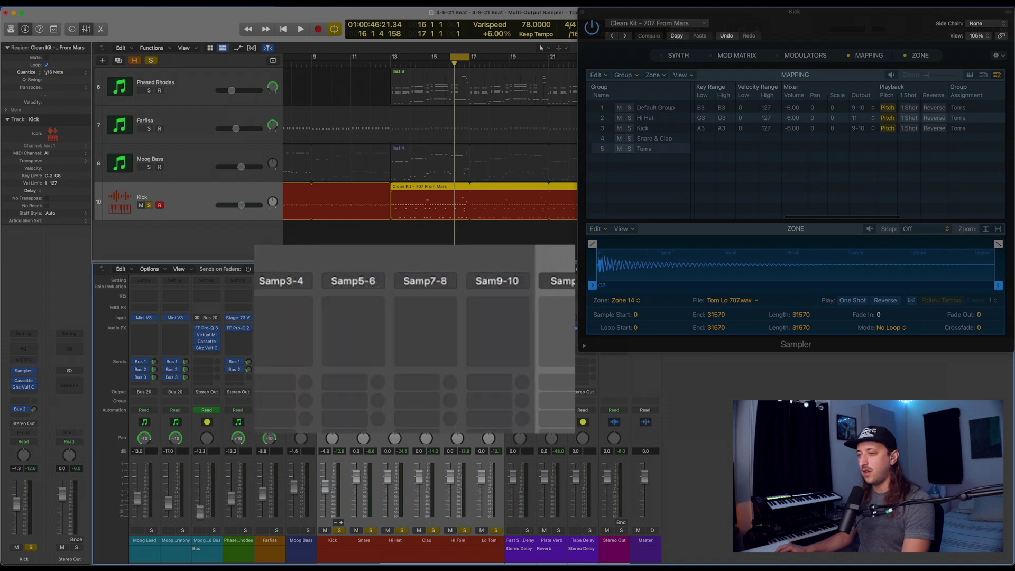
{"action": "scroll", "coordinate": [319, 229], "scroll_direction": "down", "scroll_amount": 5}
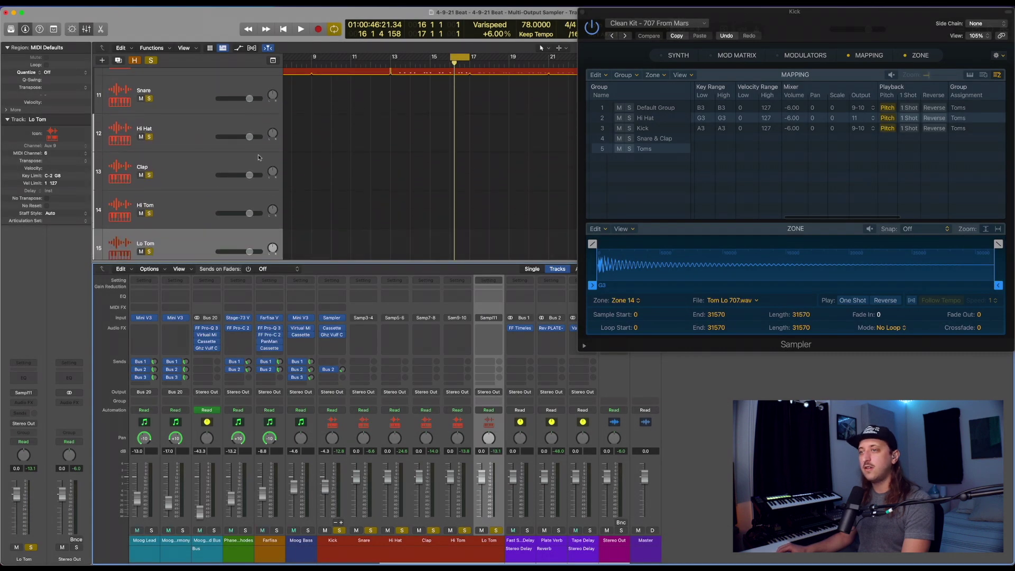
{"action": "key", "text": "z"}
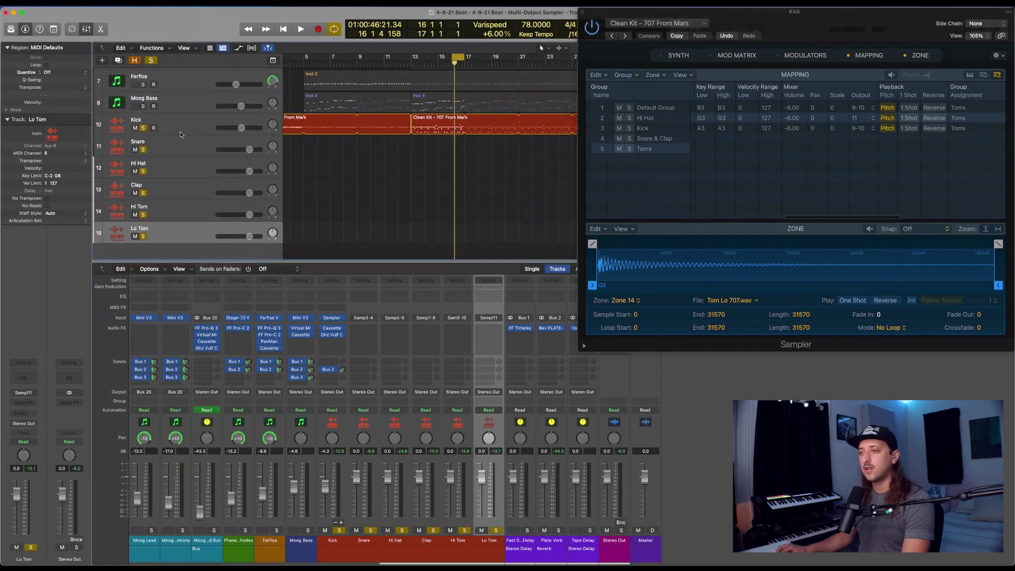
{"action": "left_click", "coordinate": [180, 133]}
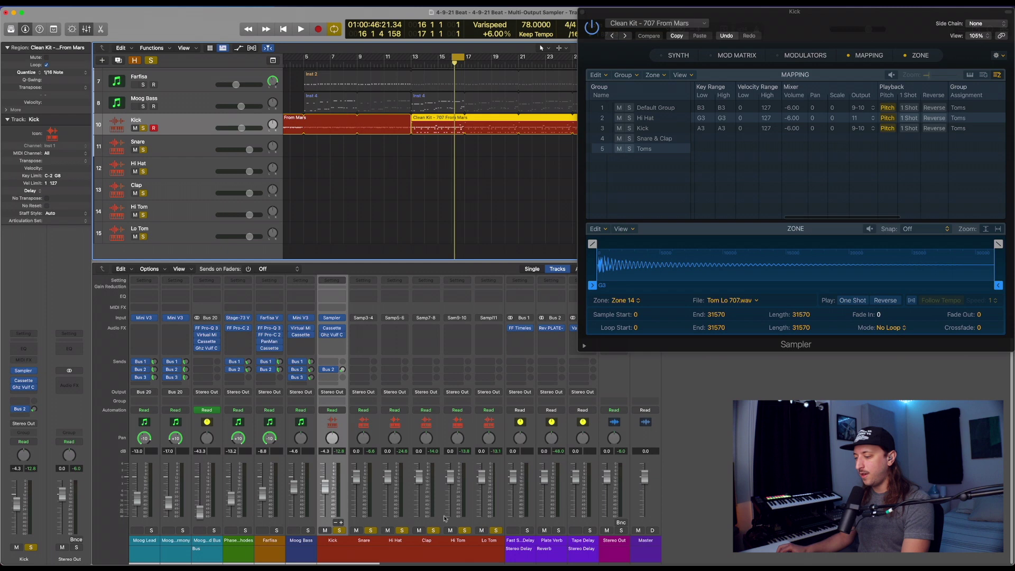
During playback, add a Bus 2 Plate Verb send to Snare, Hi Hat, Clap, Hi Tom and Lo Tom
{"action": "key", "text": "space"}
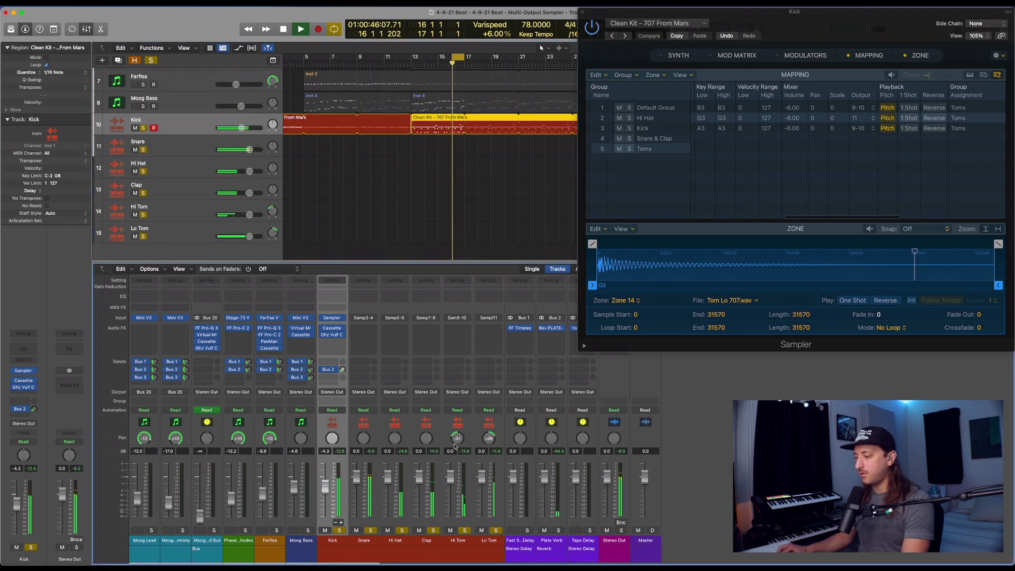
{"action": "left_click_drag", "start_coordinate": [364, 372], "coordinate": [489, 373]}
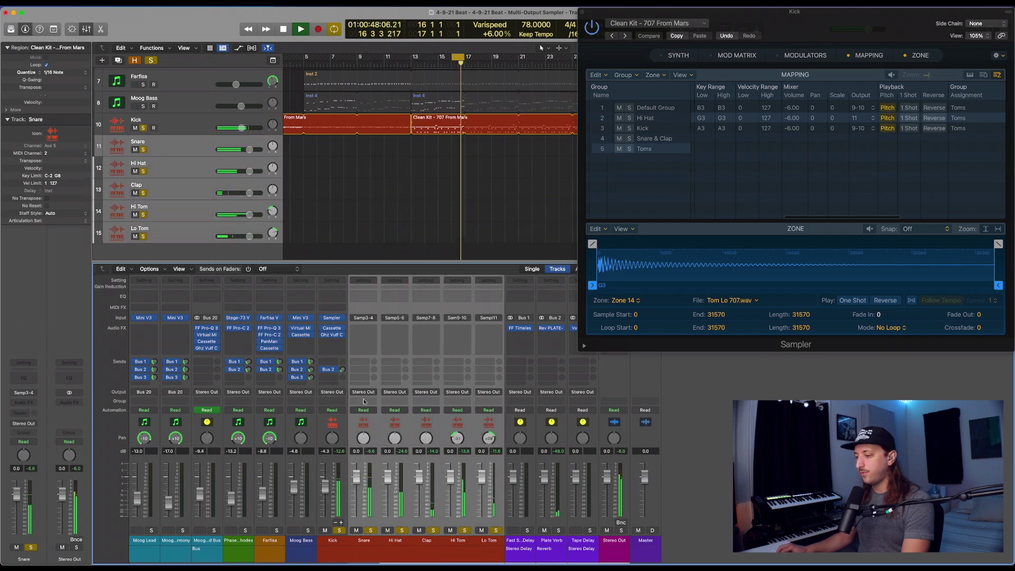
{"action": "left_click", "coordinate": [365, 372]}
{"action": "mouse_move", "coordinate": [378, 382]}
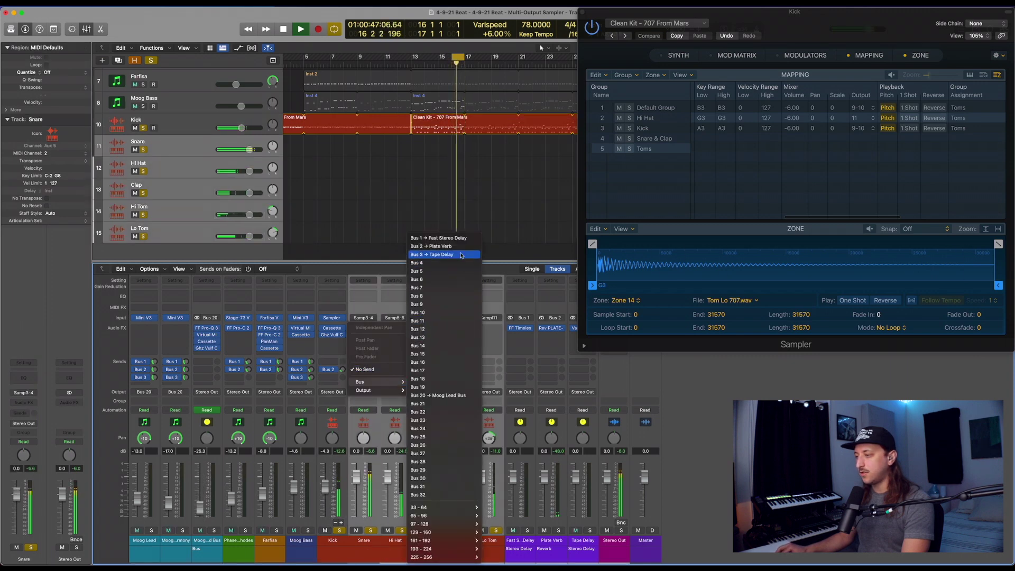
{"action": "left_click", "coordinate": [444, 246]}
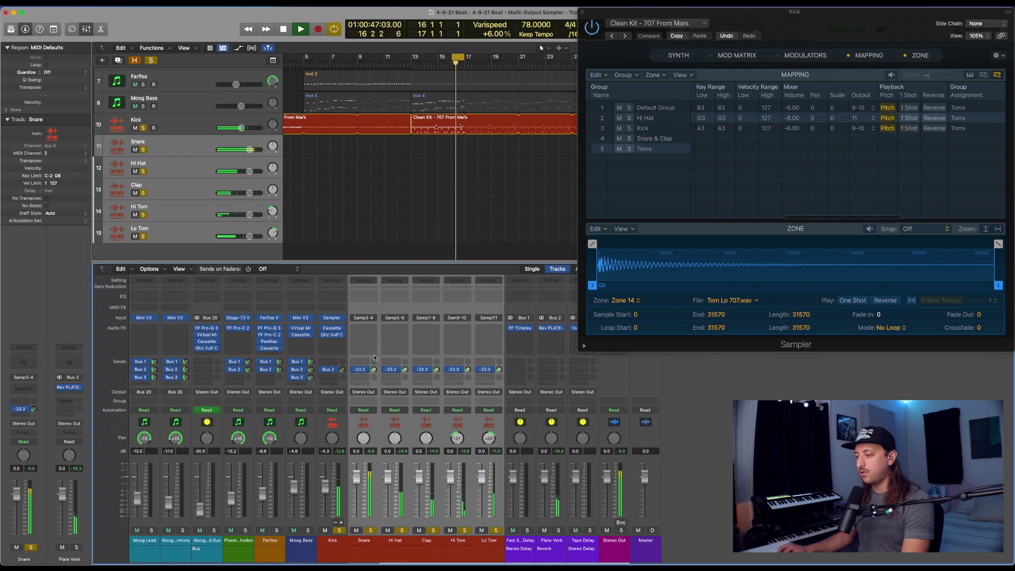
{"action": "left_click", "coordinate": [642, 17]}
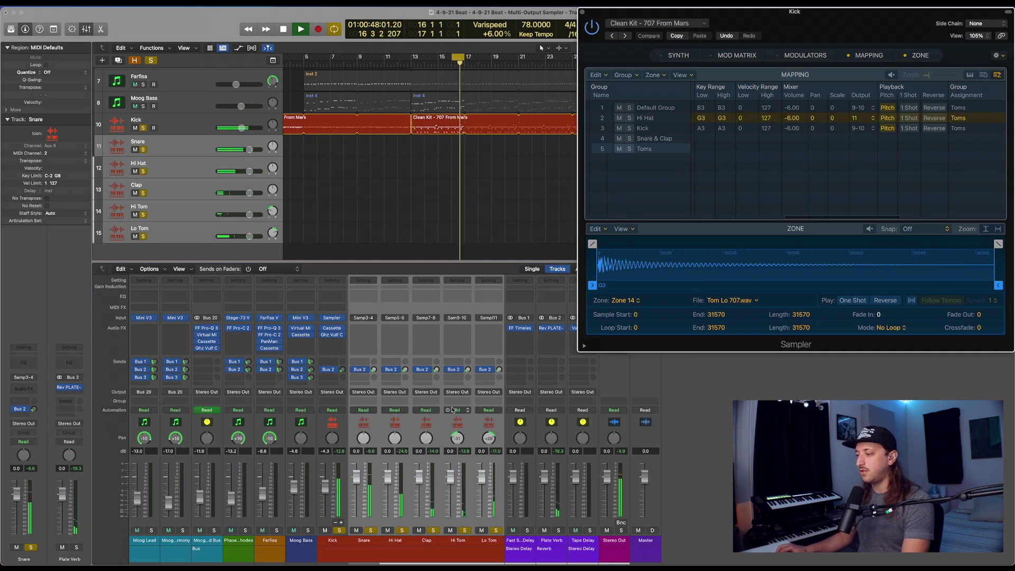
{"action": "key", "text": "space"}
{"action": "left_click", "coordinate": [333, 541]}
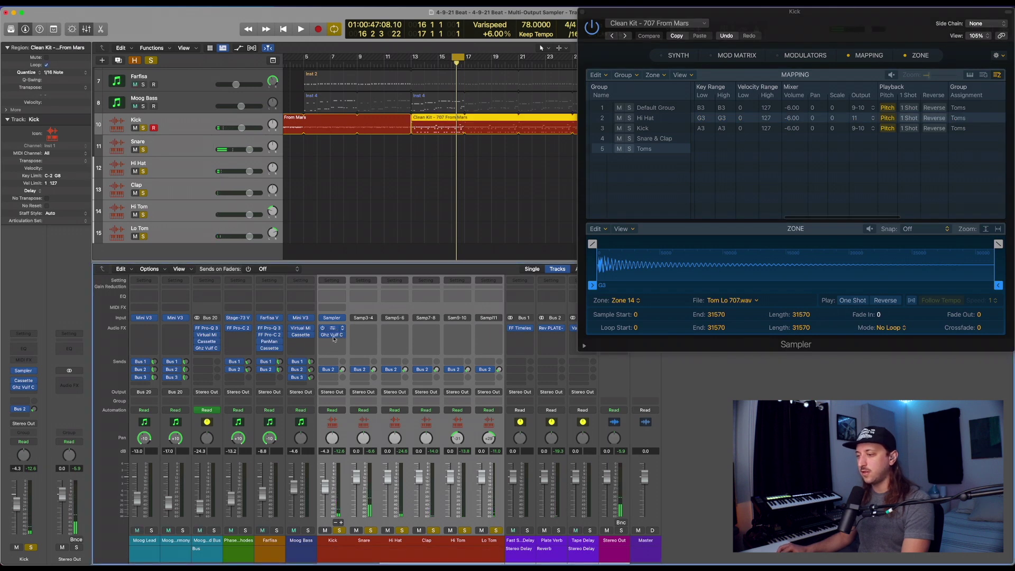
{"action": "left_click", "coordinate": [332, 327]}
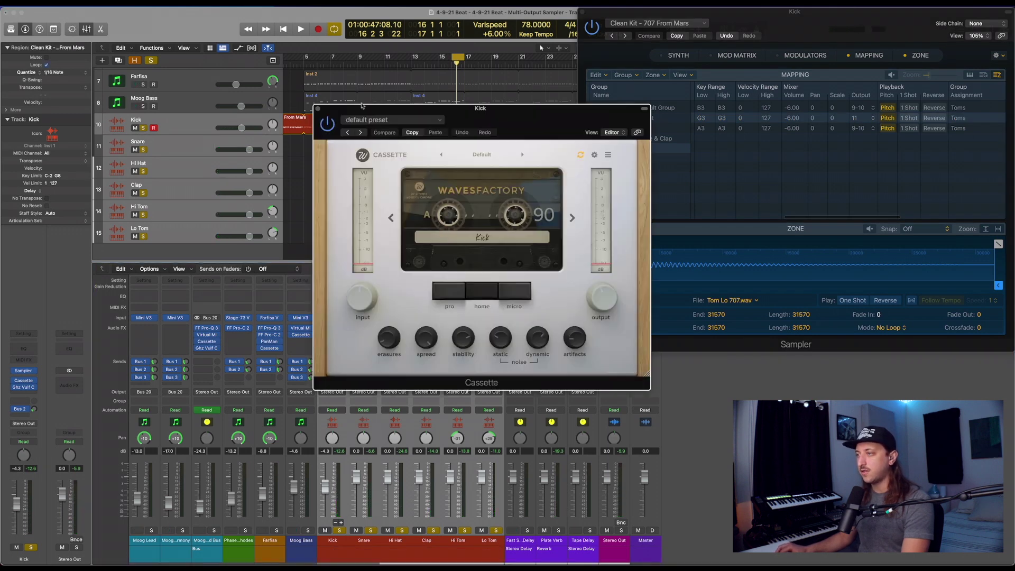
{"action": "left_click_drag", "start_coordinate": [482, 143], "coordinate": [236, 12]}
{"action": "left_click", "coordinate": [332, 335]}
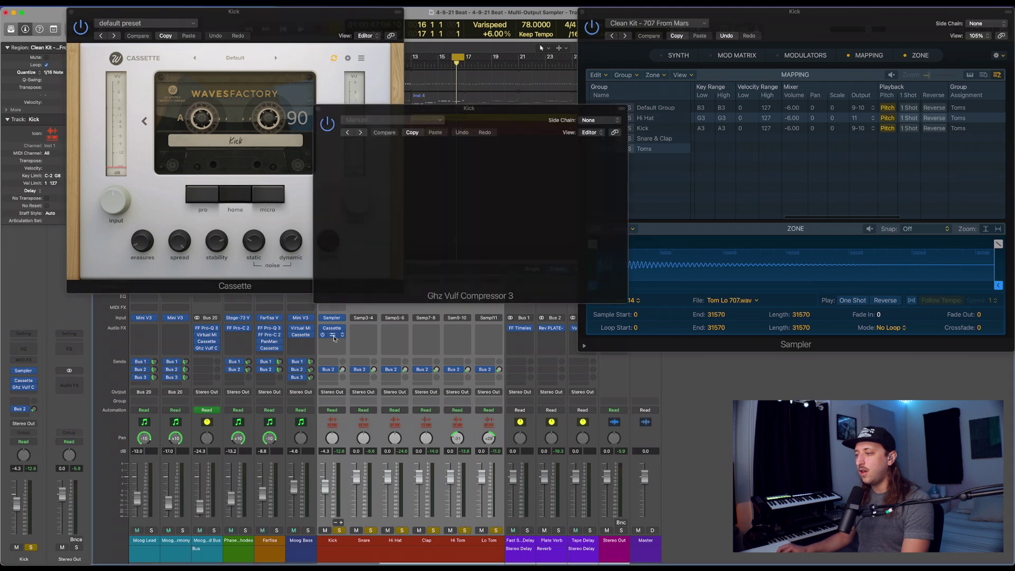
{"action": "left_click_drag", "start_coordinate": [445, 108], "coordinate": [787, 353]}
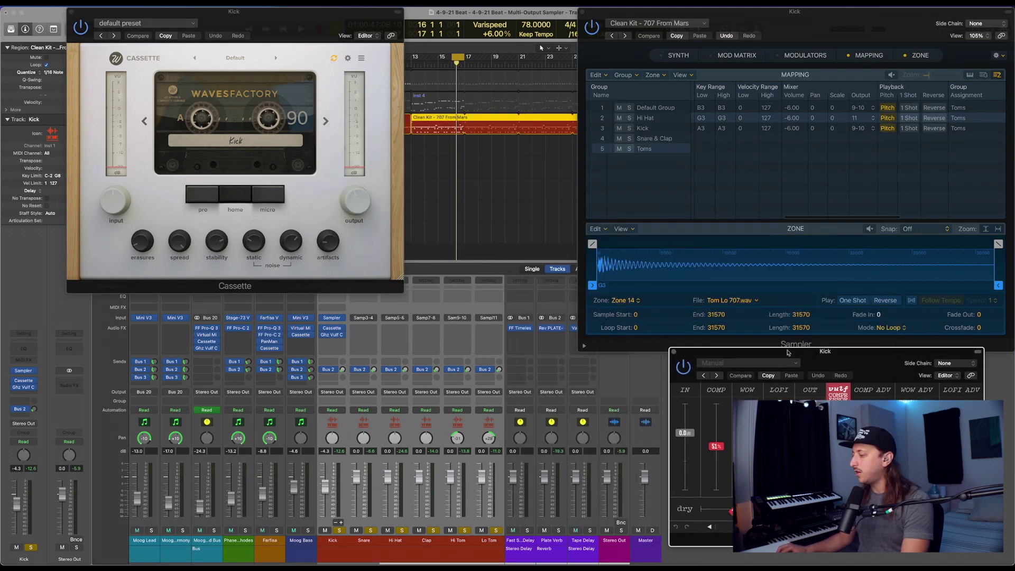
{"action": "left_click", "coordinate": [673, 352]}
{"action": "left_click", "coordinate": [70, 10]}
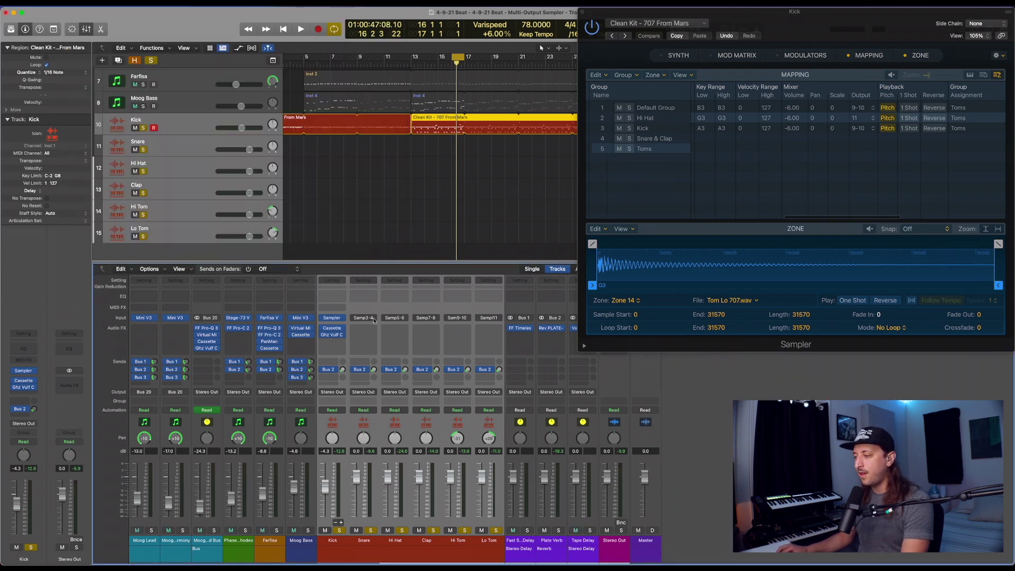
Route the Kick through Lo Tom channel outputs to Bus 10, creating a new Aux 10 channel
{"action": "left_click", "coordinate": [492, 395]}
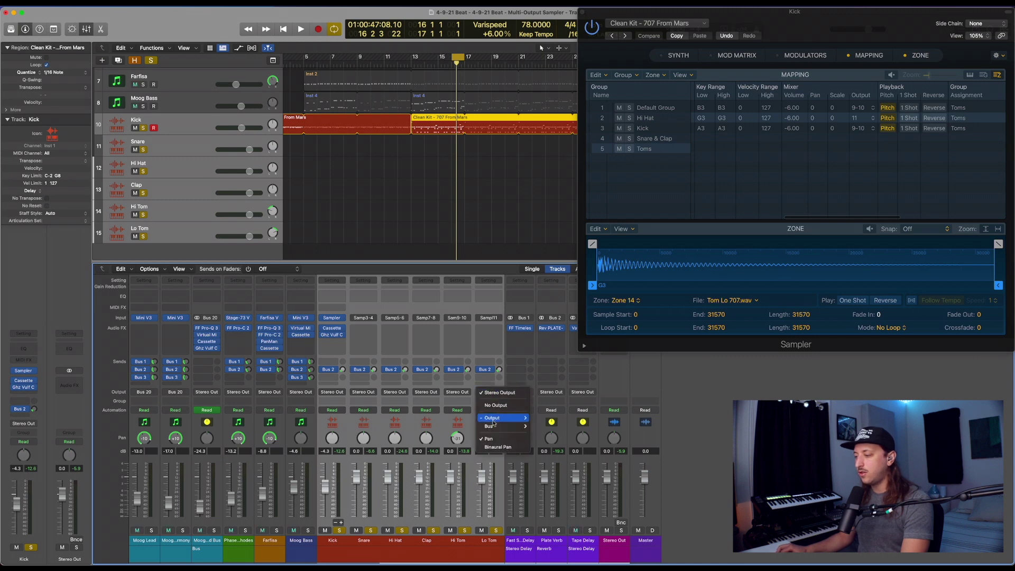
{"action": "mouse_move", "coordinate": [491, 430]}
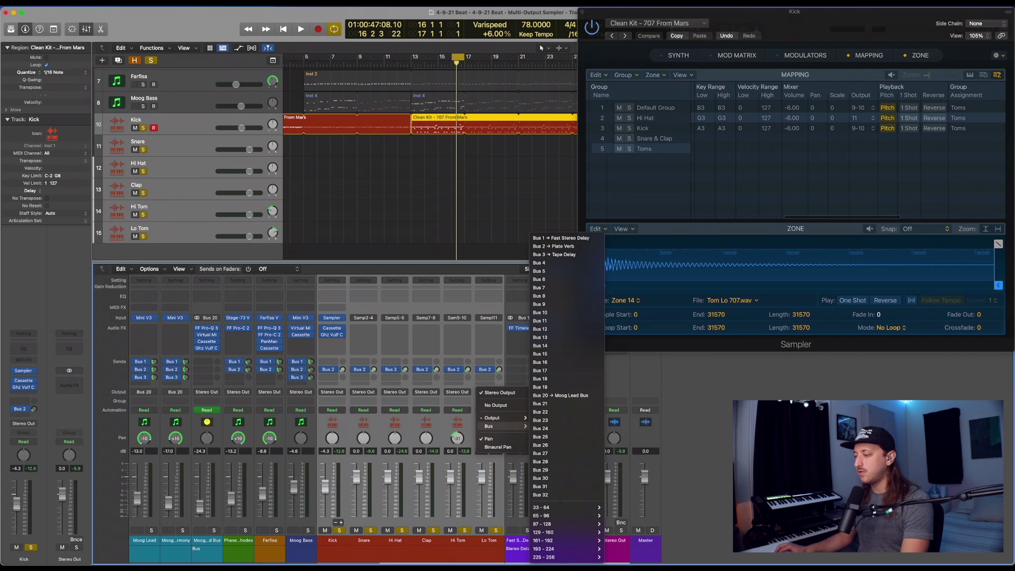
{"action": "left_click", "coordinate": [457, 389]}
{"action": "left_click", "coordinate": [462, 396]}
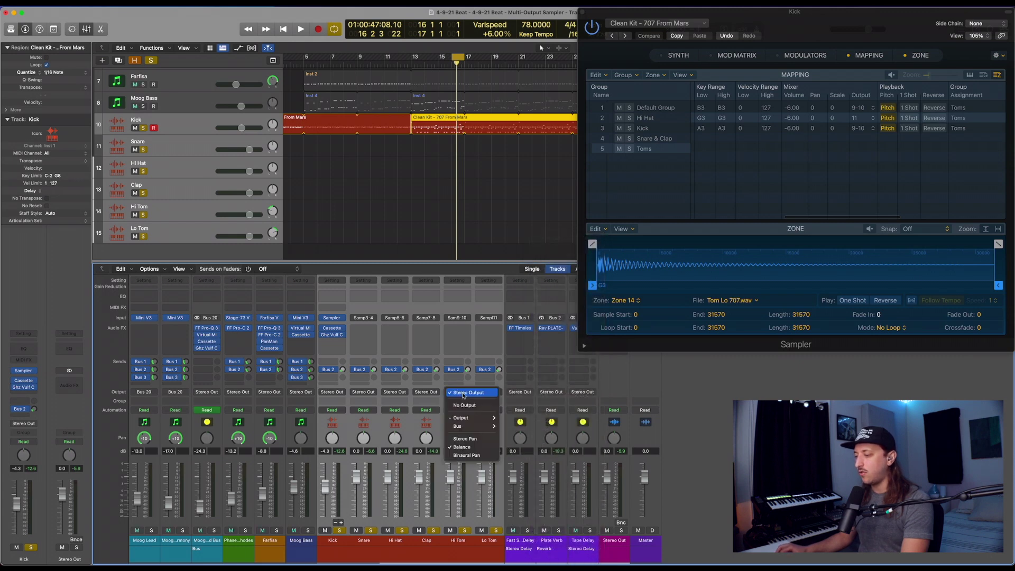
{"action": "mouse_move", "coordinate": [465, 426]}
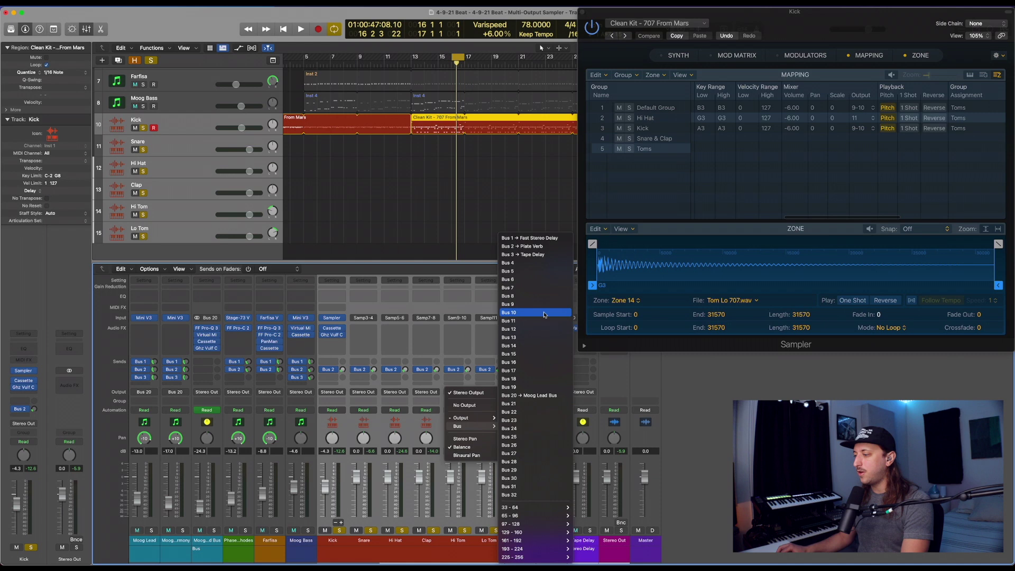
{"action": "left_click", "coordinate": [544, 314]}
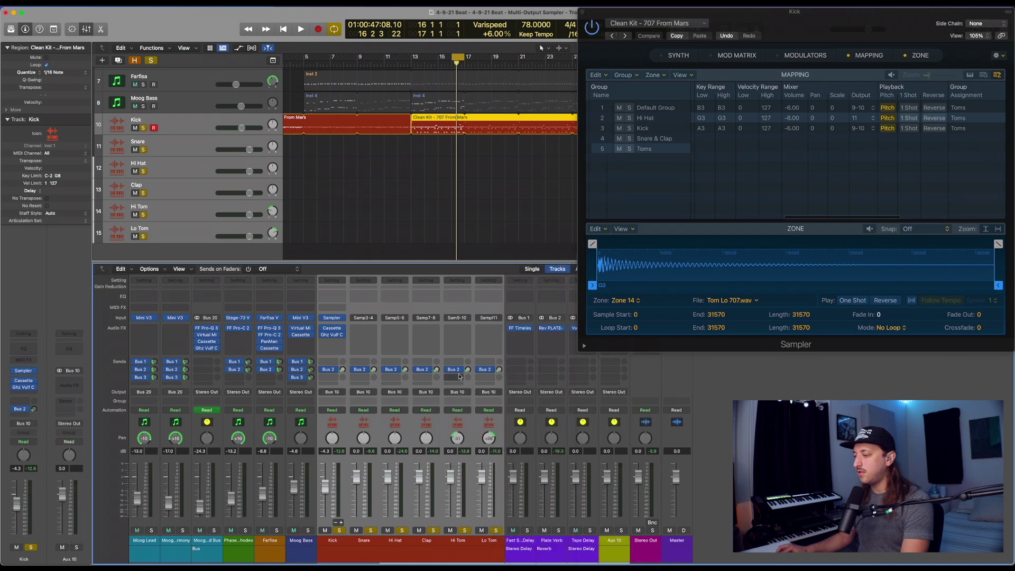
{"action": "left_click", "coordinate": [583, 12]}
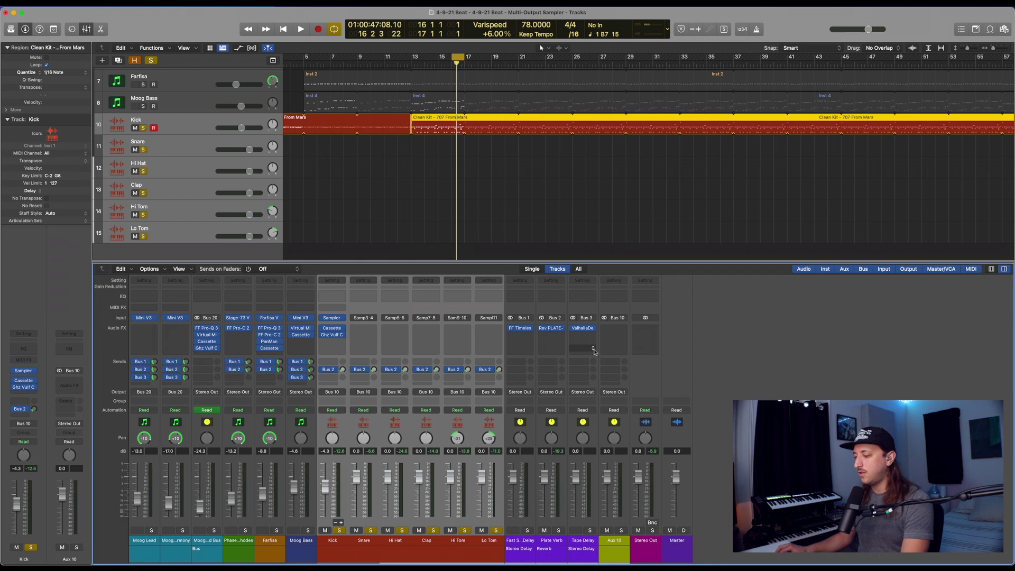
With the beat playing and Lo Tom soloed, move Cassette and Ghz Vulf from Kick onto Aux 10 and enable Cassette
{"action": "key", "text": "space"}
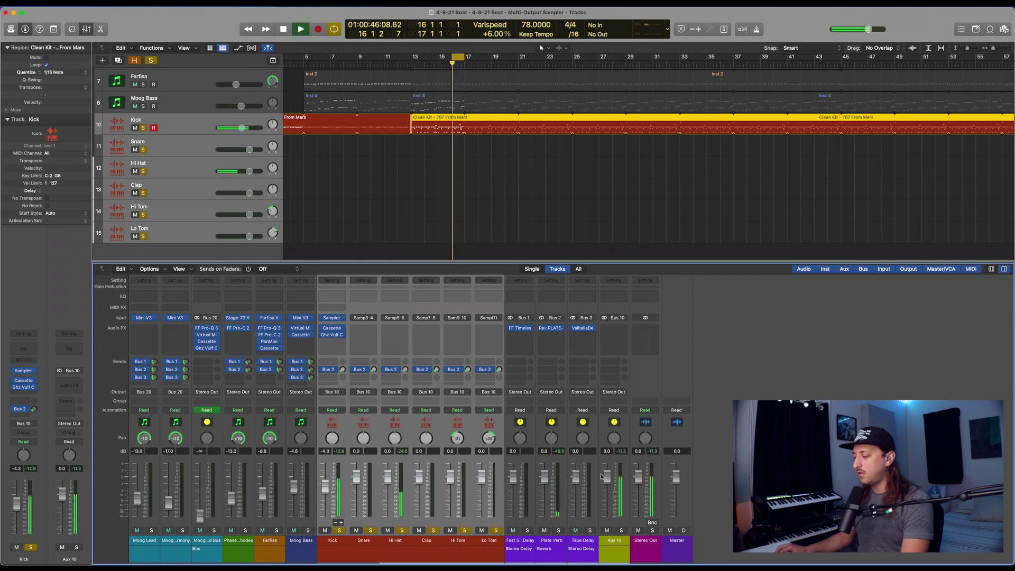
{"action": "left_click", "coordinate": [496, 530]}
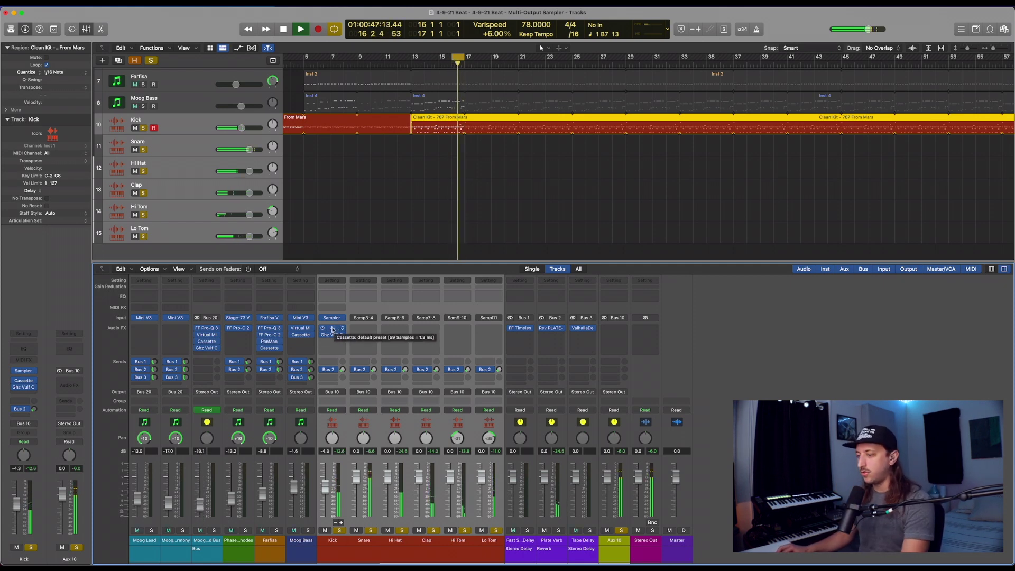
{"action": "left_click_drag", "start_coordinate": [333, 330], "coordinate": [538, 313]}
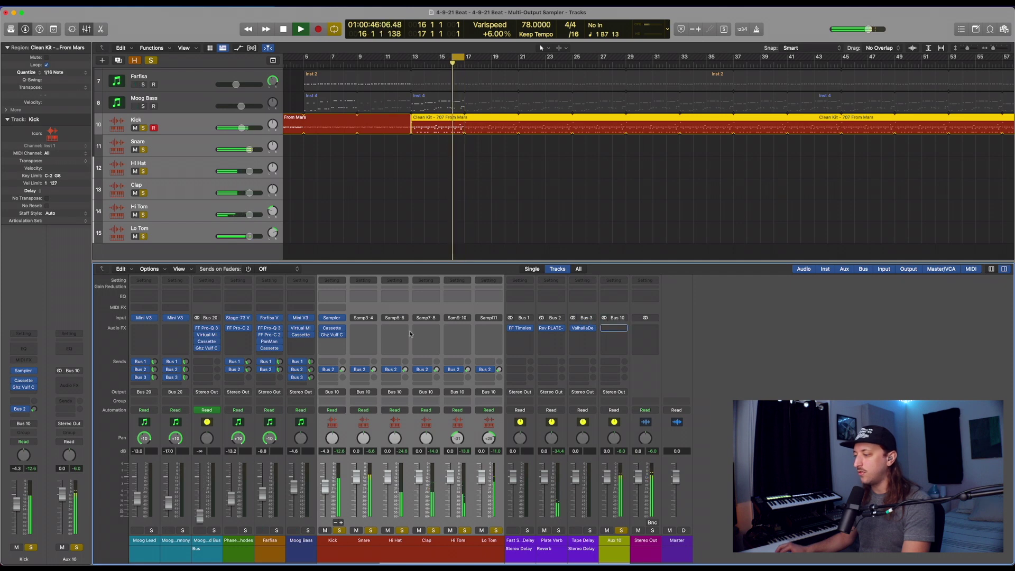
{"action": "left_click_drag", "start_coordinate": [398, 308], "coordinate": [613, 335]}
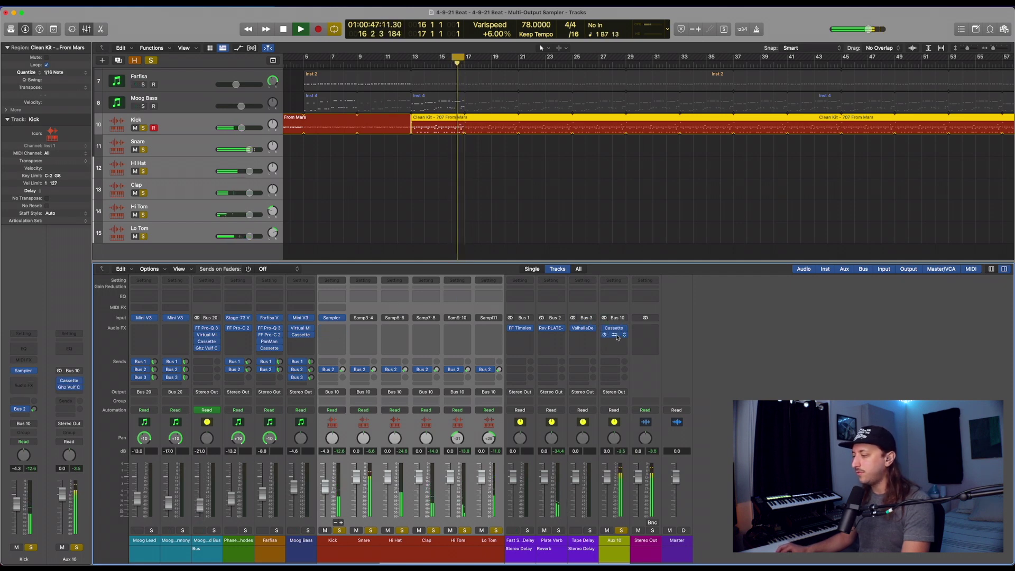
{"action": "left_click", "coordinate": [615, 336]}
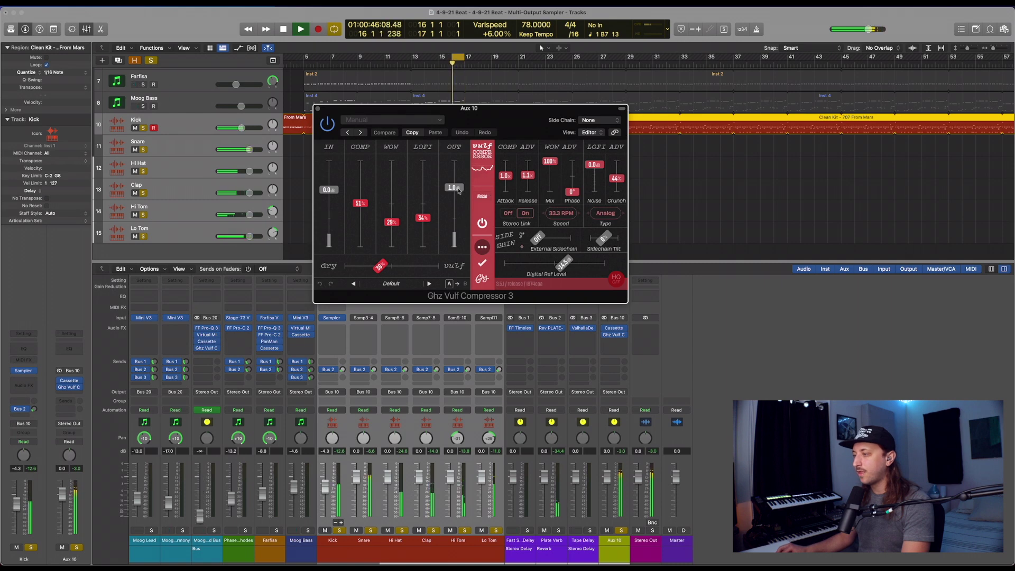
{"action": "left_click", "coordinate": [317, 109]}
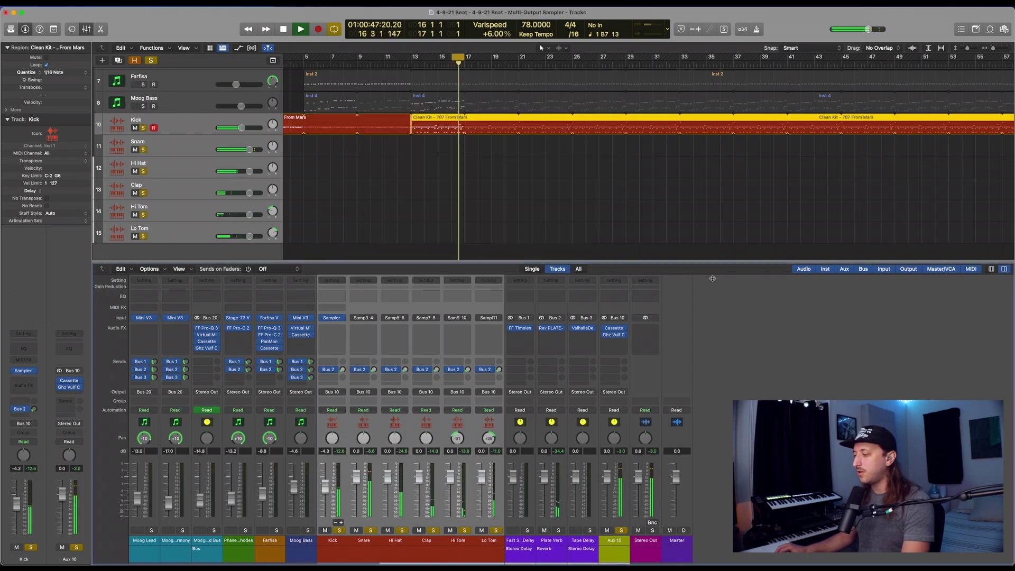
{"action": "left_click", "coordinate": [604, 328]}
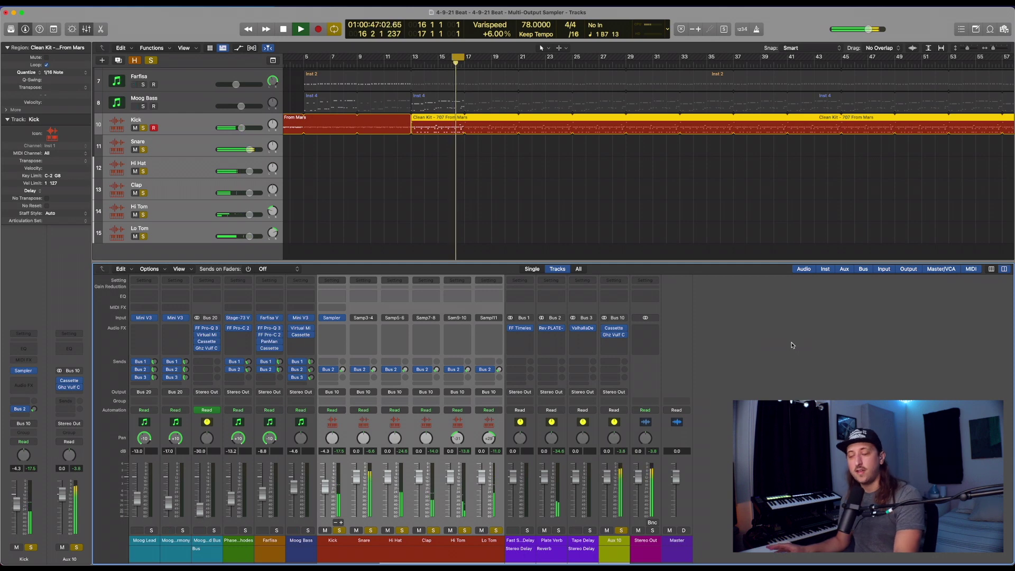
Lower the Snare through Lo Tom faders to -1.2 dB, then stop playback near bar 17
{"action": "left_click", "coordinate": [374, 555]}
{"action": "left_click", "coordinate": [489, 540], "text": "shift"}
{"action": "left_click_drag", "start_coordinate": [355, 477], "coordinate": [355, 480]}
{"action": "left_click", "coordinate": [434, 514]}
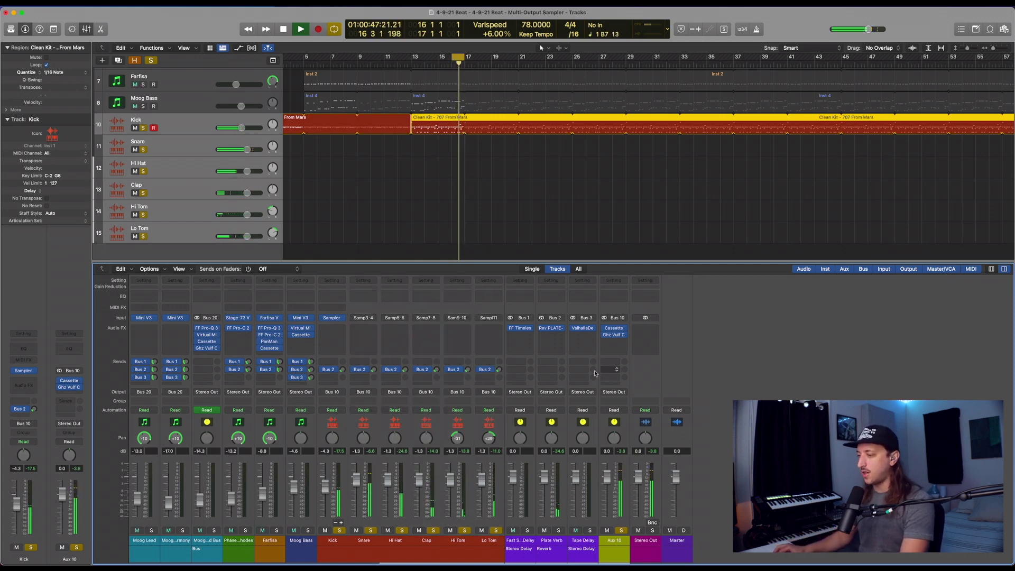
{"action": "key", "text": "space"}
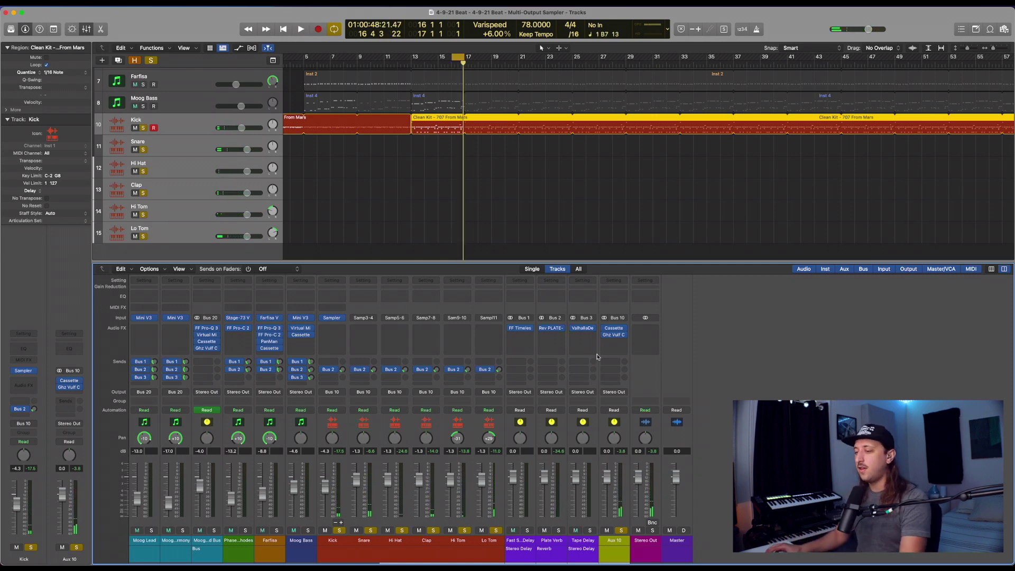
{"action": "left_click", "coordinate": [333, 319]}
Reset the Snare fader to 0.0 dB while auditioning the beat
{"action": "scroll", "coordinate": [819, 103], "scroll_direction": "right", "scroll_amount": 5}
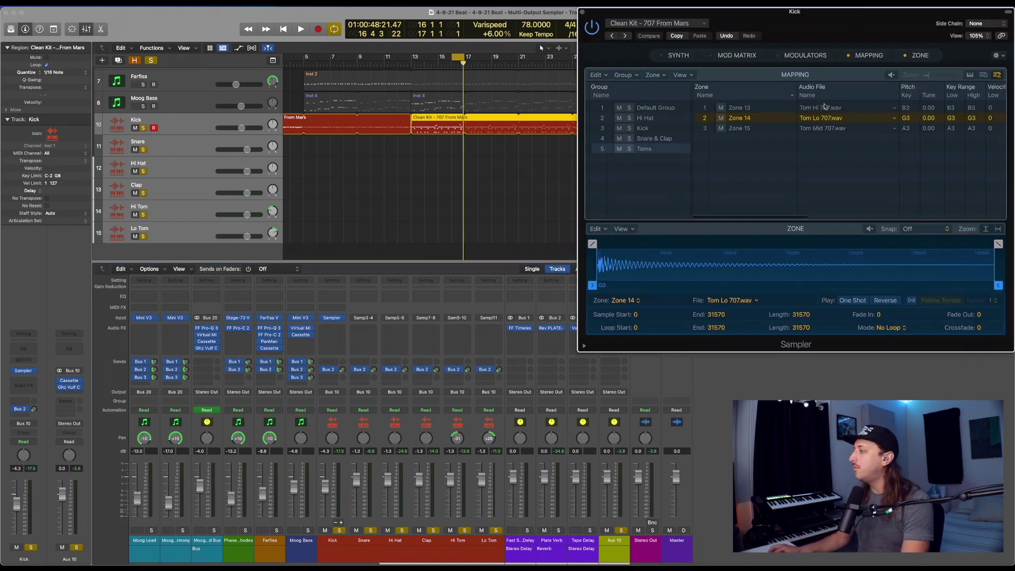
{"action": "scroll", "coordinate": [823, 105], "scroll_direction": "left", "scroll_amount": 5}
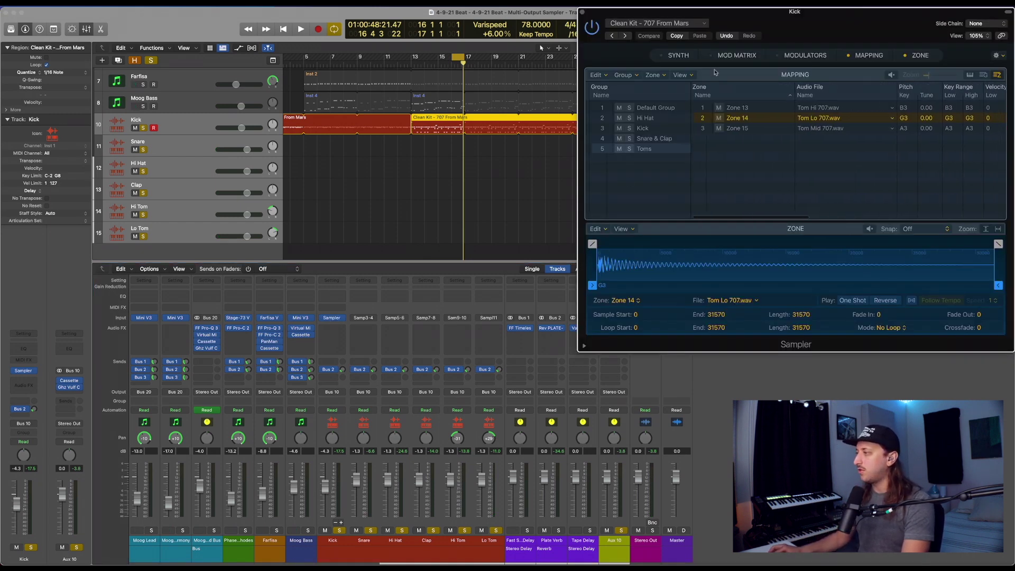
{"action": "left_click", "coordinate": [582, 12]}
{"action": "key", "text": "space"}
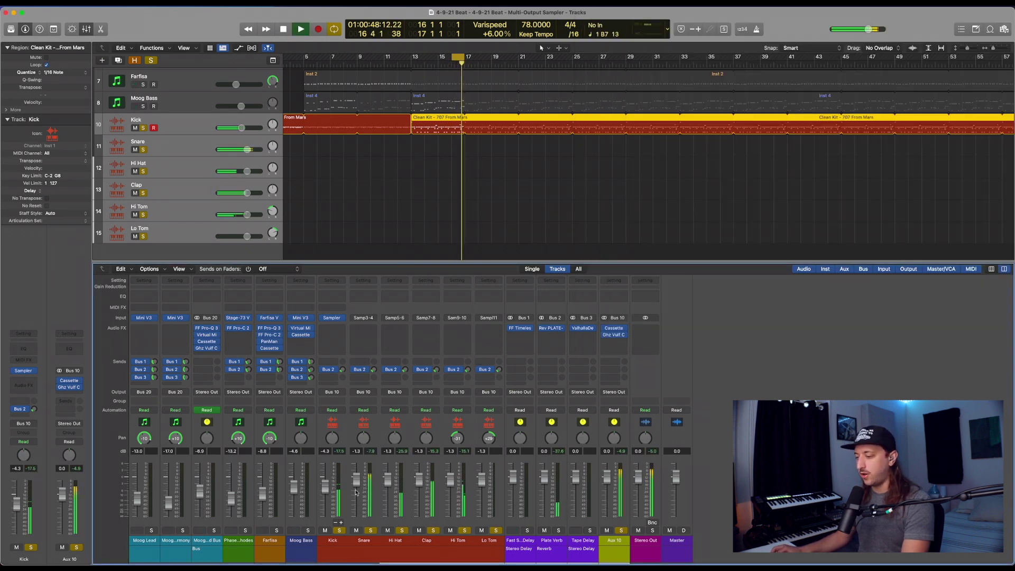
{"action": "key", "text": "space"}
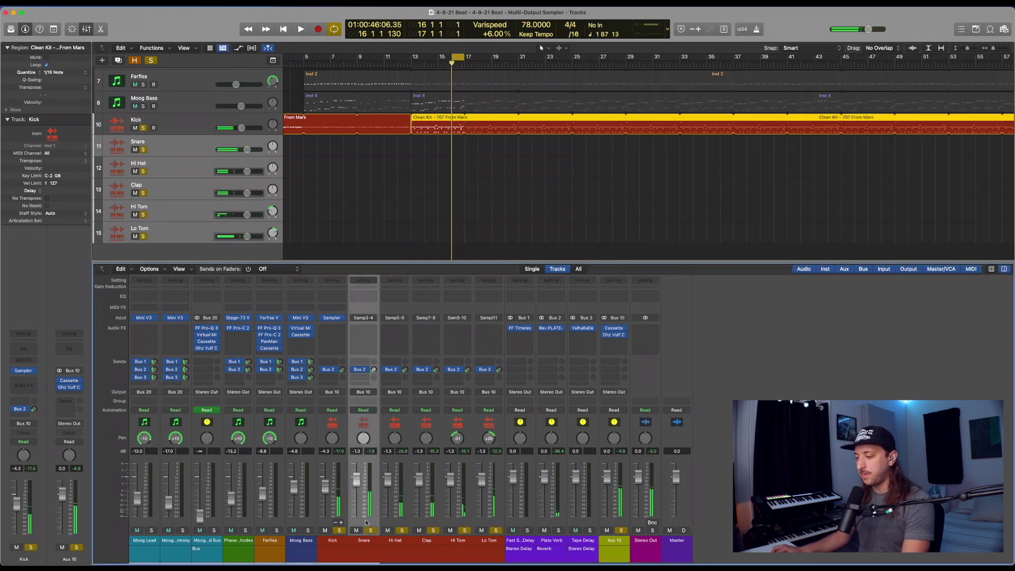
{"action": "left_click", "coordinate": [362, 499], "text": "alt"}
{"action": "key", "text": "space"}
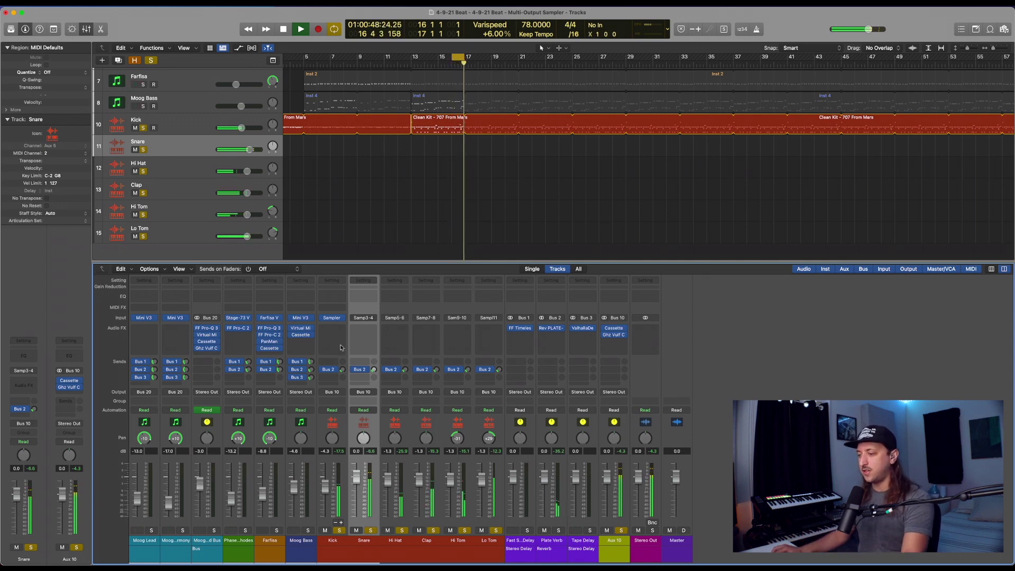
In the Sampler's Snare & Clap mapping, lower the SD A 707 zone volume to -10 dB
{"action": "left_click", "coordinate": [332, 318]}
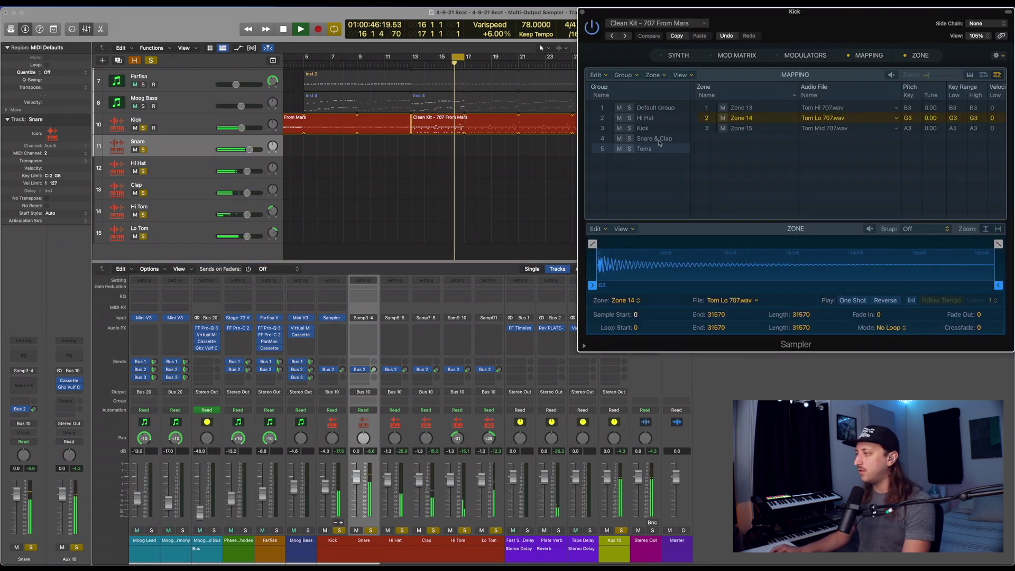
{"action": "left_click", "coordinate": [660, 140]}
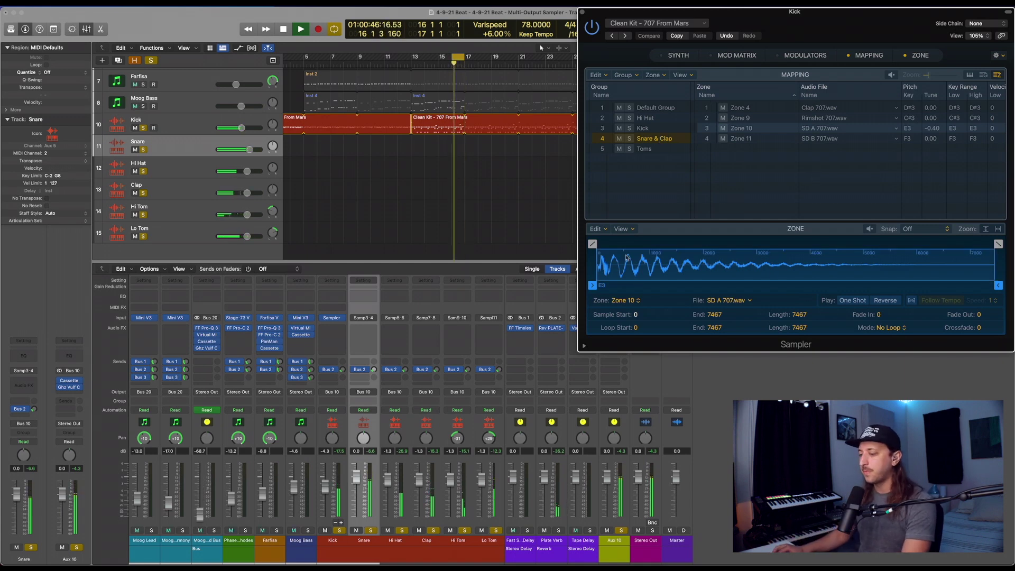
{"action": "left_click", "coordinate": [373, 329]}
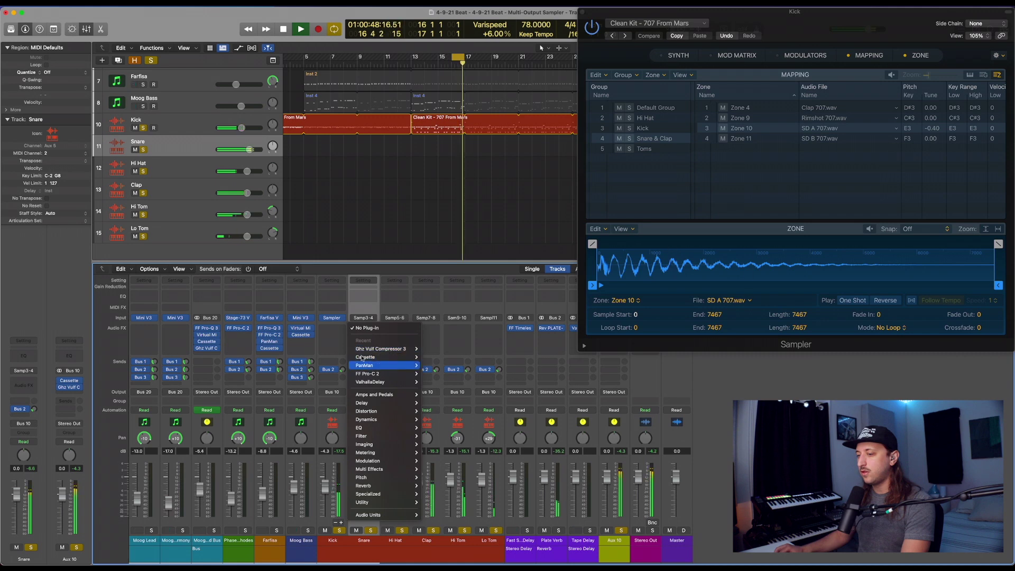
{"action": "left_click", "coordinate": [713, 403]}
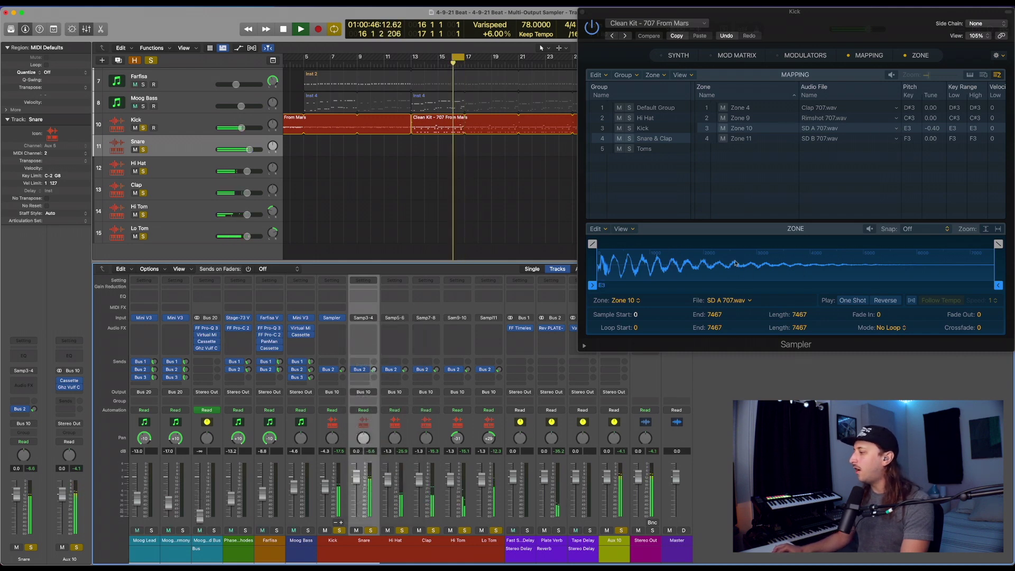
{"action": "left_click", "coordinate": [655, 139]}
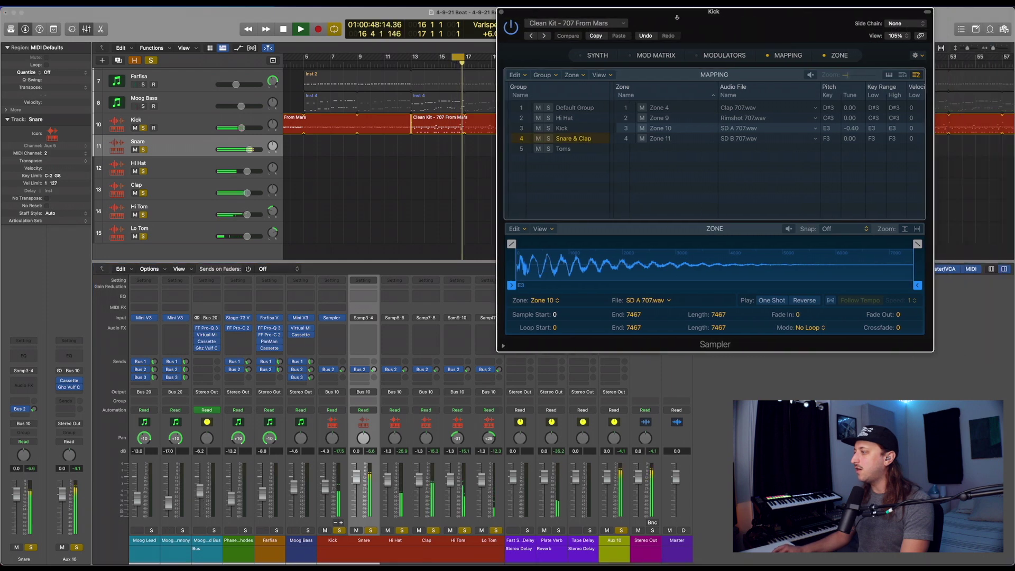
{"action": "scroll", "coordinate": [712, 105], "scroll_direction": "right", "scroll_amount": 5}
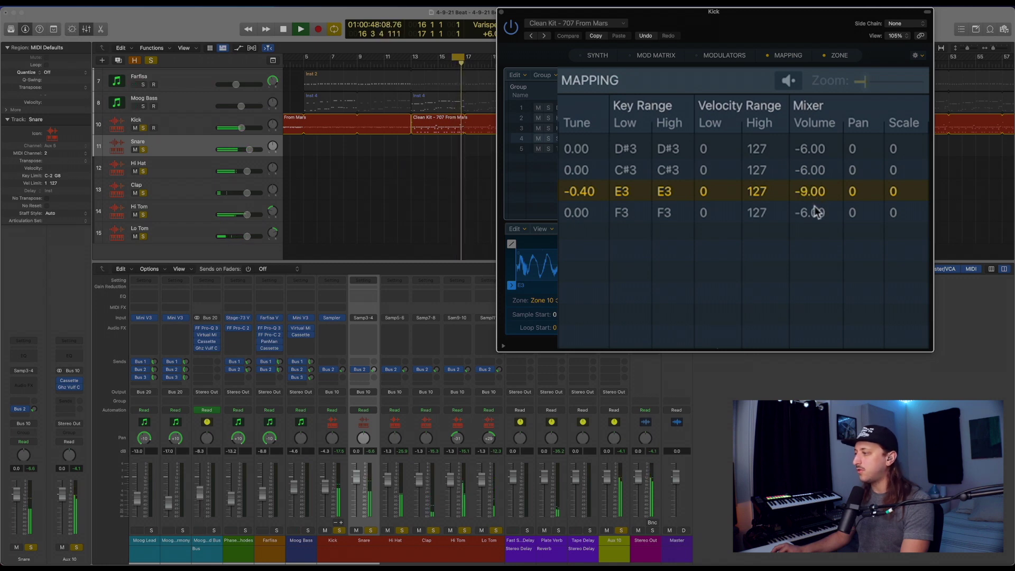
{"action": "left_click_drag", "start_coordinate": [813, 204], "coordinate": [816, 217]}
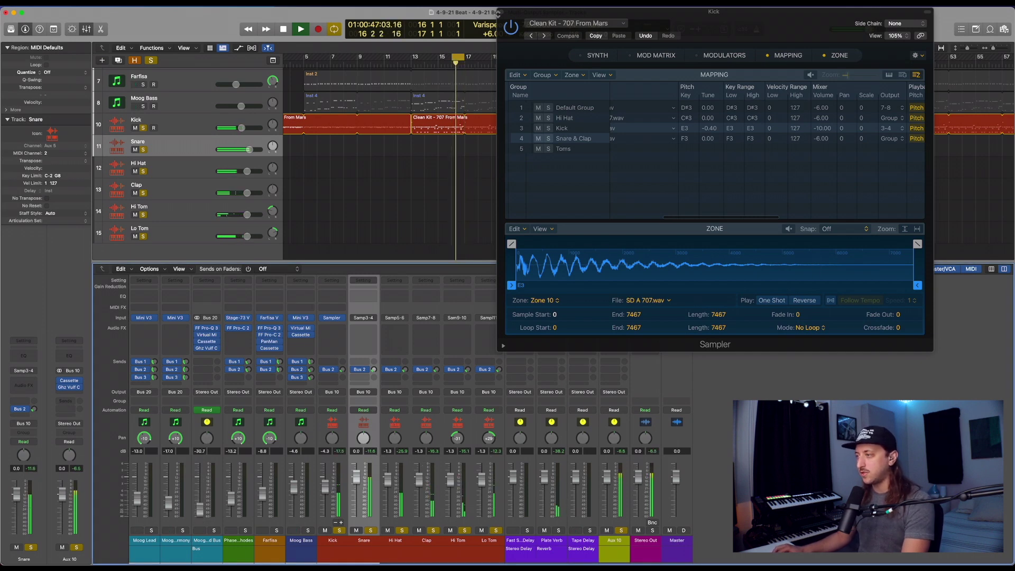
Close the Sampler and select the Kick through Lo Tom channels
{"action": "left_click", "coordinate": [502, 12]}
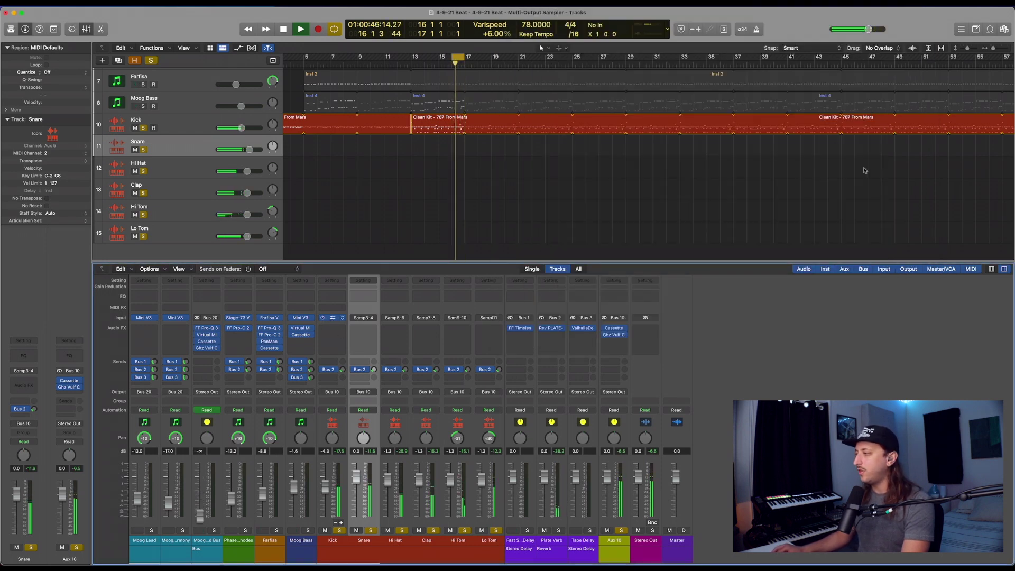
{"action": "key", "text": "v"}
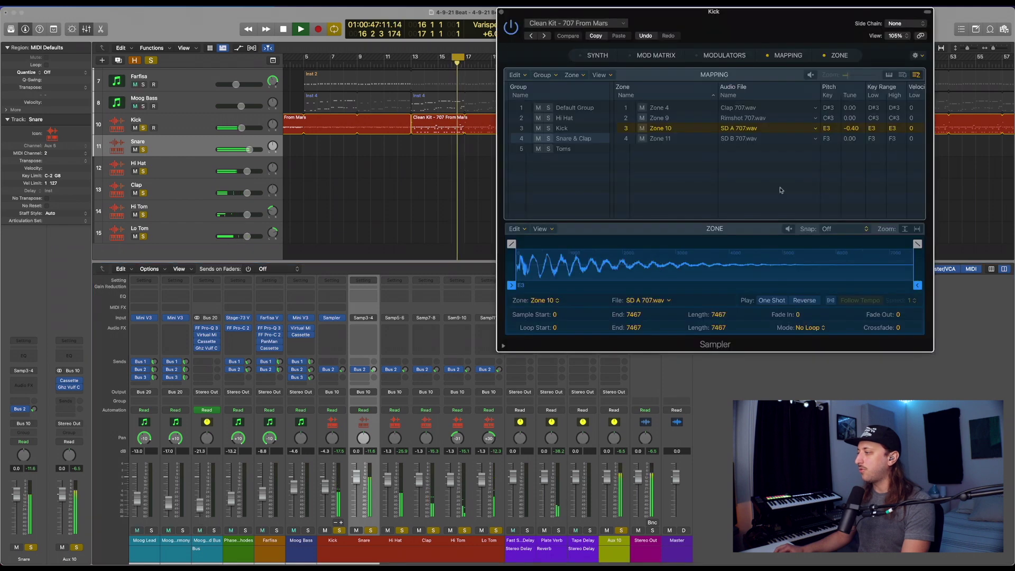
{"action": "left_click", "coordinate": [503, 13]}
{"action": "left_click_drag", "start_coordinate": [341, 547], "coordinate": [491, 552]}
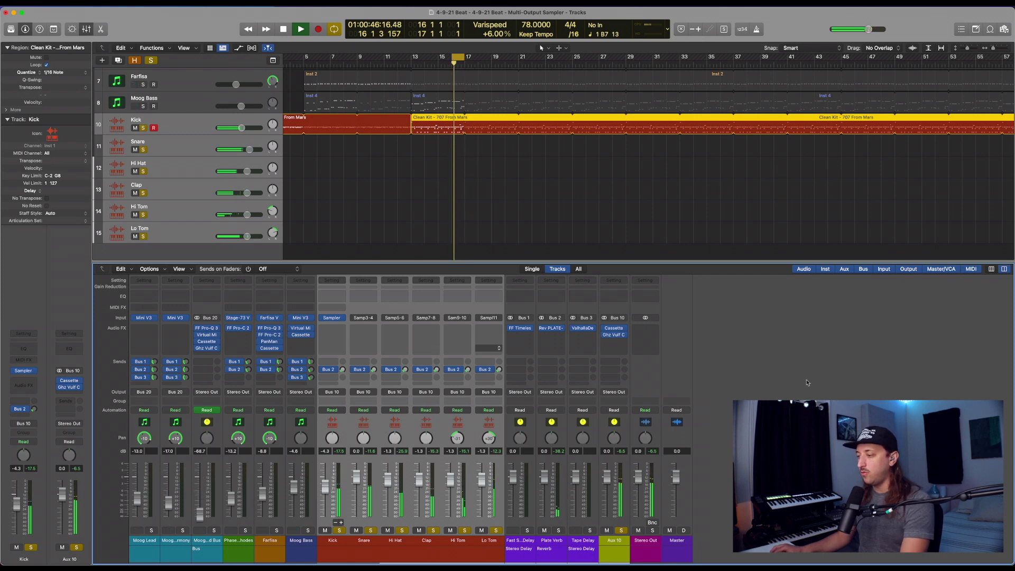
Stop playback and rename the Aux 10 channel to 'Drum Bus'
{"action": "key", "text": "space"}
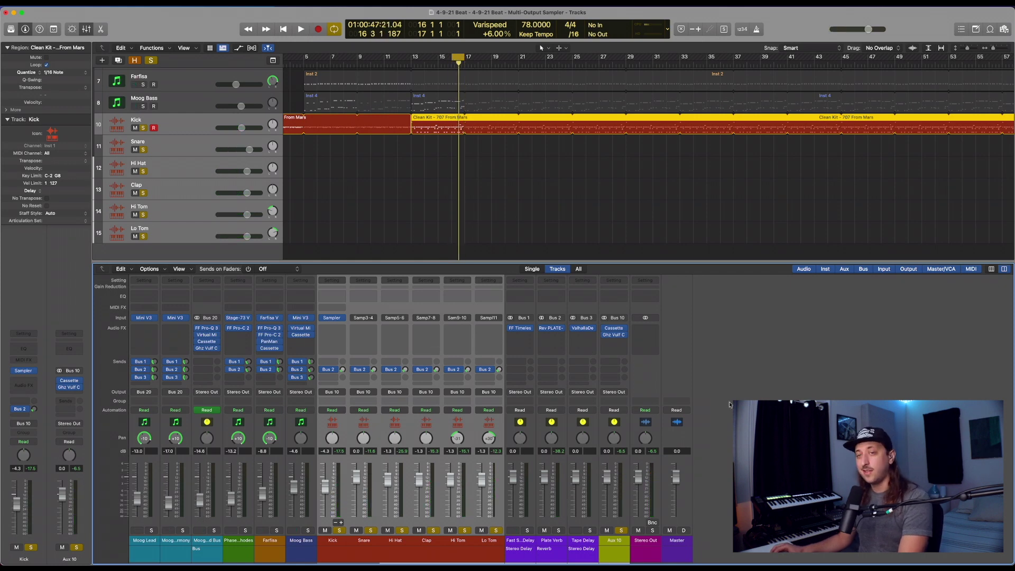
{"action": "left_click", "coordinate": [617, 543]}
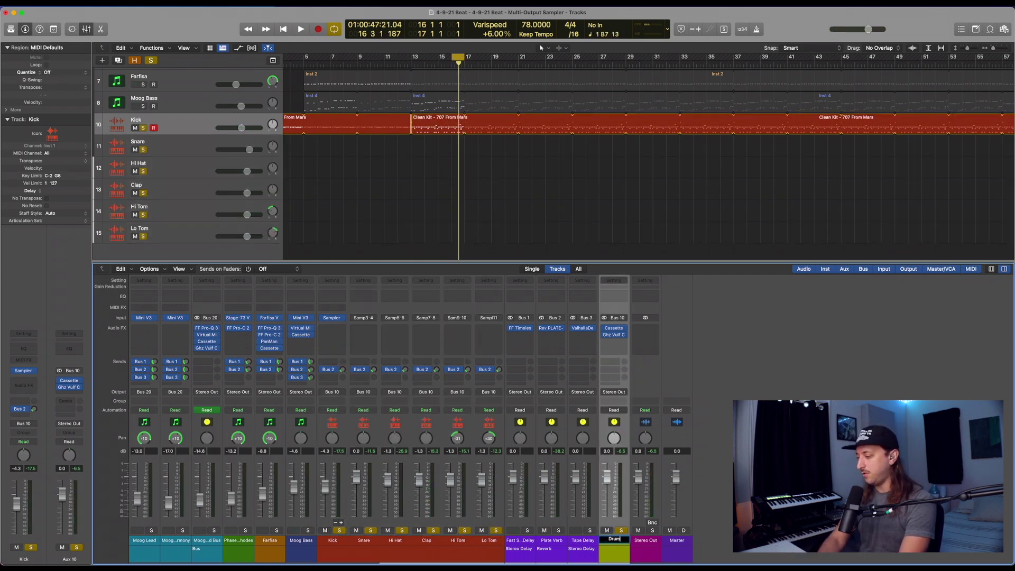
{"action": "type", "text": "Drum Bus"}
{"action": "key", "text": "Return"}
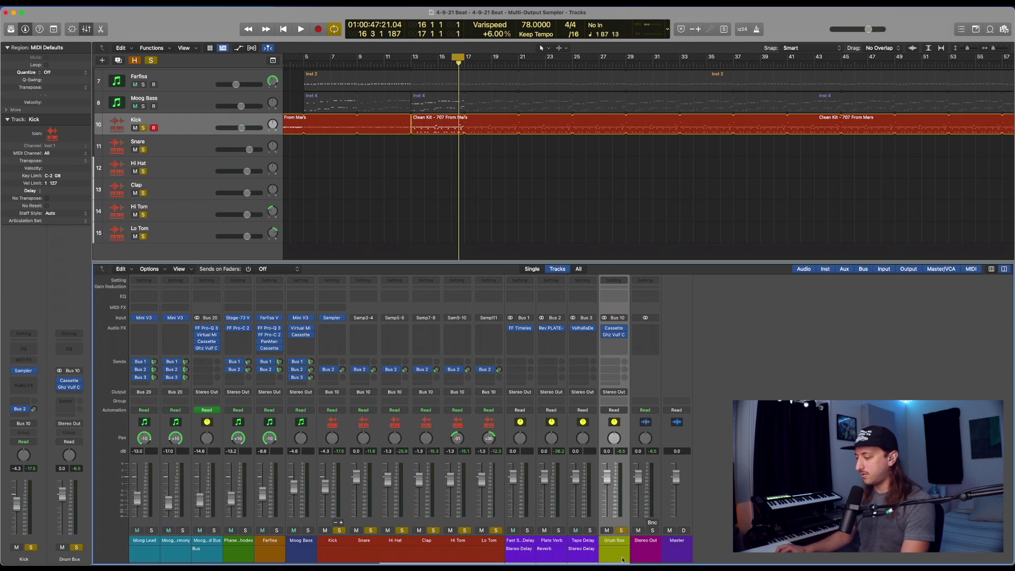
Color the Drum Bus channel red to match the drum channels
{"action": "left_click", "coordinate": [500, 550]}
{"action": "left_click", "coordinate": [606, 549], "text": "shift"}
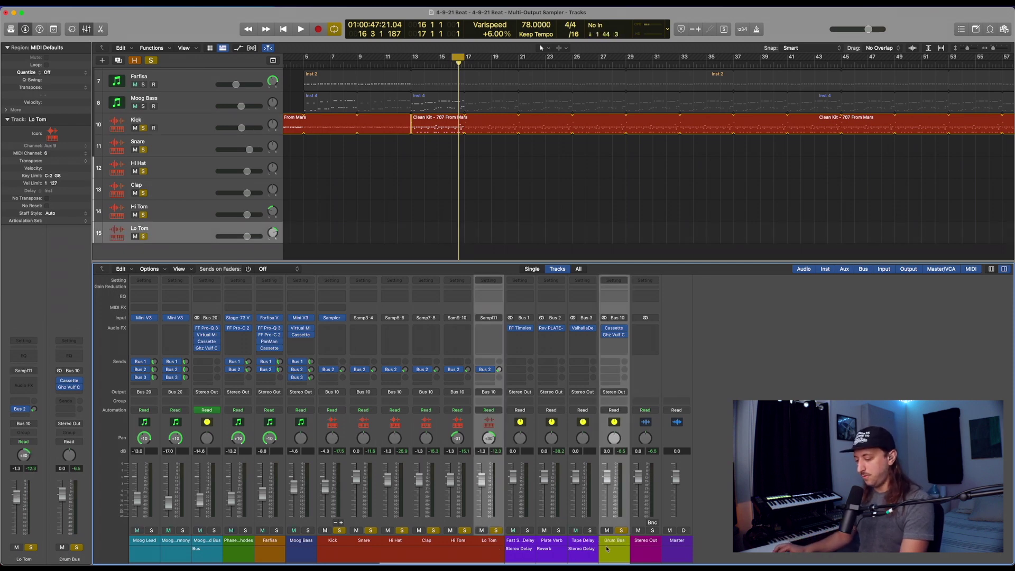
{"action": "key", "text": "alt+c"}
{"action": "left_click", "coordinate": [371, 403]}
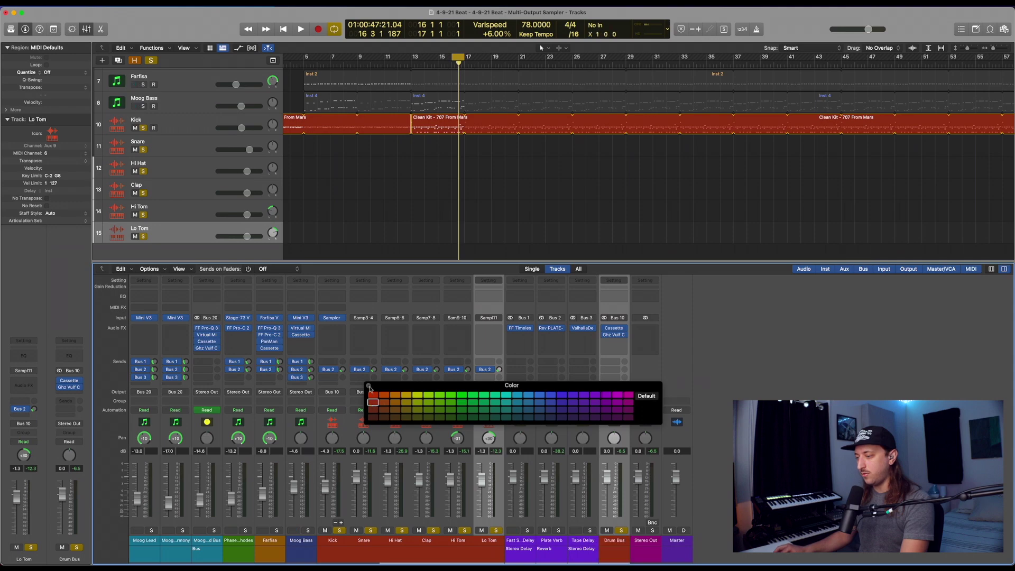
{"action": "left_click", "coordinate": [368, 386]}
{"action": "key", "text": "shift+d"}
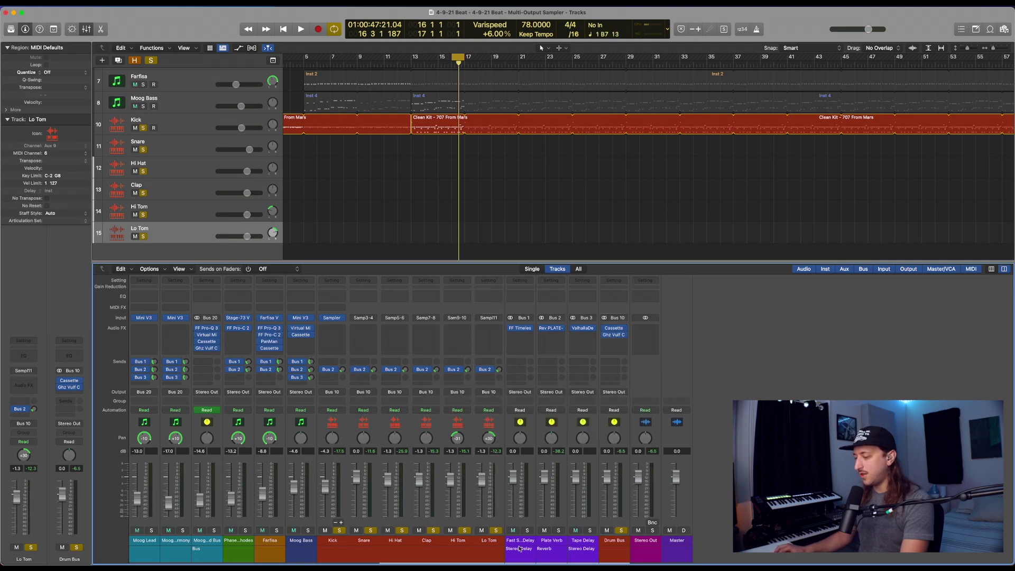